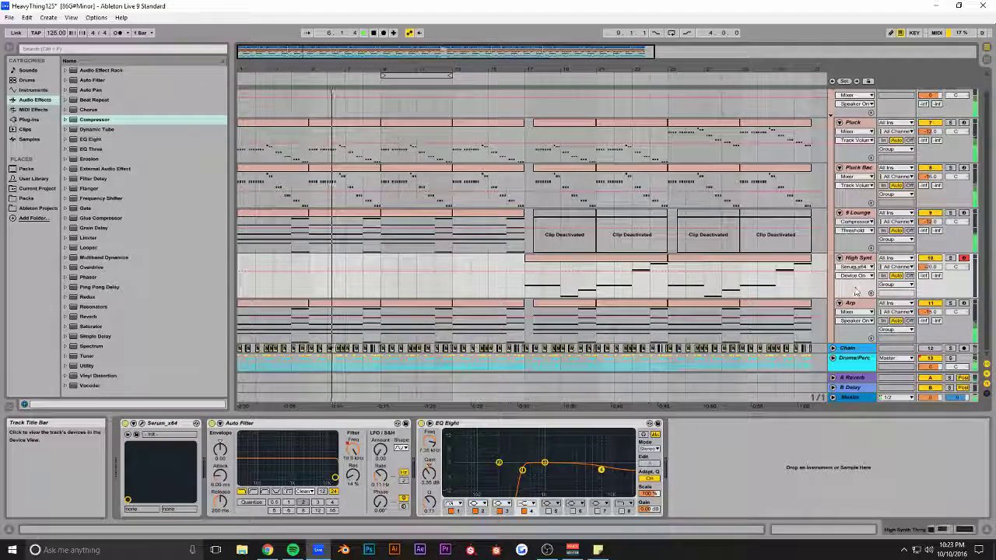
- Open the Lounge Lizard EP-4 instrument on the 9 Lounge track and examine its Warm Wurly sound settings
{"action": "left_click", "coordinate": [849, 213]}
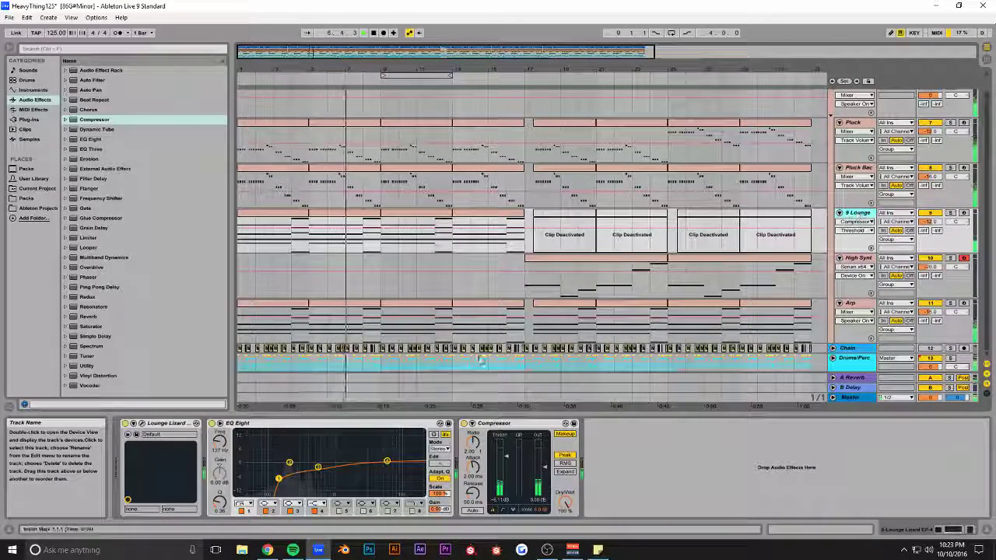
{"action": "left_click", "coordinate": [142, 424]}
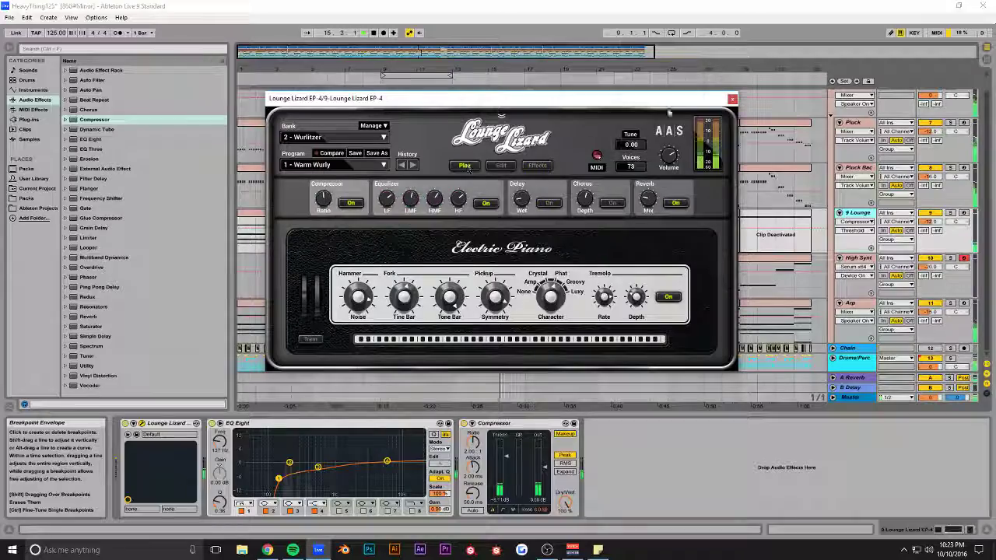
{"action": "left_click", "coordinate": [732, 100]}
- Adjust the portamento time of the Serum instrument on the High Synth track
{"action": "left_click_drag", "start_coordinate": [522, 69], "coordinate": [452, 69]}
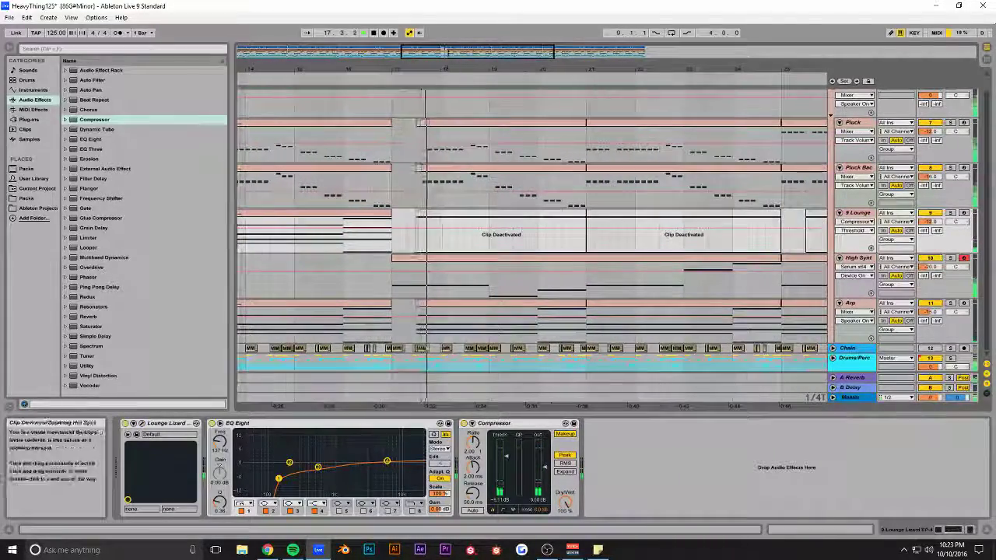
{"action": "left_click", "coordinate": [864, 261]}
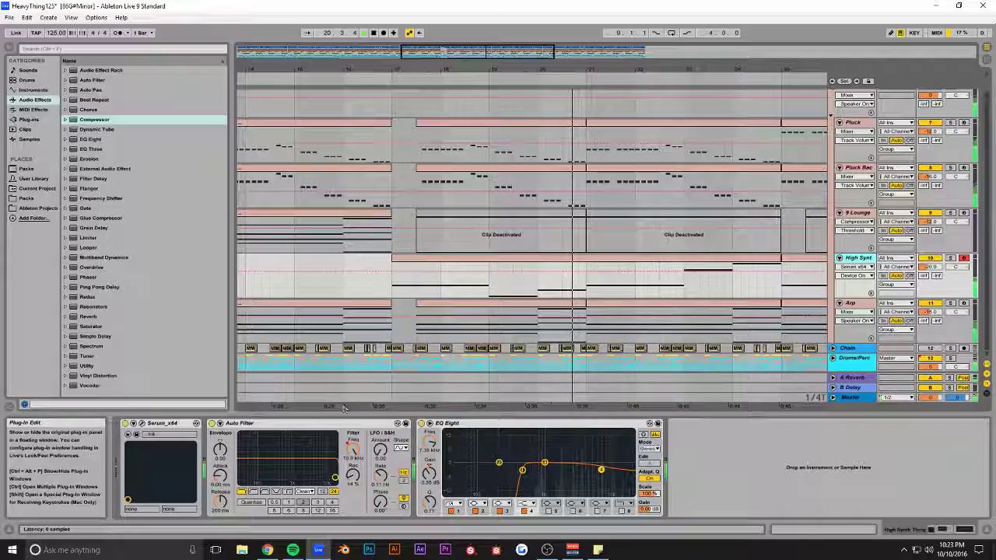
{"action": "left_click", "coordinate": [142, 423]}
{"action": "left_click_drag", "start_coordinate": [438, 399], "coordinate": [435, 381]}
{"action": "left_click_drag", "start_coordinate": [435, 36], "coordinate": [456, 42]}
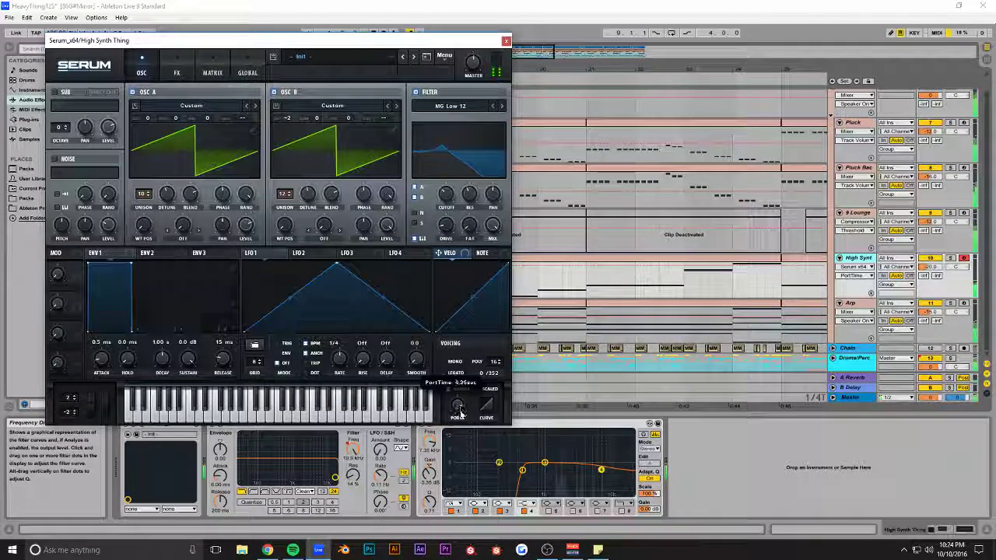
{"action": "left_click", "coordinate": [506, 40]}
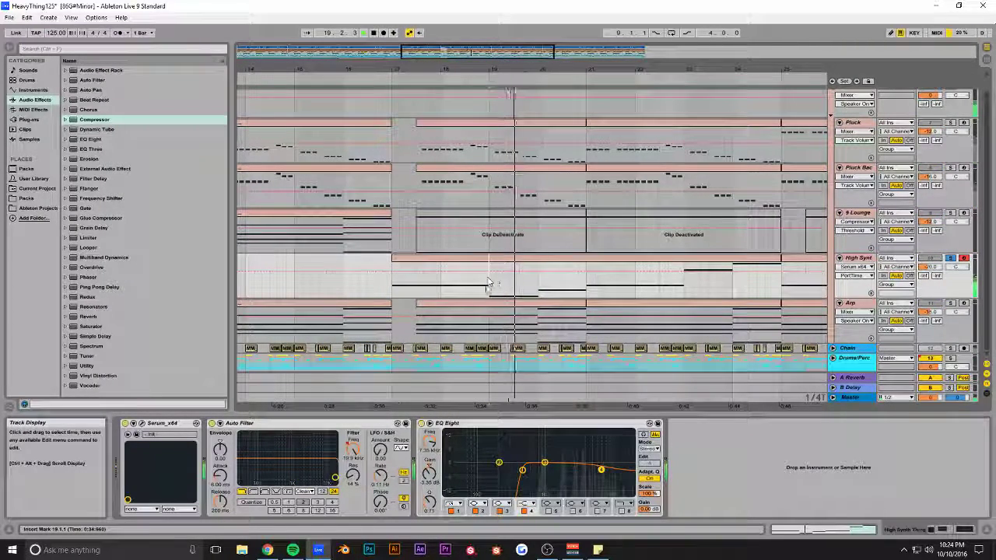
{"action": "left_click", "coordinate": [141, 424]}
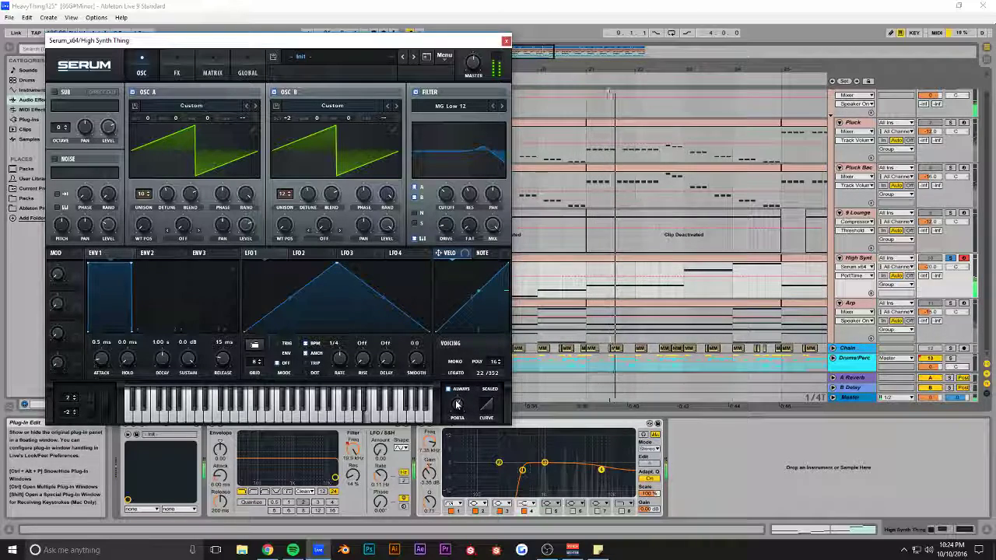
{"action": "left_click", "coordinate": [505, 40]}
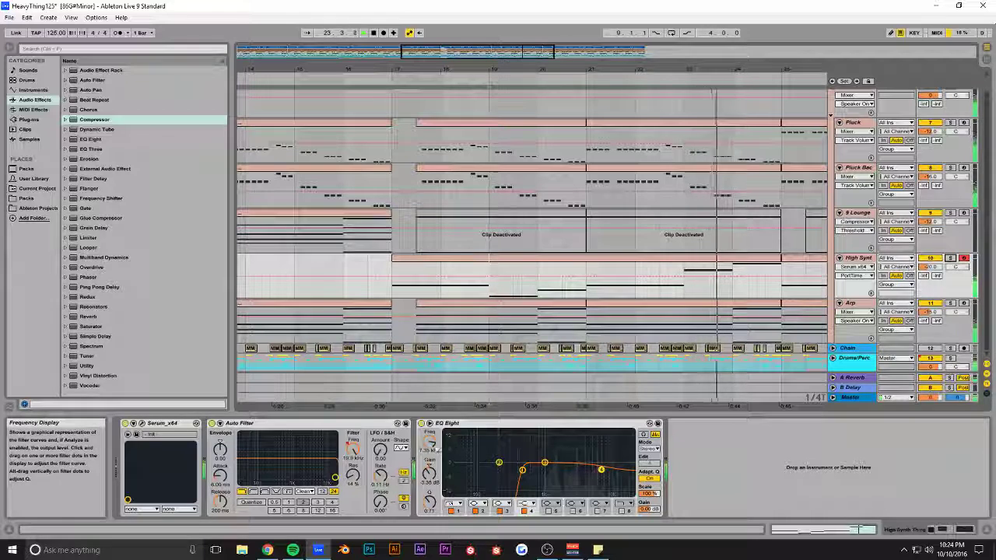
- Set the High Synth EQ Eight's fourth band to 10 kHz and insert a Saturator with about 9.14 dB drive before the EQ
{"action": "left_click_drag", "start_coordinate": [431, 443], "coordinate": [431, 436]}
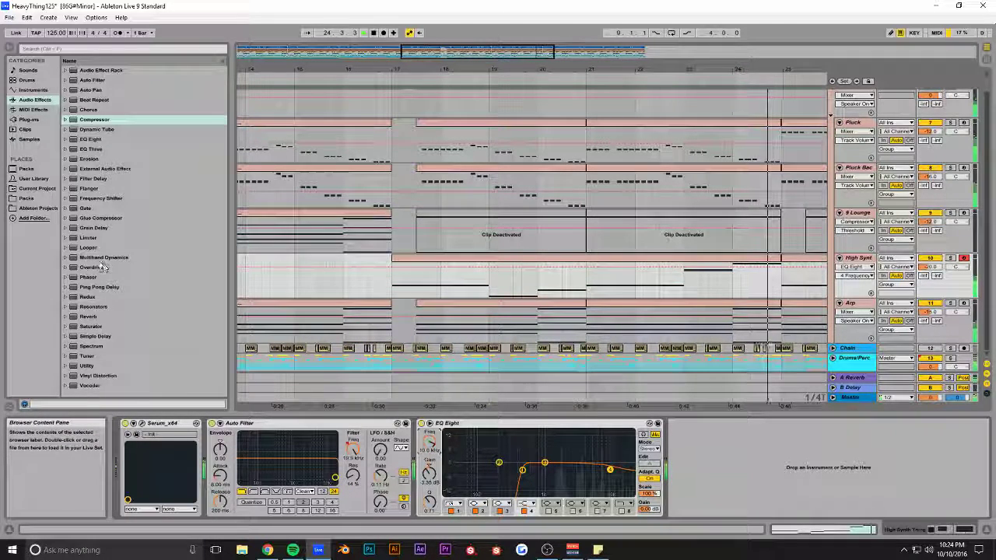
{"action": "left_click", "coordinate": [90, 326]}
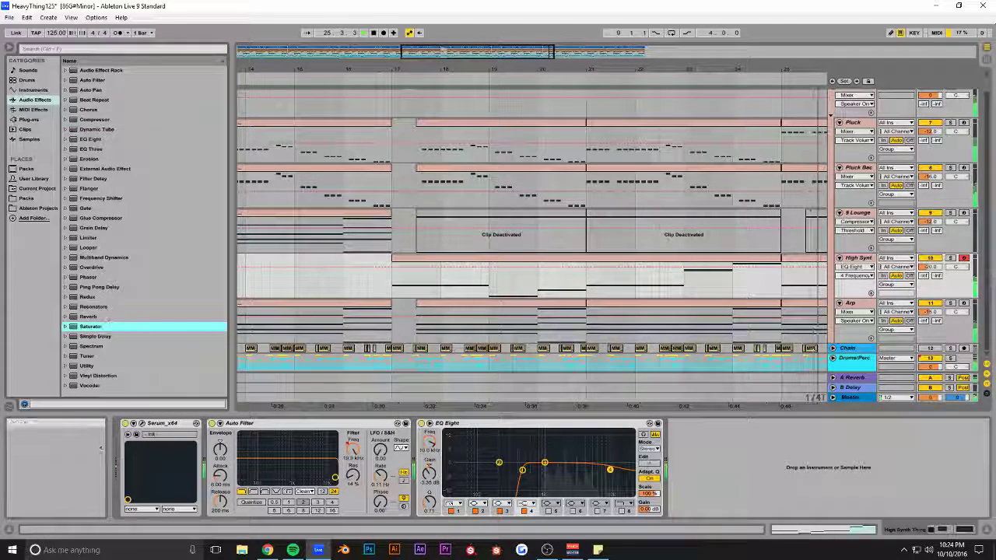
{"action": "left_click_drag", "start_coordinate": [447, 282], "coordinate": [448, 283]}
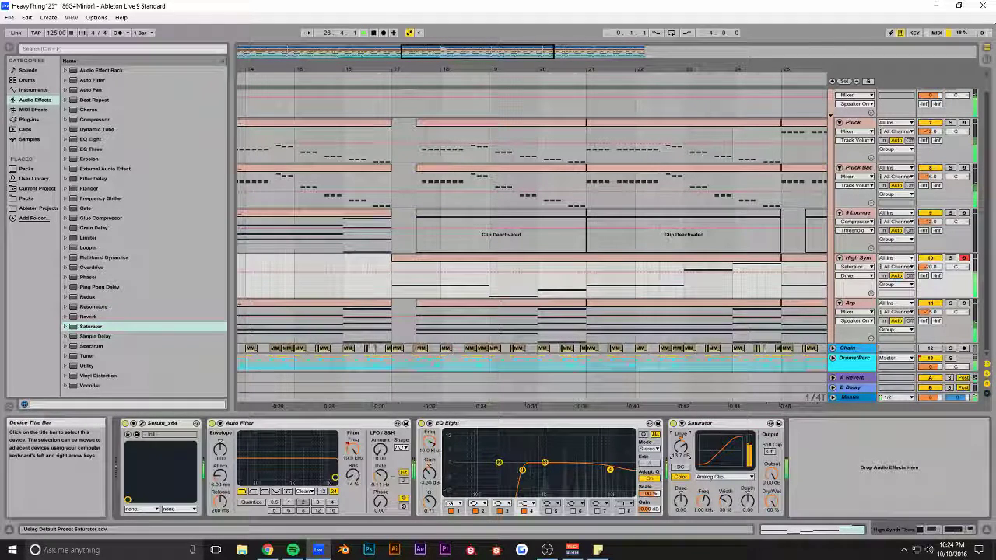
{"action": "left_click_drag", "start_coordinate": [451, 423], "coordinate": [560, 430]}
- Set the High Synth track's volume to -25 dB and check the portamento settings in its Serum instrument
{"action": "left_click", "coordinate": [935, 267]}
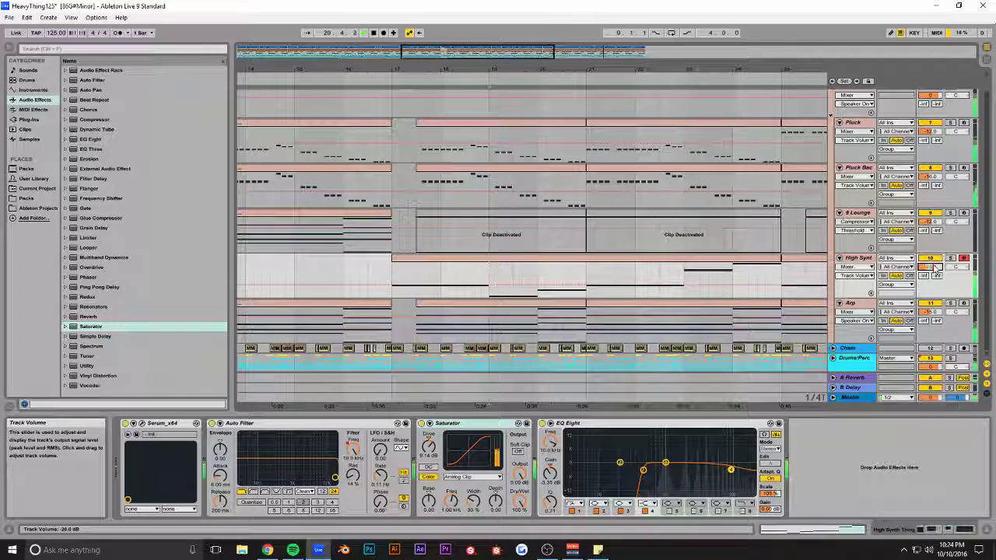
{"action": "left_click_drag", "start_coordinate": [439, 56], "coordinate": [410, 53]}
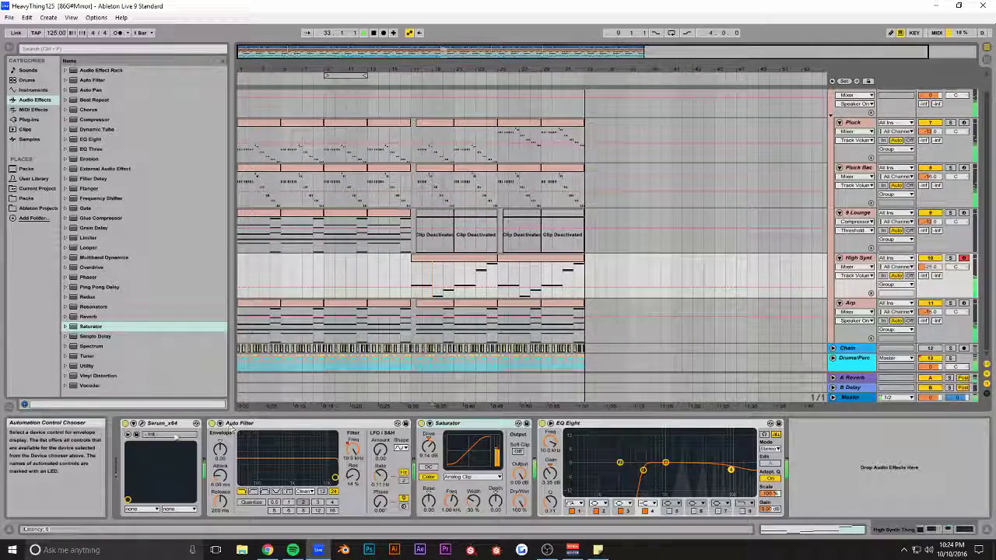
{"action": "left_click", "coordinate": [137, 433]}
{"action": "mouse_move", "coordinate": [461, 410]}
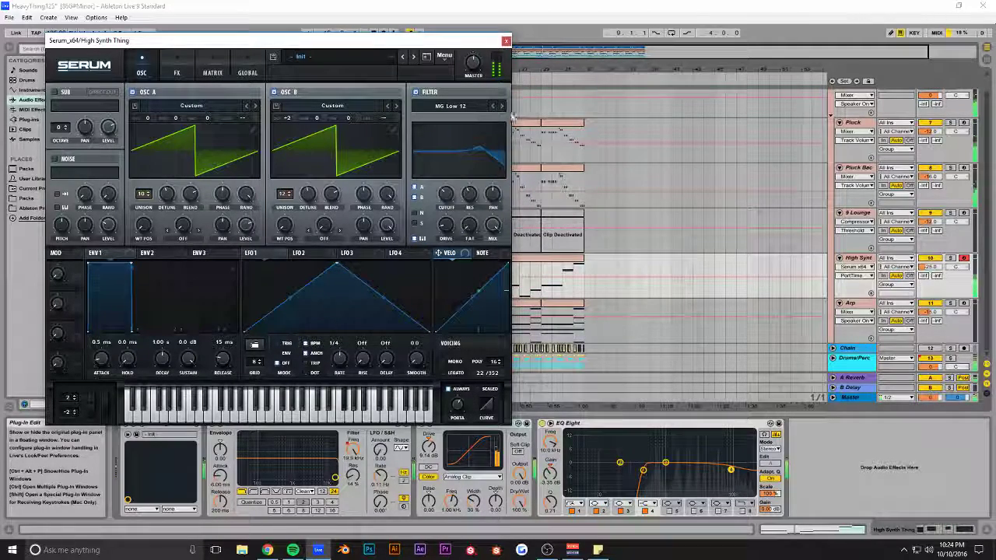
{"action": "left_click", "coordinate": [506, 40]}
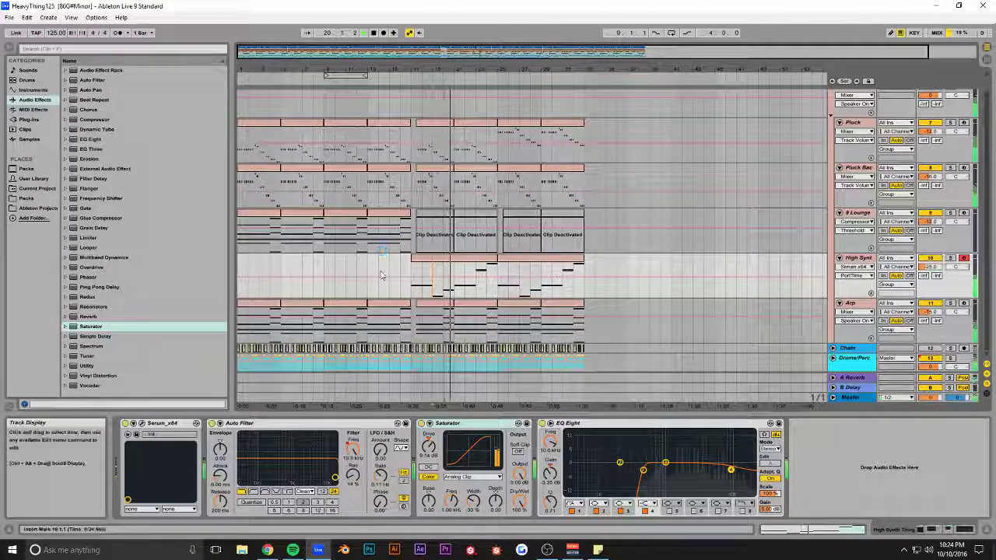
{"action": "left_click", "coordinate": [143, 424]}
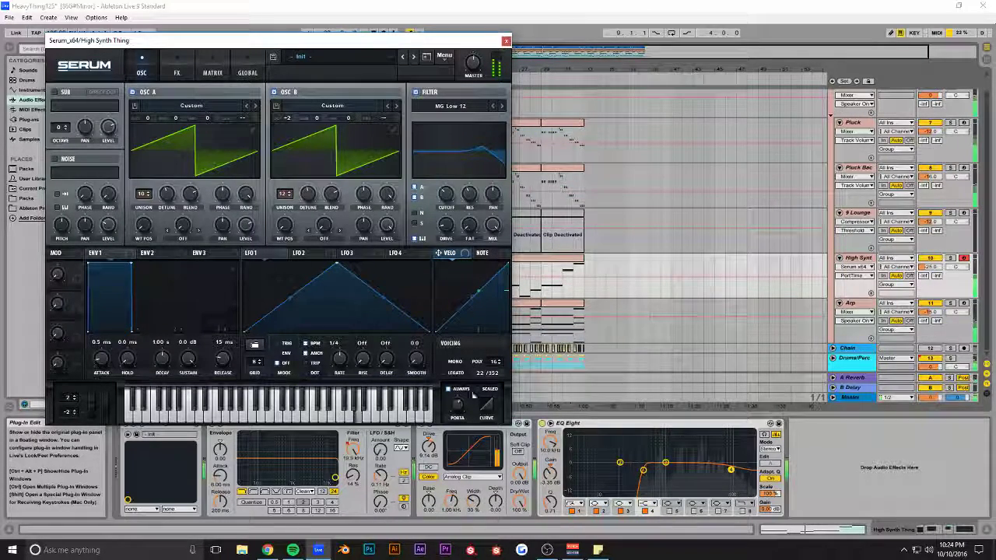
{"action": "left_click", "coordinate": [506, 40]}
- Adjust the fourth EQ Eight band on the High Synth track to about 10.8 kHz with -4.09 dB gain
{"action": "left_click_drag", "start_coordinate": [502, 52], "coordinate": [494, 117]}
{"action": "left_click_drag", "start_coordinate": [593, 229], "coordinate": [613, 201]}
{"action": "scroll", "coordinate": [618, 178], "scroll_direction": "up", "scroll_amount": 2}
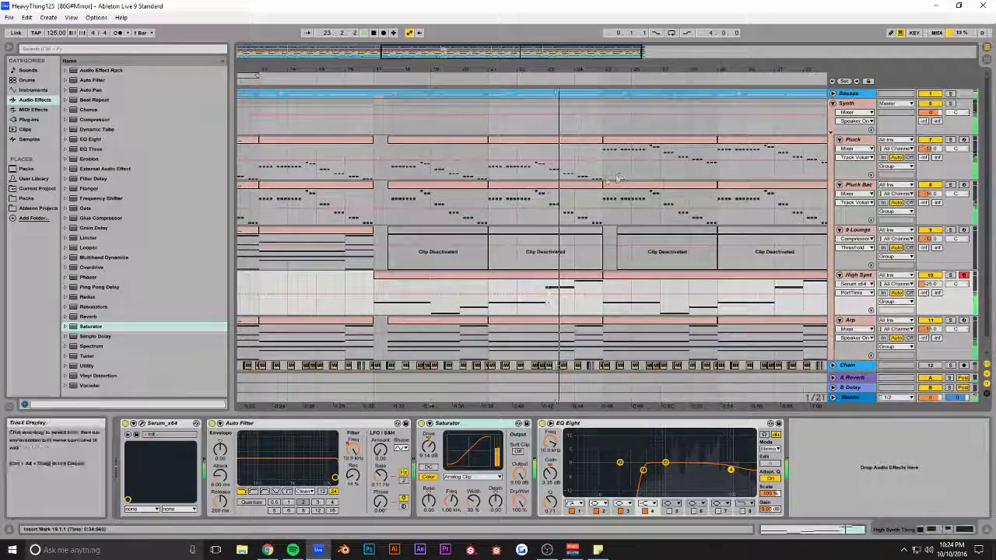
{"action": "scroll", "coordinate": [618, 203], "scroll_direction": "down", "scroll_amount": 2}
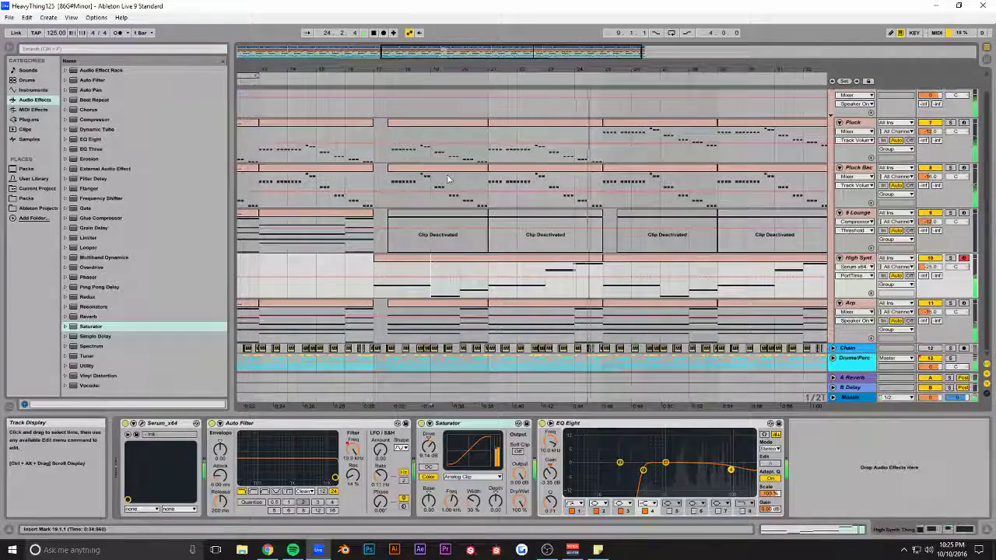
{"action": "left_click_drag", "start_coordinate": [598, 265], "coordinate": [501, 55]}
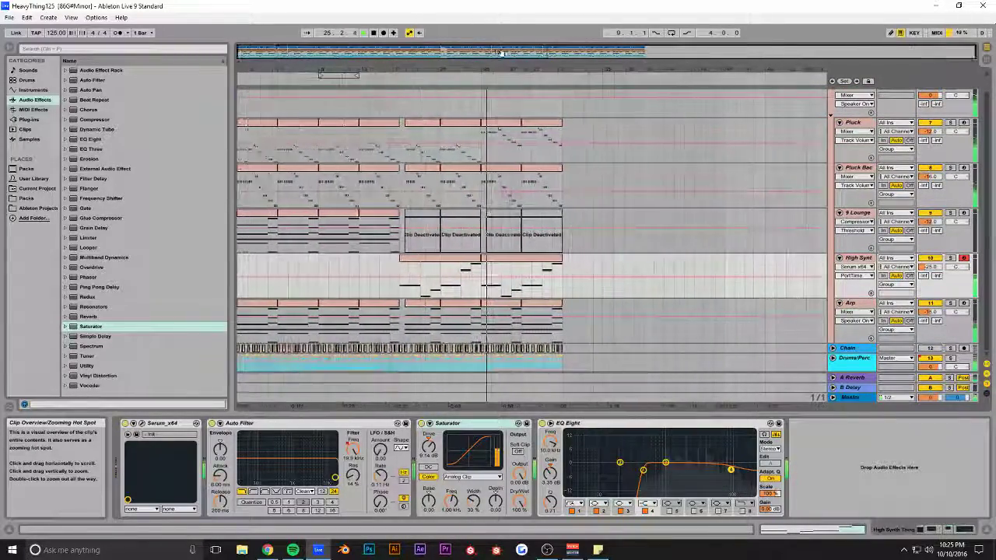
{"action": "left_click_drag", "start_coordinate": [730, 469], "coordinate": [732, 480]}
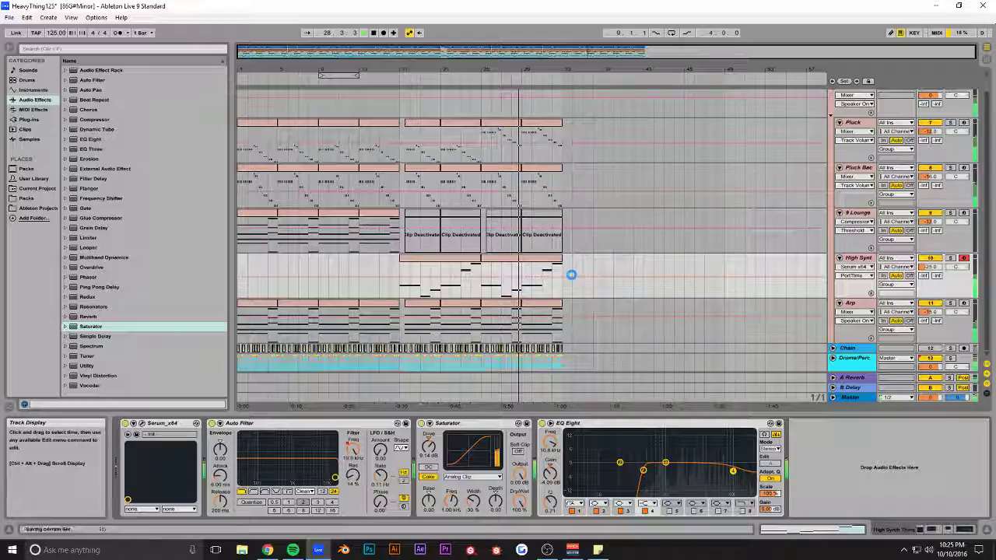
- Unfold the Drums/Perc group and copy the Lev_Riser noise clip to bars 25–33 on its audio track
{"action": "left_click", "coordinate": [833, 359]}
{"action": "scroll", "coordinate": [604, 237], "scroll_direction": "down", "scroll_amount": 8}
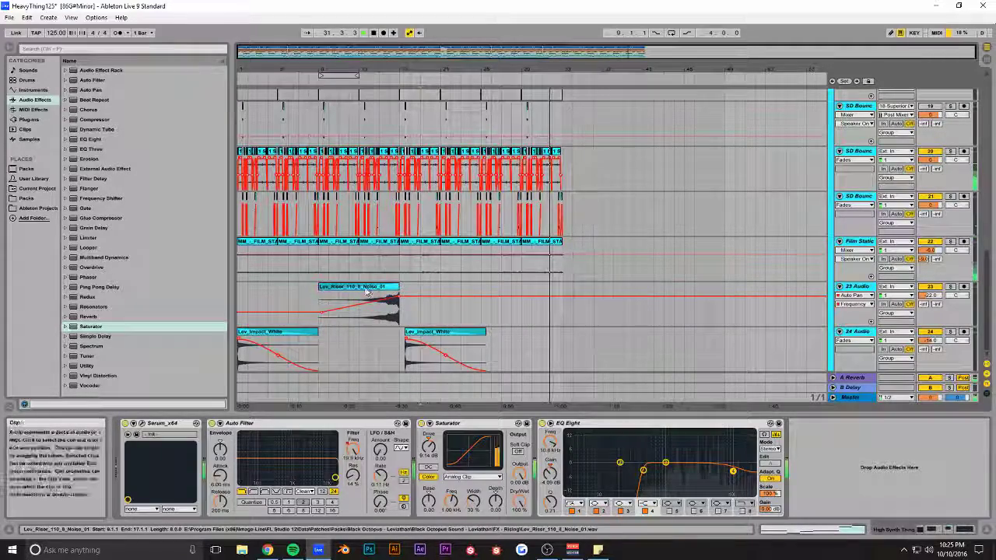
{"action": "left_click", "coordinate": [363, 288]}
{"action": "left_click_drag", "start_coordinate": [364, 290], "coordinate": [526, 289]}
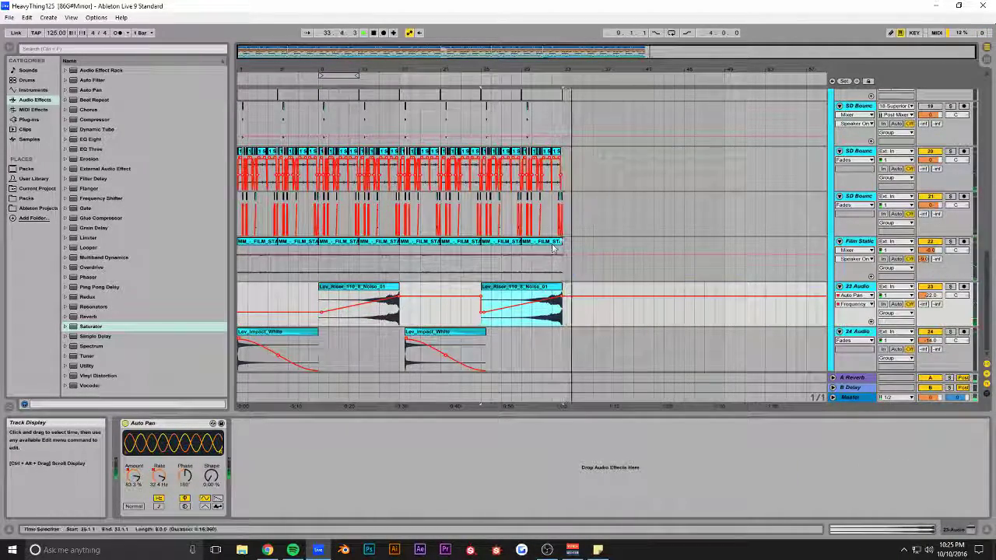
- Duplicate the Kick, Snare and Snare 2 clips of bars 29–33 to start at bar 33, and play the arrangement
{"action": "scroll", "coordinate": [615, 233], "scroll_direction": "up", "scroll_amount": 2}
{"action": "scroll", "coordinate": [622, 214], "scroll_direction": "up", "scroll_amount": 3}
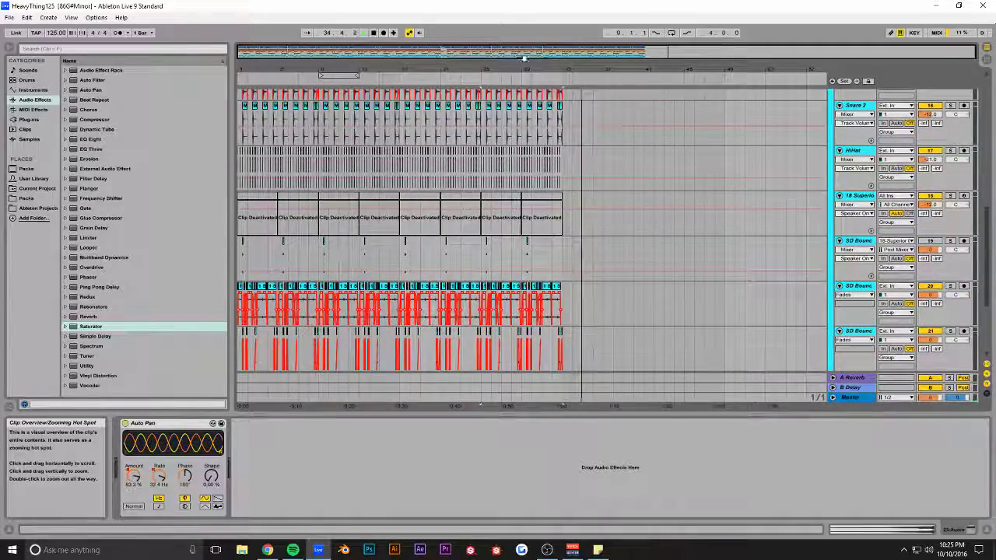
{"action": "scroll", "coordinate": [575, 261], "scroll_direction": "down", "scroll_amount": 2}
{"action": "scroll", "coordinate": [580, 233], "scroll_direction": "up", "scroll_amount": 5}
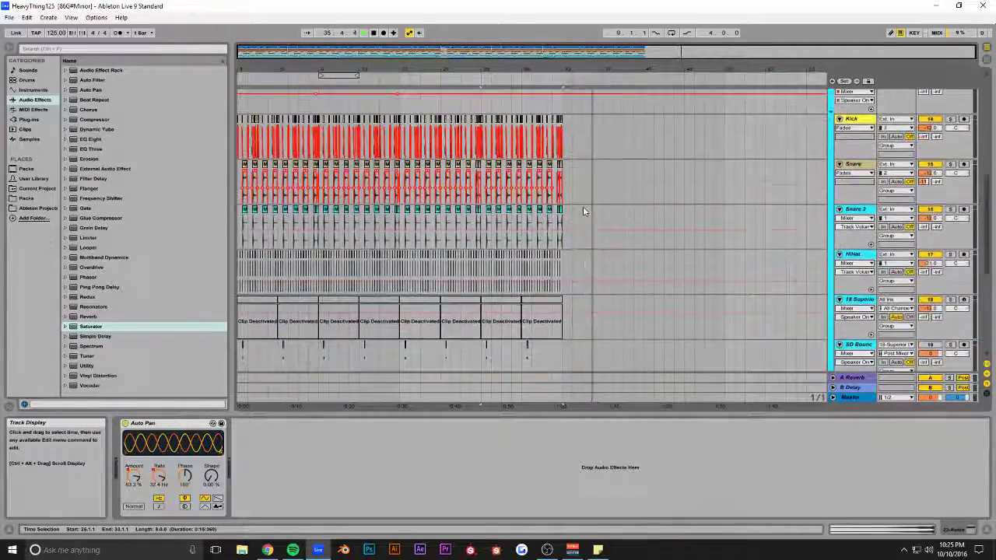
{"action": "scroll", "coordinate": [588, 202], "scroll_direction": "up", "scroll_amount": 2}
{"action": "left_click_drag", "start_coordinate": [568, 191], "coordinate": [523, 280]}
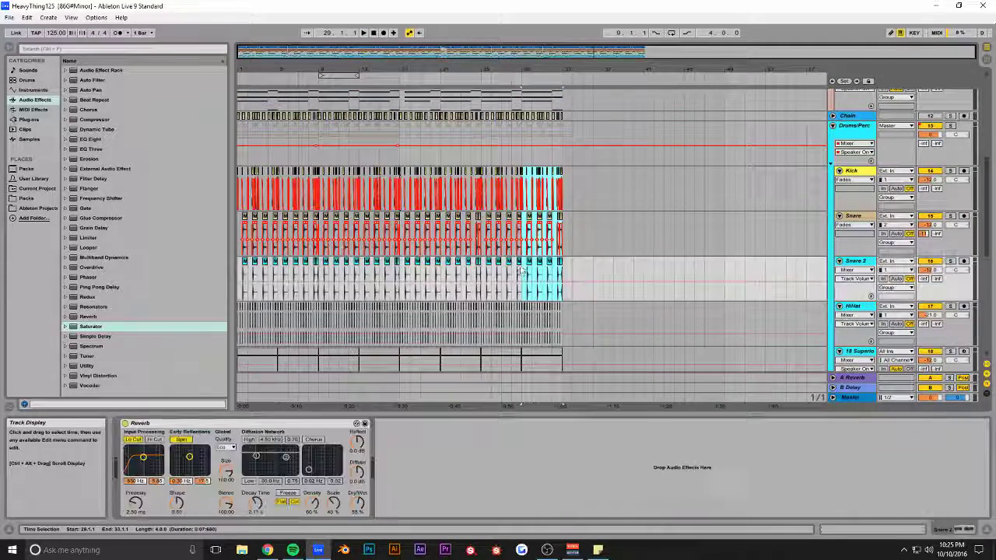
{"action": "key", "text": "ctrl+d"}
{"action": "left_click", "coordinate": [566, 156]}
{"action": "key", "text": "space"}
- Duplicate the Chain track's clips from bars 29–33 to bar 33 and play the arrangement from bar 31
{"action": "left_click_drag", "start_coordinate": [551, 57], "coordinate": [590, 135]}
{"action": "scroll", "coordinate": [498, 181], "scroll_direction": "up", "scroll_amount": 2}
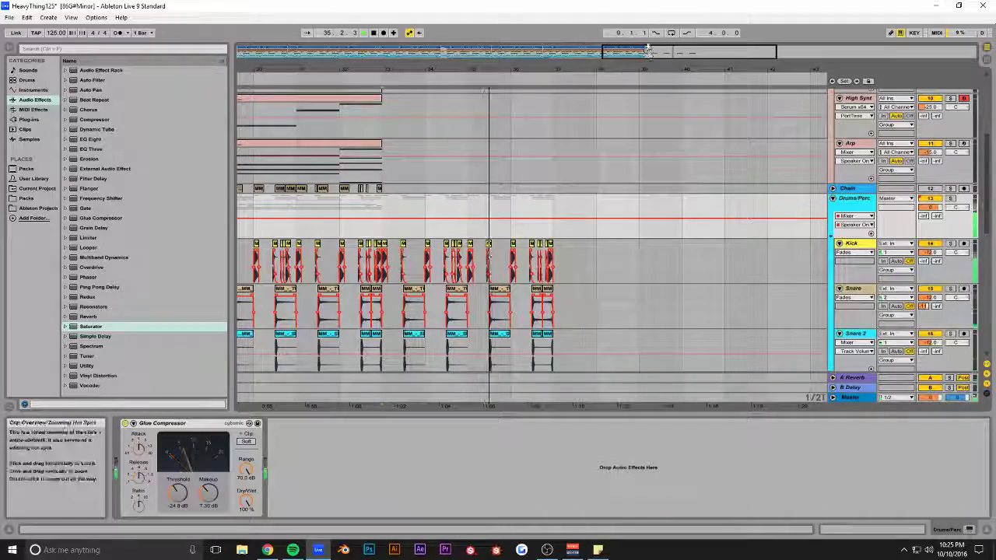
{"action": "left_click_drag", "start_coordinate": [612, 56], "coordinate": [570, 38]}
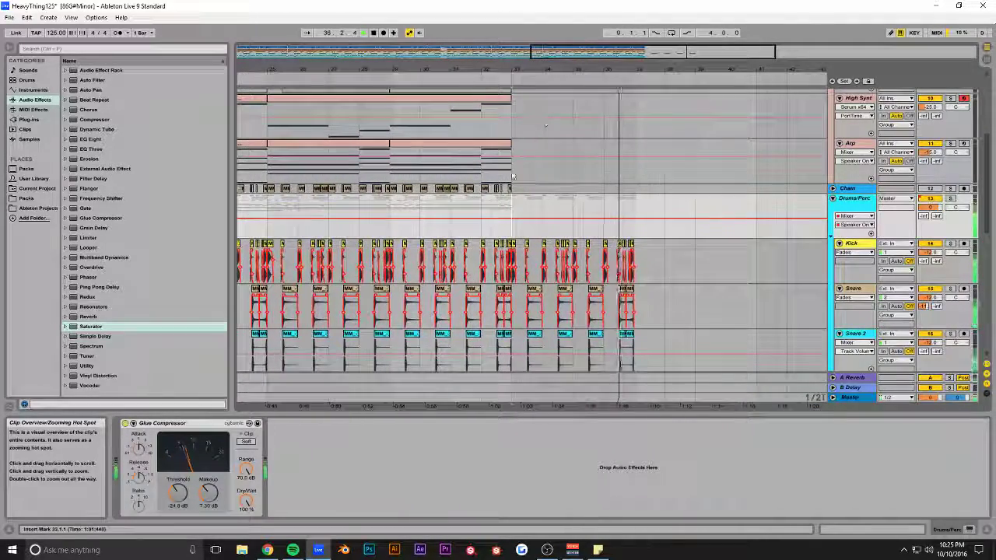
{"action": "left_click", "coordinate": [511, 193]}
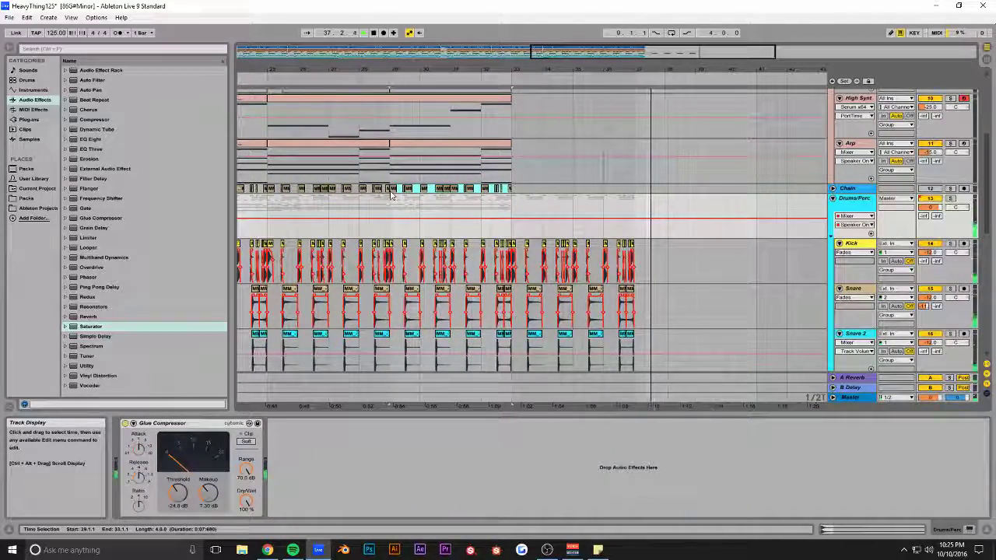
{"action": "left_click_drag", "start_coordinate": [511, 193], "coordinate": [640, 190]}
{"action": "left_click_drag", "start_coordinate": [647, 70], "coordinate": [615, 92]}
{"action": "left_click", "coordinate": [344, 131]}
{"action": "key", "text": "space"}
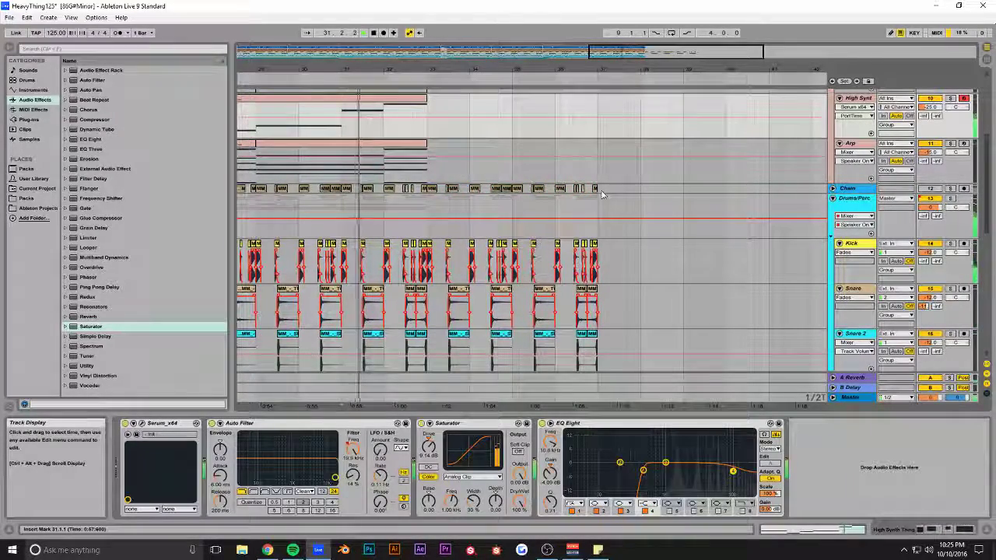
- Add an Auto Filter to the Drums/Perc group as a high-pass with its cutoff at 26 Hz
{"action": "left_click", "coordinate": [858, 200]}
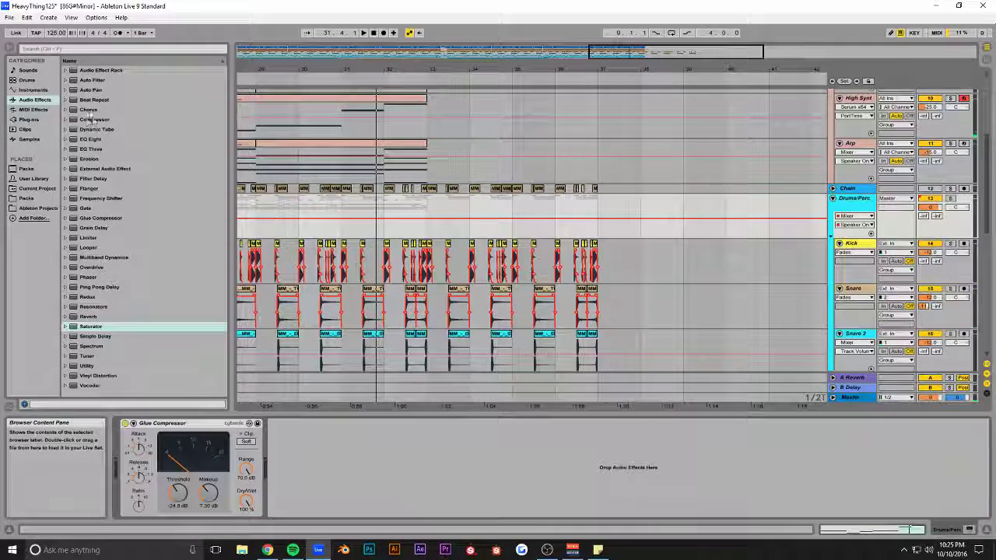
{"action": "left_click", "coordinate": [148, 80]}
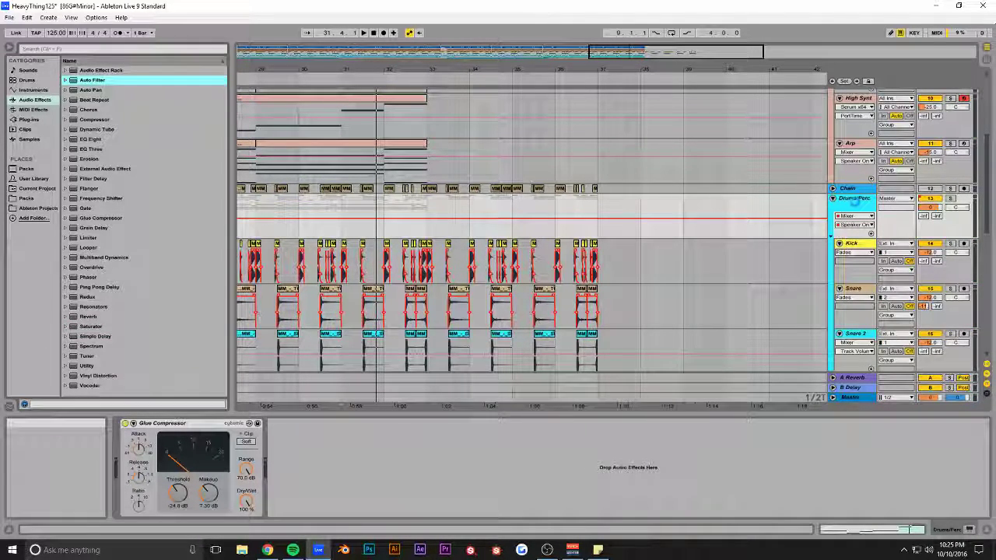
{"action": "key", "text": "Return"}
{"action": "left_click_drag", "start_coordinate": [389, 477], "coordinate": [301, 477]}
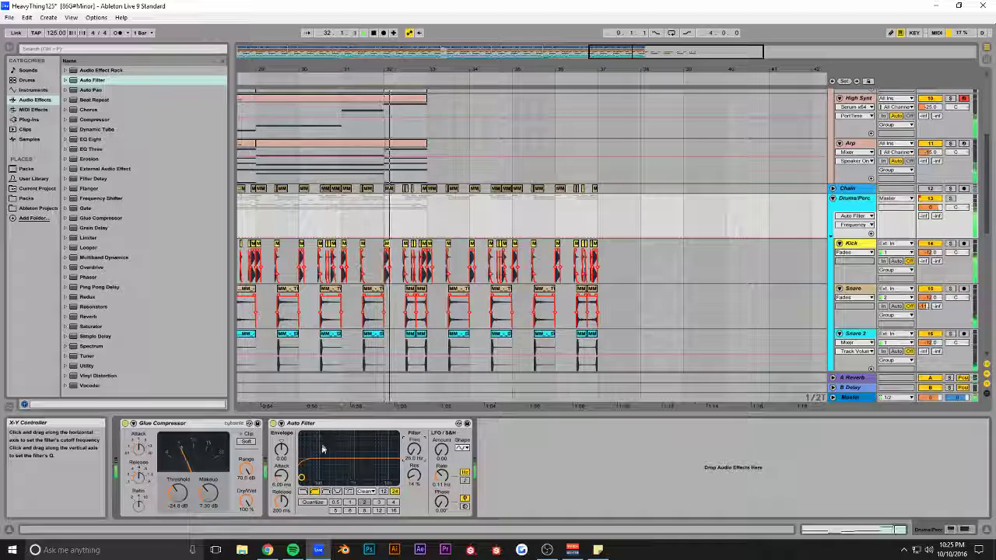
- Automate the Drums/Perc Auto Filter frequency so that it steps up to about 115 Hz from bar 33
{"action": "left_click", "coordinate": [283, 452]}
{"action": "left_click", "coordinate": [415, 451]}
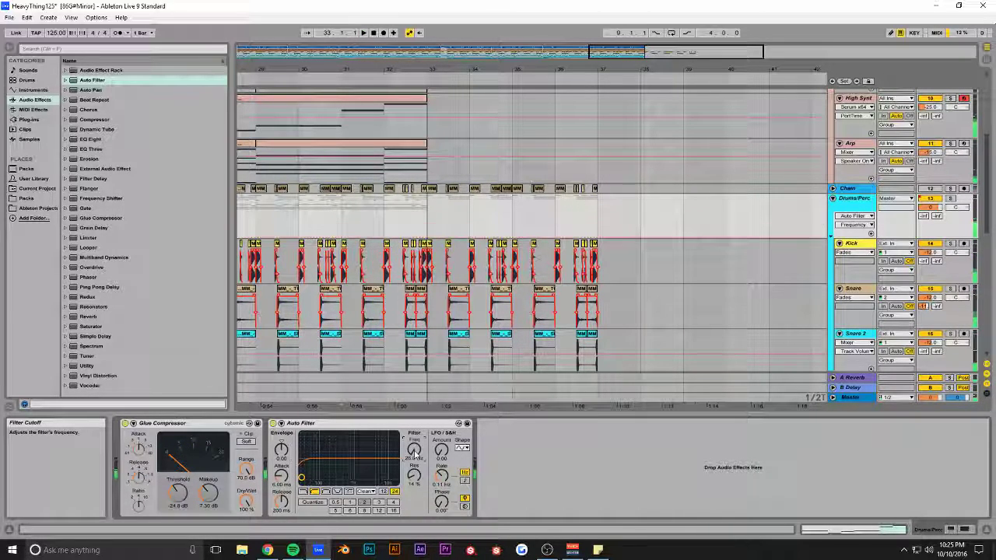
{"action": "left_click", "coordinate": [427, 239]}
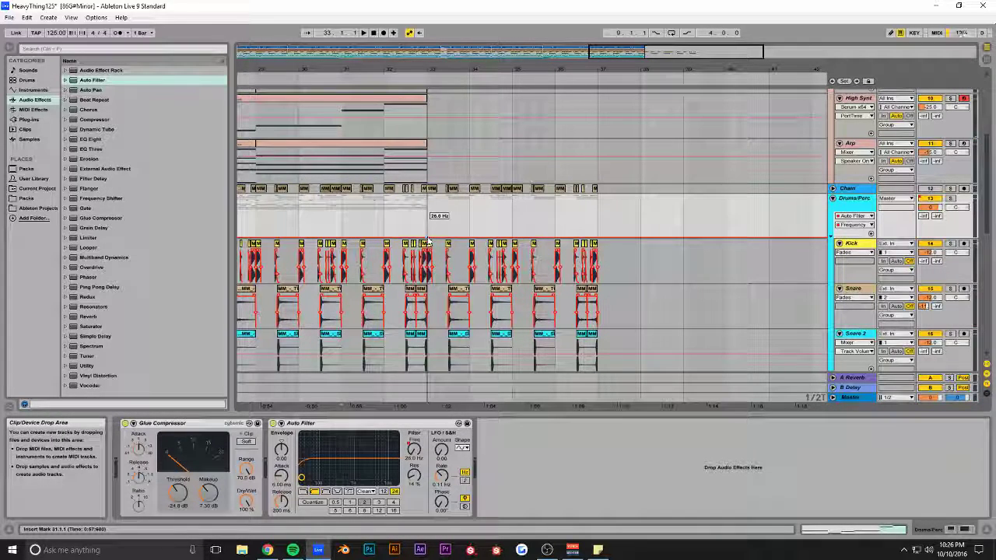
{"action": "left_click_drag", "start_coordinate": [427, 241], "coordinate": [418, 226]}
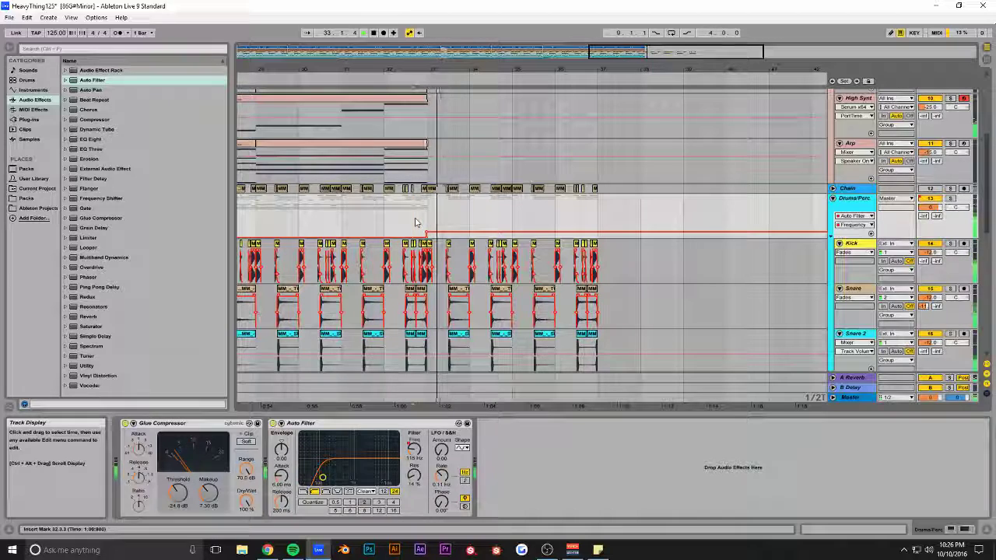
- Lower the Drums/Perc Auto Filter frequency automation from bar 33 to about 44.6 Hz
{"action": "left_click_drag", "start_coordinate": [426, 232], "coordinate": [425, 236]}
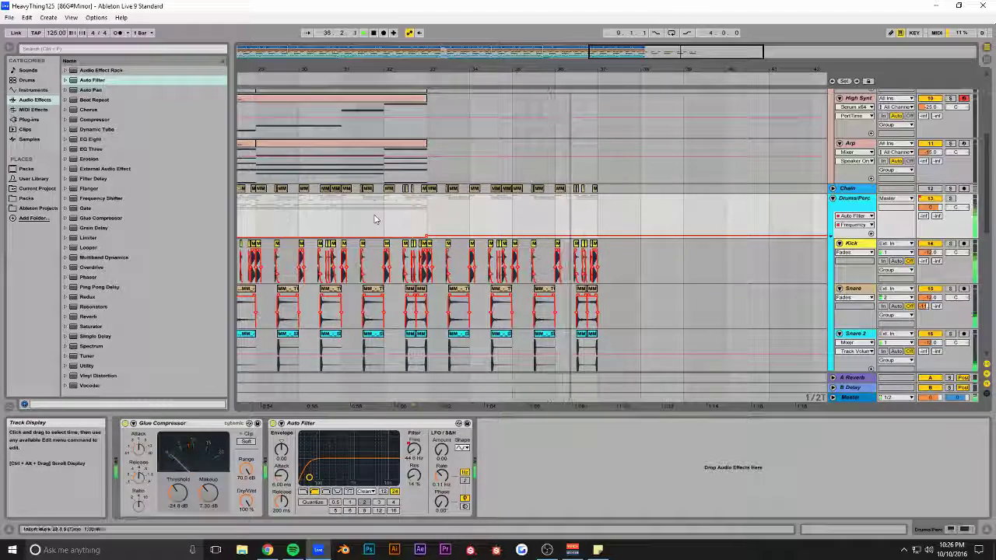
{"action": "scroll", "coordinate": [466, 163], "scroll_direction": "up", "scroll_amount": 1}
{"action": "left_click_drag", "start_coordinate": [661, 57], "coordinate": [668, 65]}
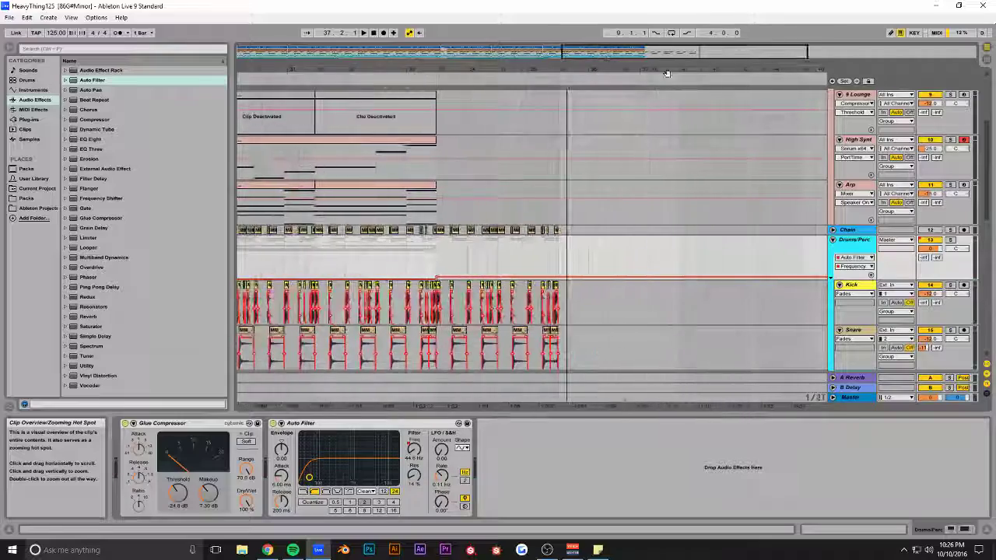
- Insert a new MIDI track below the Arp track and open the Arp clip of bars 29–33 to check its lowest chord note
{"action": "scroll", "coordinate": [731, 203], "scroll_direction": "up", "scroll_amount": 2}
{"action": "left_click", "coordinate": [852, 246]}
{"action": "key", "text": "ctrl+shift+t"}
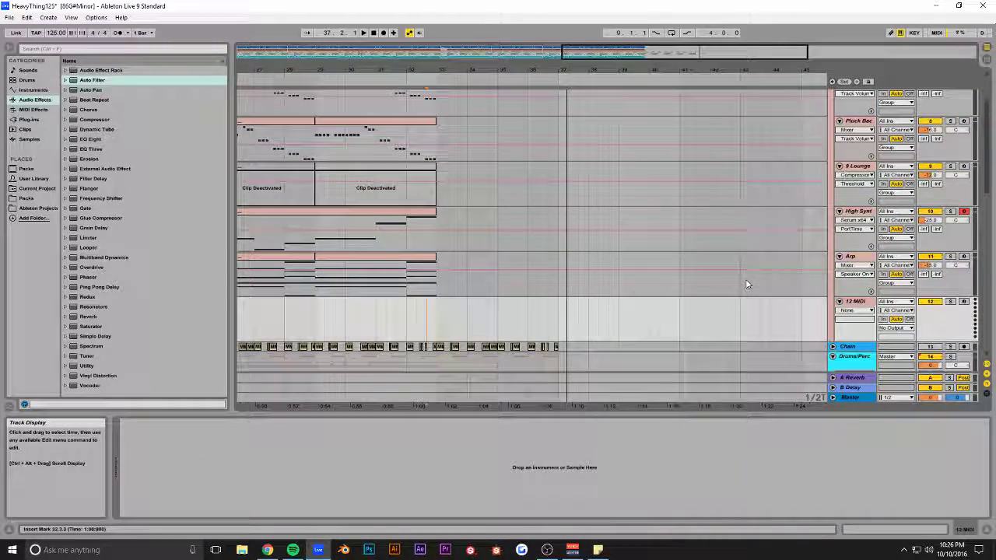
{"action": "double_click", "coordinate": [352, 268]}
{"action": "left_click", "coordinate": [251, 355]}
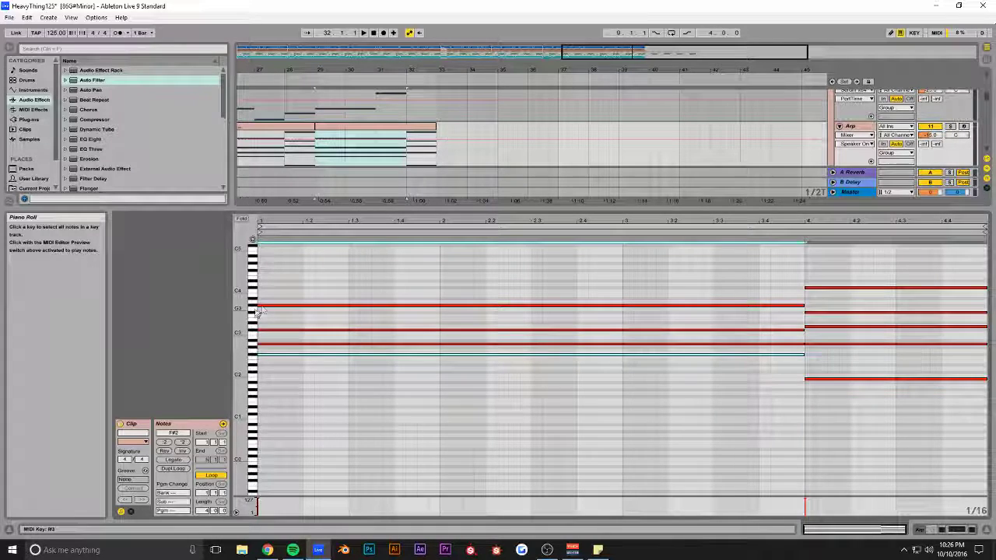
- Save the set and insert an empty MIDI clip over bars 33–37 on the new MIDI track
{"action": "left_click_drag", "start_coordinate": [483, 204], "coordinate": [484, 410]}
{"action": "key", "text": "ctrl+s"}
{"action": "left_click_drag", "start_coordinate": [438, 171], "coordinate": [560, 191]}
{"action": "key", "text": "ctrl+shift+m"}
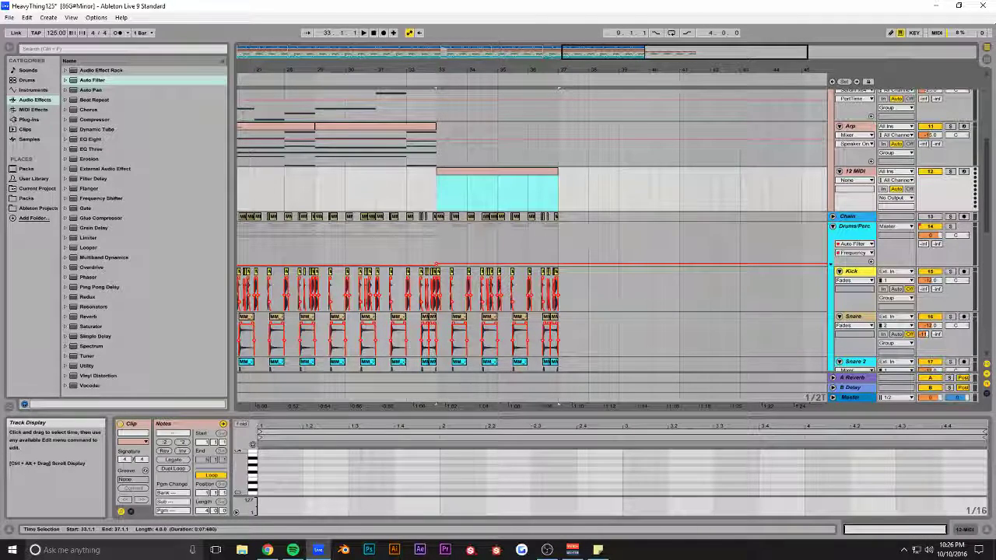
- Load the play_VST_x64 plug-in onto the new MIDI track
{"action": "left_click", "coordinate": [31, 108]}
{"action": "left_click", "coordinate": [28, 119]}
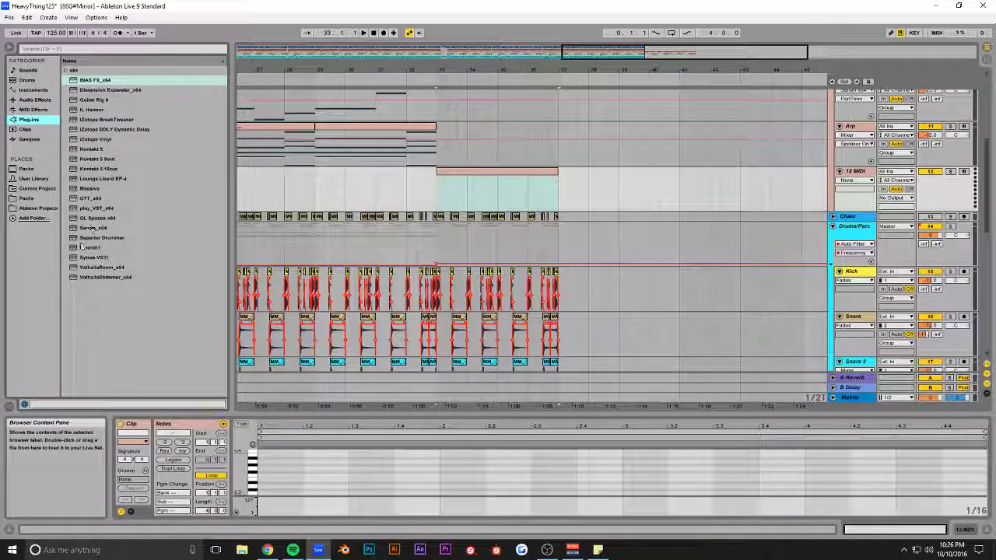
{"action": "left_click", "coordinate": [135, 208]}
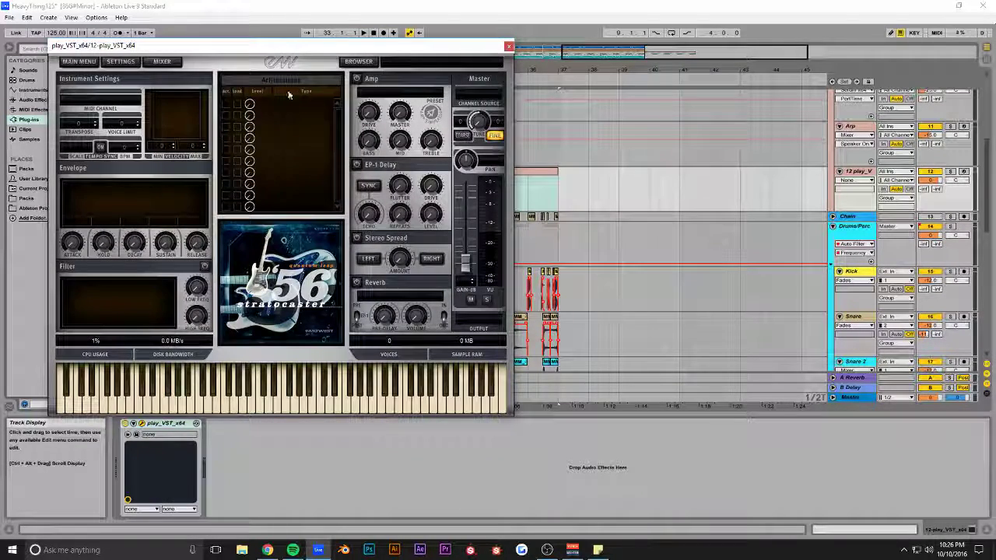
- Browse the Play plug-in's favorite libraries and select EW Symphonic Choirs Gold
{"action": "left_click", "coordinate": [359, 60]}
{"action": "scroll", "coordinate": [110, 298], "scroll_direction": "down", "scroll_amount": 2}
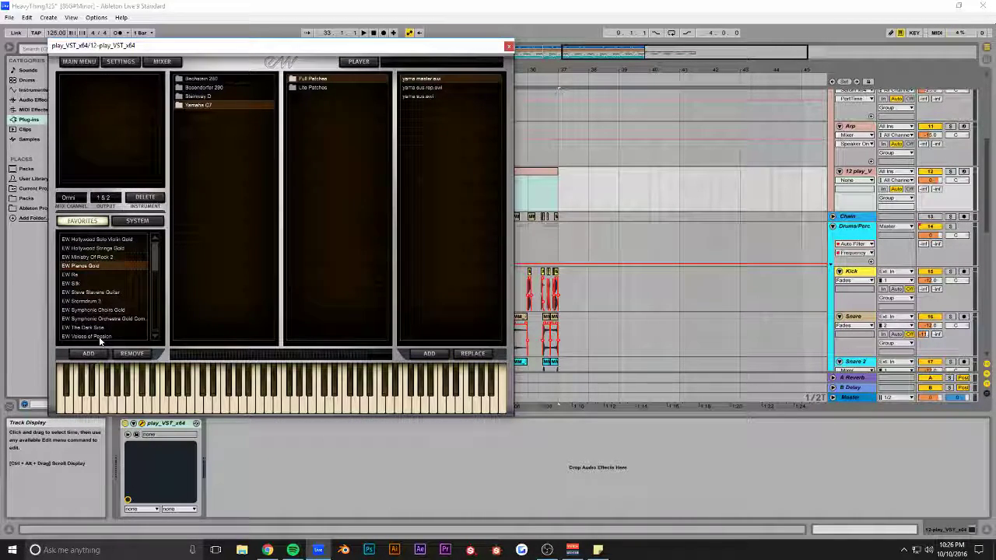
{"action": "scroll", "coordinate": [154, 292], "scroll_direction": "up", "scroll_amount": 2}
{"action": "scroll", "coordinate": [156, 273], "scroll_direction": "up", "scroll_amount": 1}
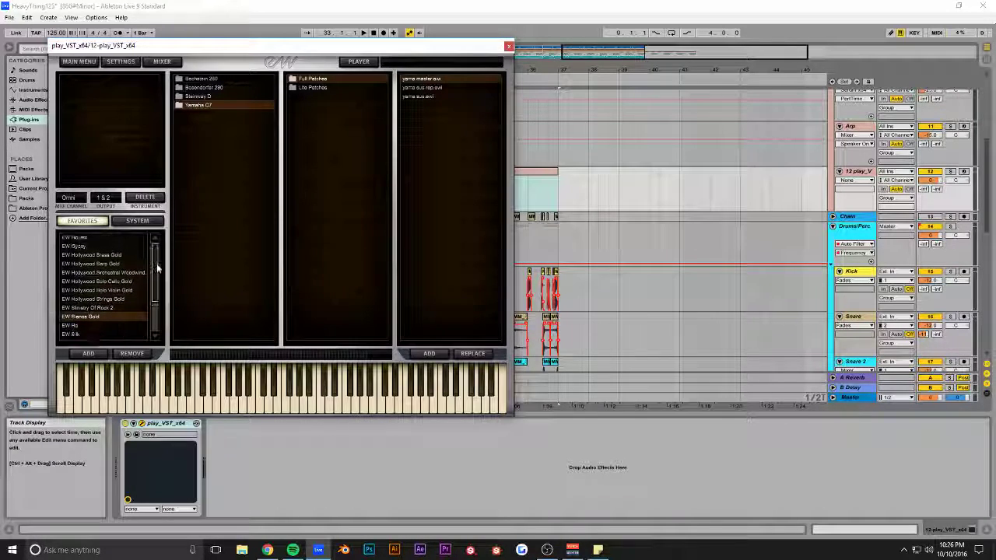
{"action": "scroll", "coordinate": [155, 268], "scroll_direction": "down", "scroll_amount": 3}
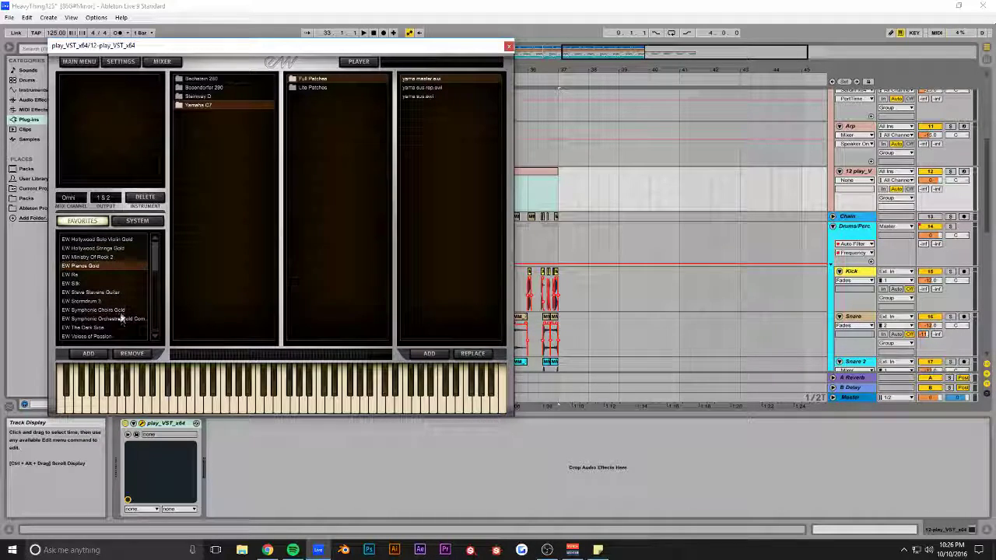
{"action": "left_click", "coordinate": [100, 310]}
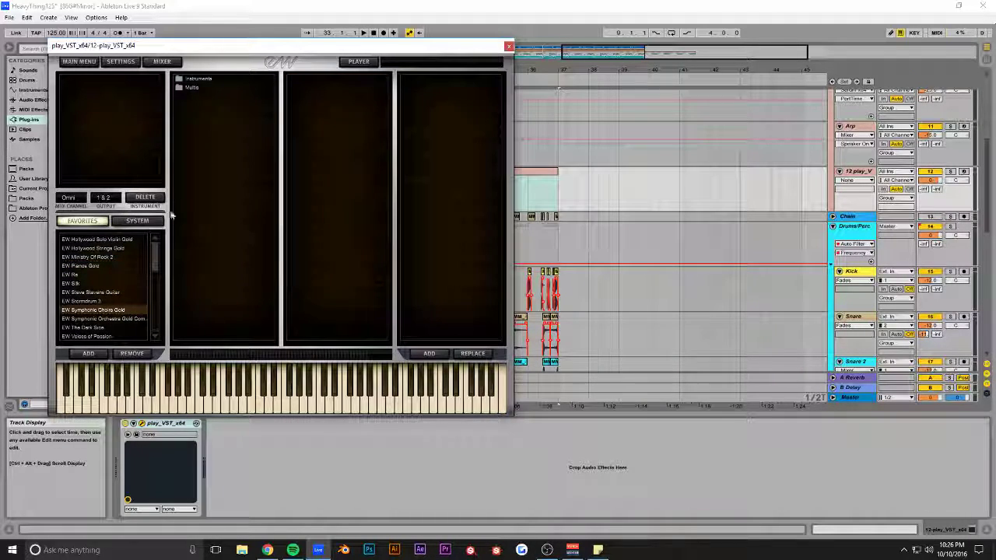
- Load the FULLCHORUS OH MOD patch from the Full Chorus instruments and close the plug-in window
{"action": "left_click", "coordinate": [194, 88]}
{"action": "left_click", "coordinate": [204, 79]}
{"action": "left_click", "coordinate": [306, 104]}
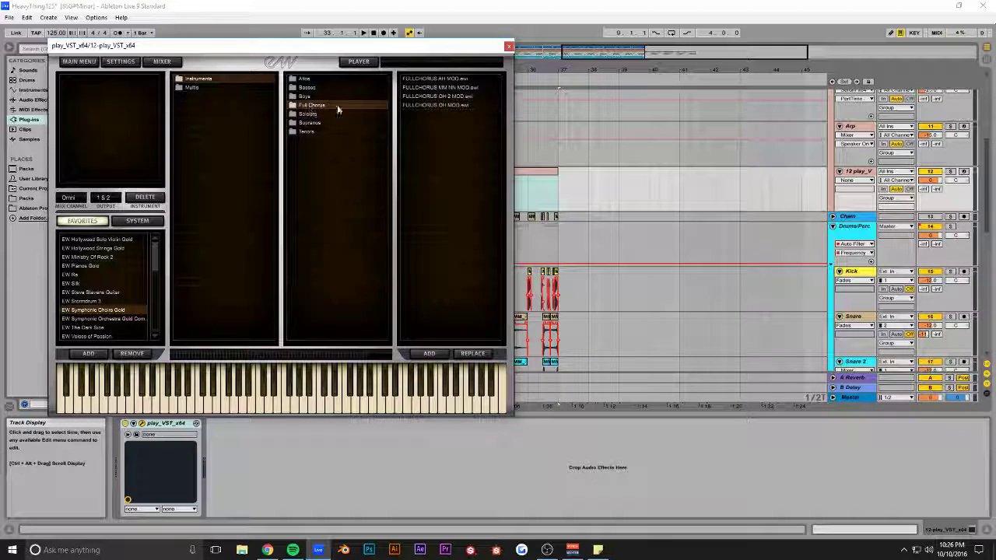
{"action": "double_click", "coordinate": [426, 104]}
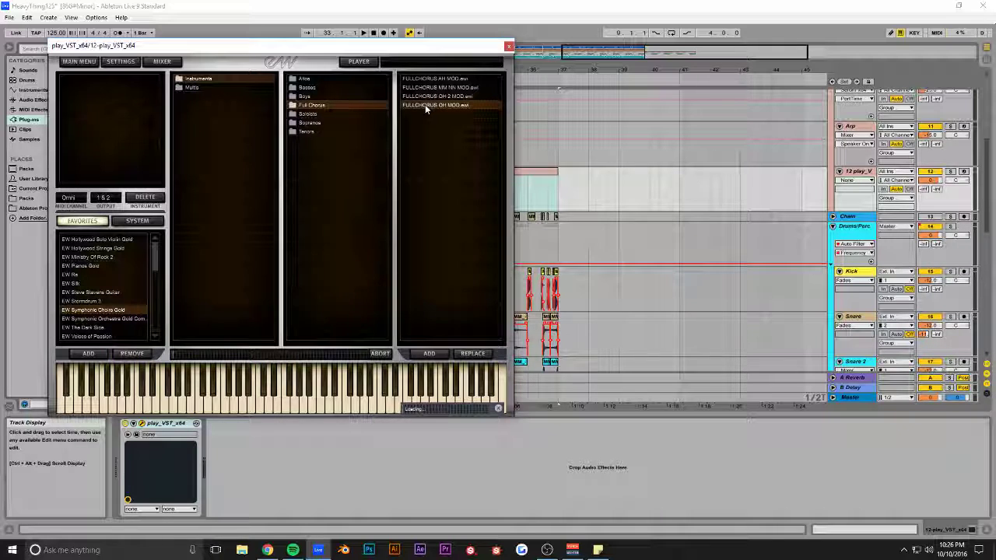
{"action": "left_click_drag", "start_coordinate": [356, 51], "coordinate": [443, 78]}
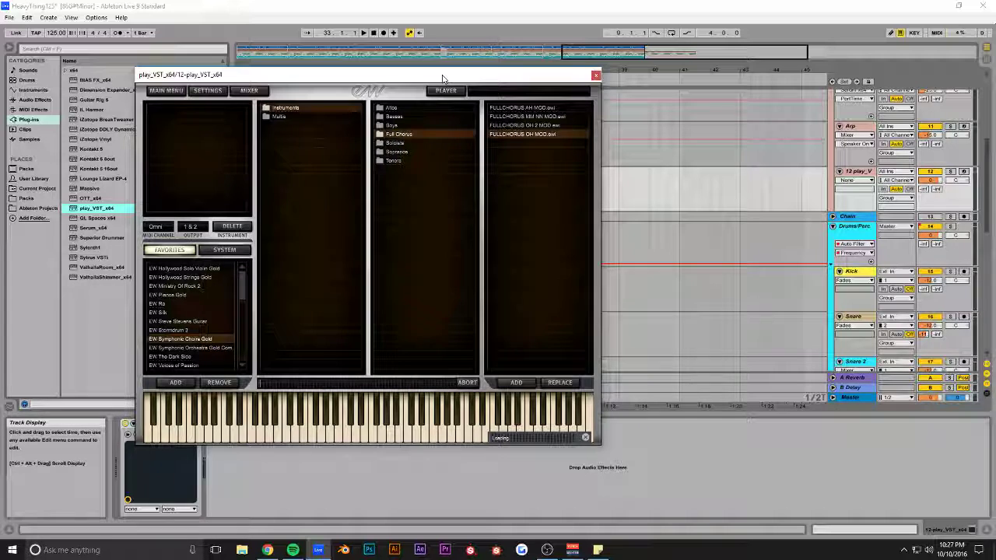
{"action": "left_click_drag", "start_coordinate": [443, 79], "coordinate": [512, 85]}
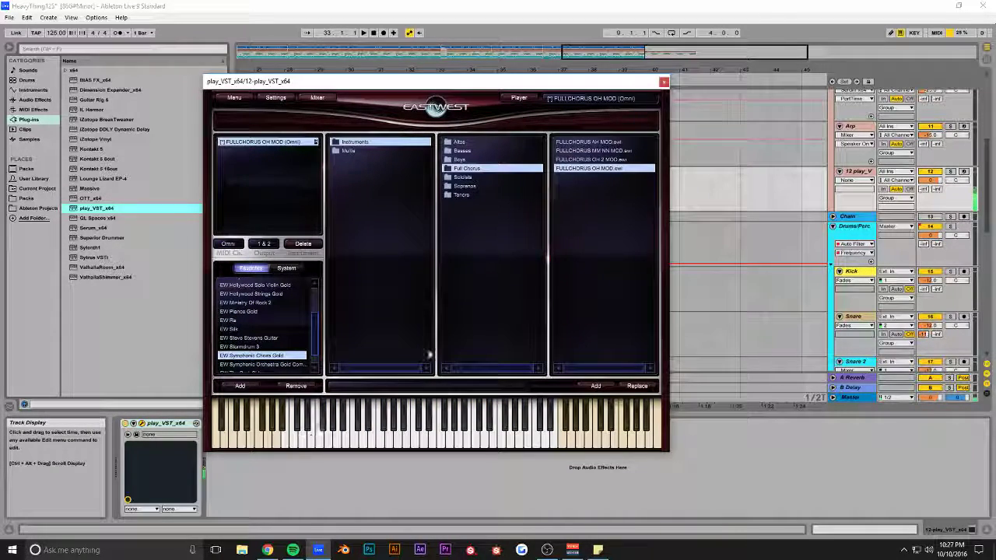
{"action": "left_click", "coordinate": [664, 82]}
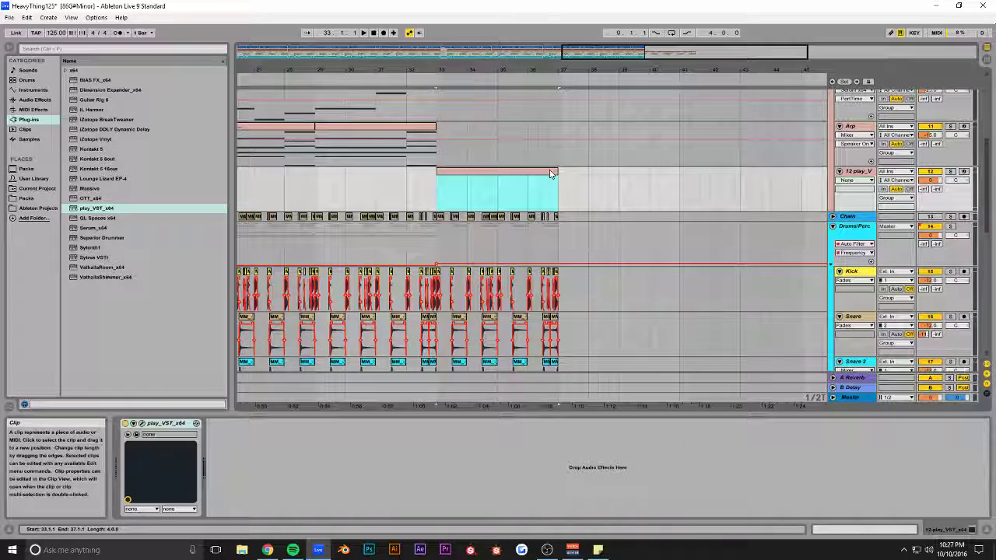
- Put a one-bar note at the start of the bar 33 choir clip, audition it and transpose it from F#1 to F#3
{"action": "double_click", "coordinate": [477, 187]}
{"action": "left_click_drag", "start_coordinate": [356, 416], "coordinate": [348, 182]}
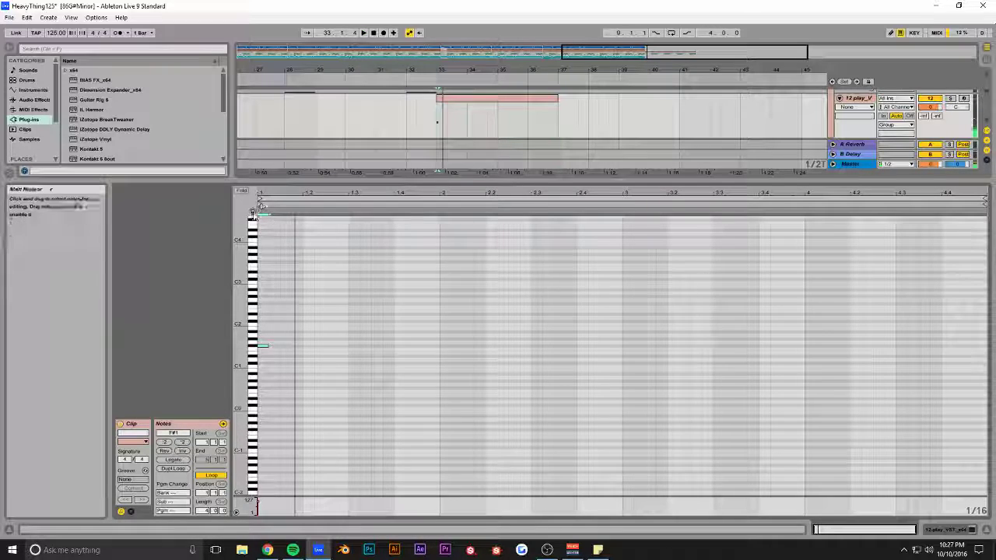
{"action": "left_click_drag", "start_coordinate": [265, 349], "coordinate": [440, 351]}
{"action": "key", "text": "space"}
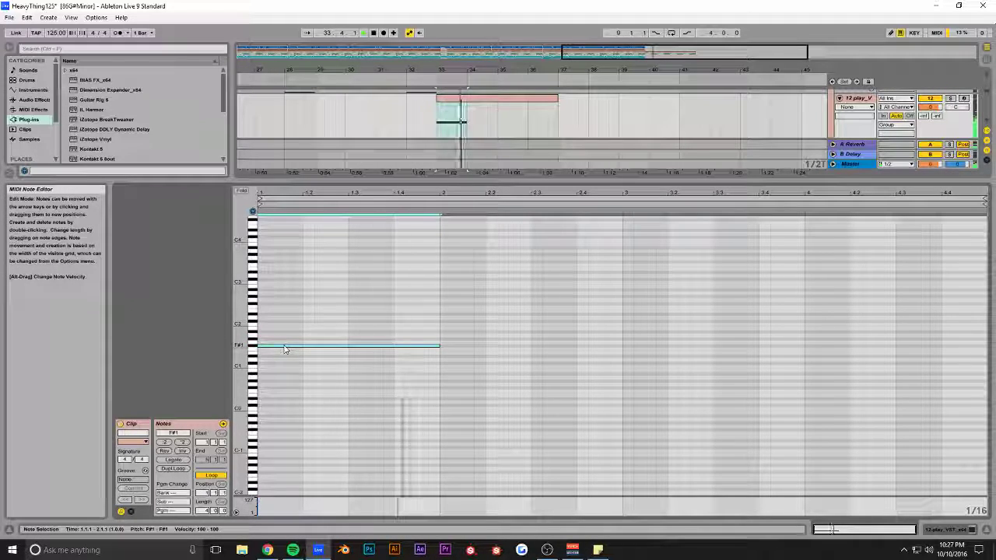
{"action": "key", "text": "shift+Up"}
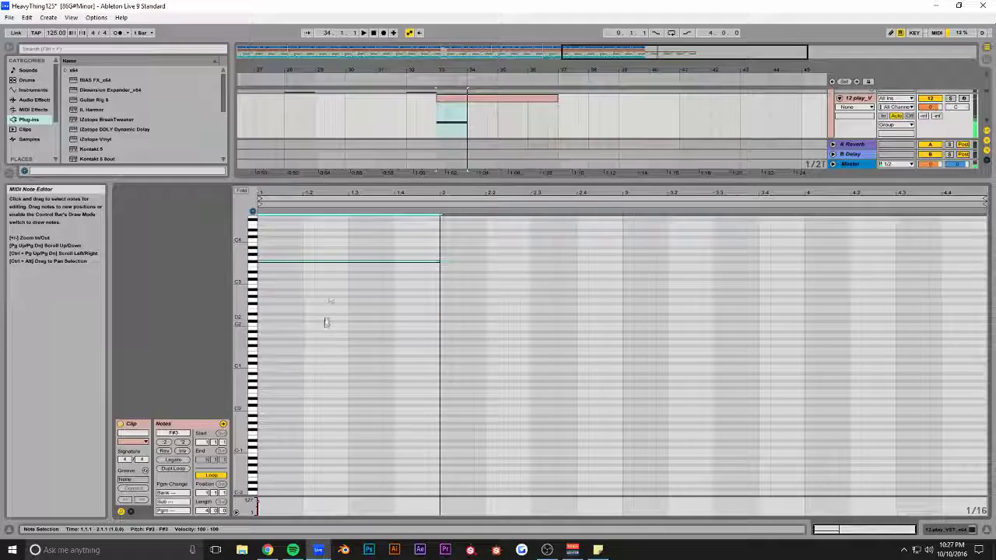
- Copy the F#3 note upwards to build a one-bar chord of F#3, C#4 and E4
{"action": "scroll", "coordinate": [317, 324], "scroll_direction": "up", "scroll_amount": 1}
{"action": "left_click_drag", "start_coordinate": [269, 291], "coordinate": [269, 257]}
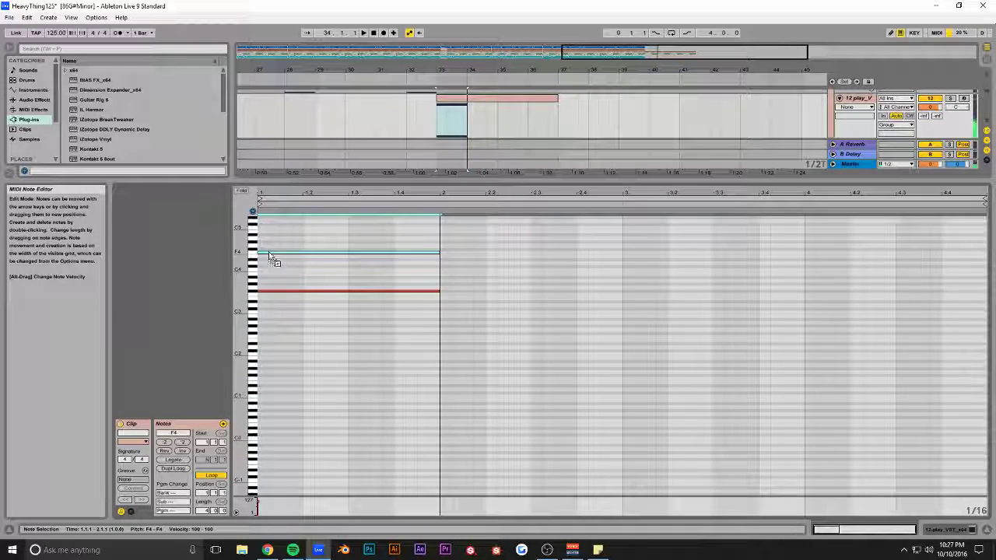
{"action": "scroll", "coordinate": [307, 296], "scroll_direction": "up", "scroll_amount": 1}
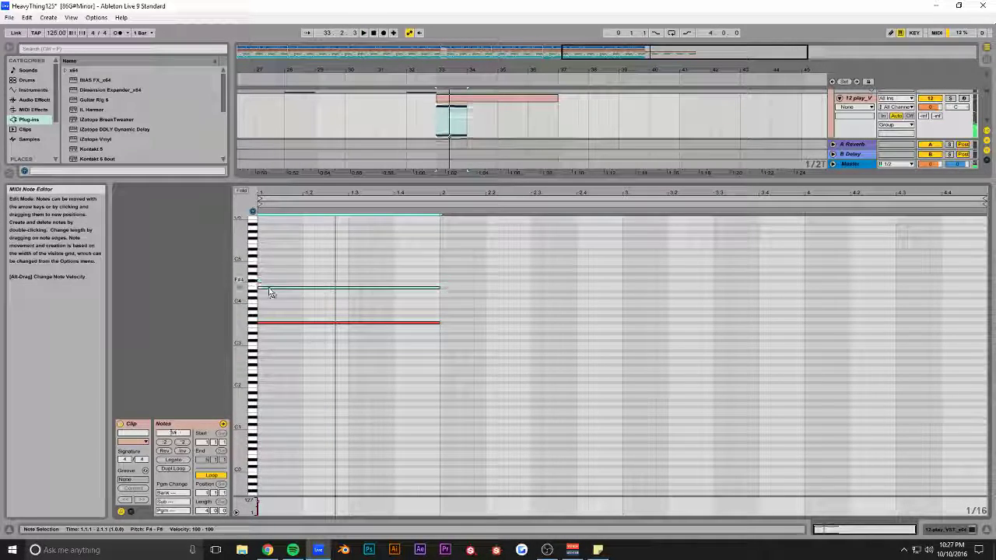
{"action": "left_click_drag", "start_coordinate": [269, 292], "coordinate": [271, 302]}
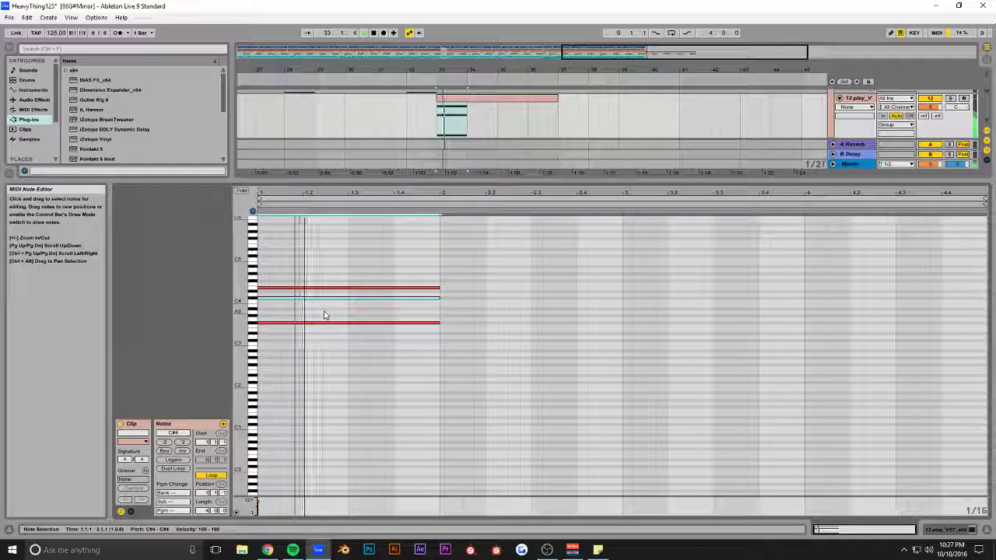
- Extend all three notes of the first choir chord to a length of two bars
{"action": "scroll", "coordinate": [325, 315], "scroll_direction": "up", "scroll_amount": 1}
{"action": "key", "text": "ctrl+a"}
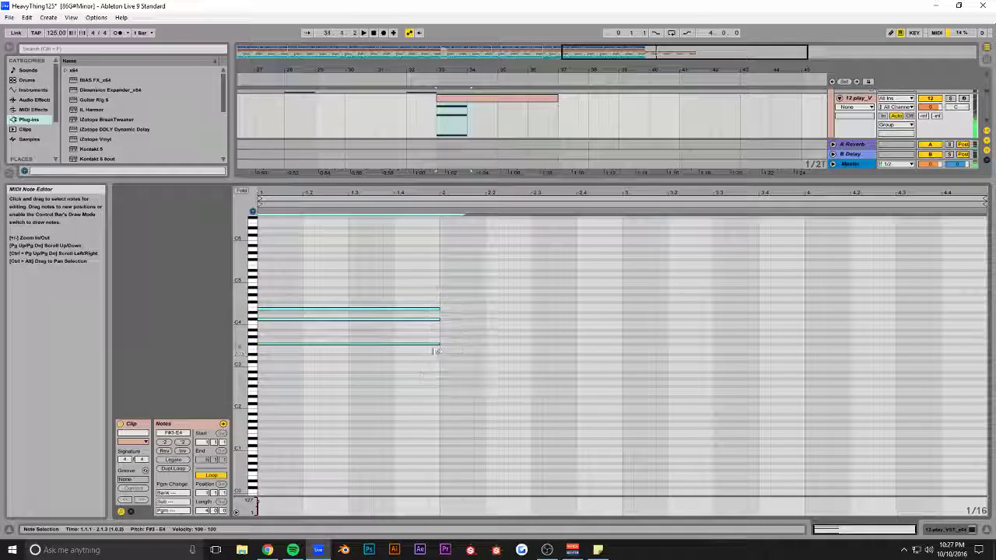
{"action": "left_click_drag", "start_coordinate": [438, 343], "coordinate": [620, 358]}
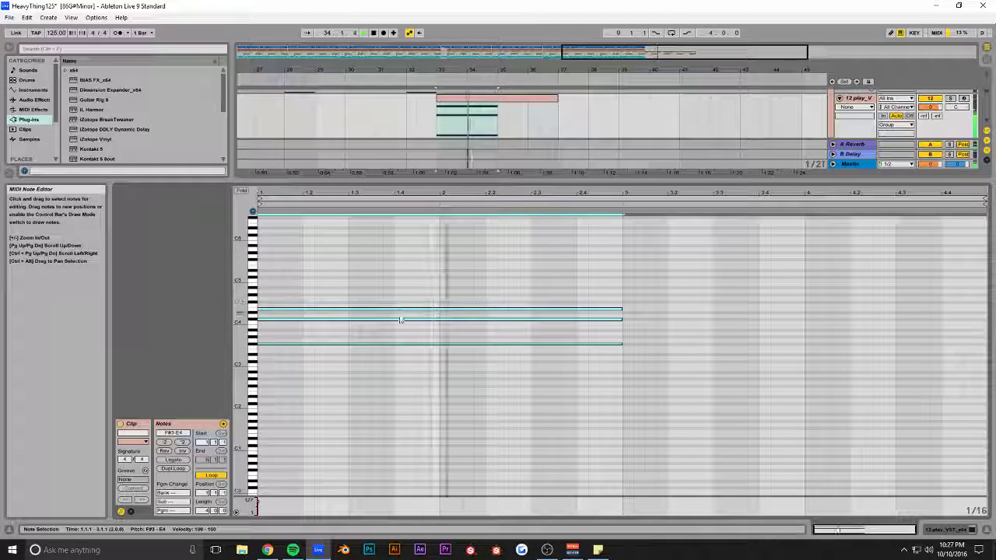
- Add a one-bar chord of D3, A3 and B3 in the clip's third bar and a C#3 note in its fourth, and play it
{"action": "double_click", "coordinate": [618, 358]}
{"action": "left_click_drag", "start_coordinate": [629, 360], "coordinate": [706, 368]}
{"action": "left_click", "coordinate": [529, 360]}
{"action": "left_click_drag", "start_coordinate": [524, 362], "coordinate": [523, 330]}
{"action": "key", "text": "space"}
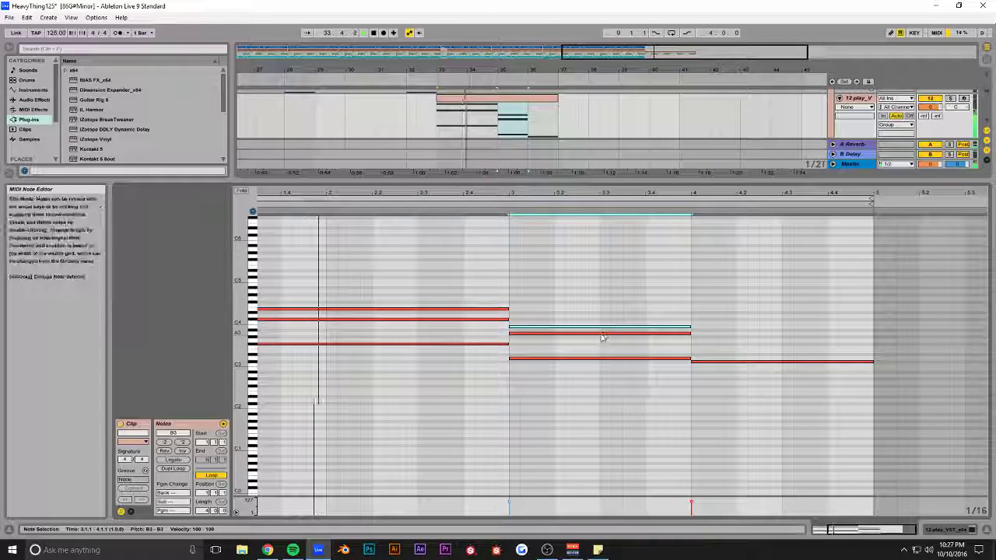
- Complete the chord in the clip's fourth bar by adding F#3 and C#4 above the C#3
{"action": "key", "text": "ctrl+d"}
{"action": "mouse_move", "coordinate": [698, 330]}
{"action": "left_mouse_down"}
{"action": "mouse_move", "coordinate": [702, 347]}
{"action": "mouse_move", "coordinate": [700, 317]}
{"action": "mouse_move", "coordinate": [700, 326]}
{"action": "left_mouse_up"}
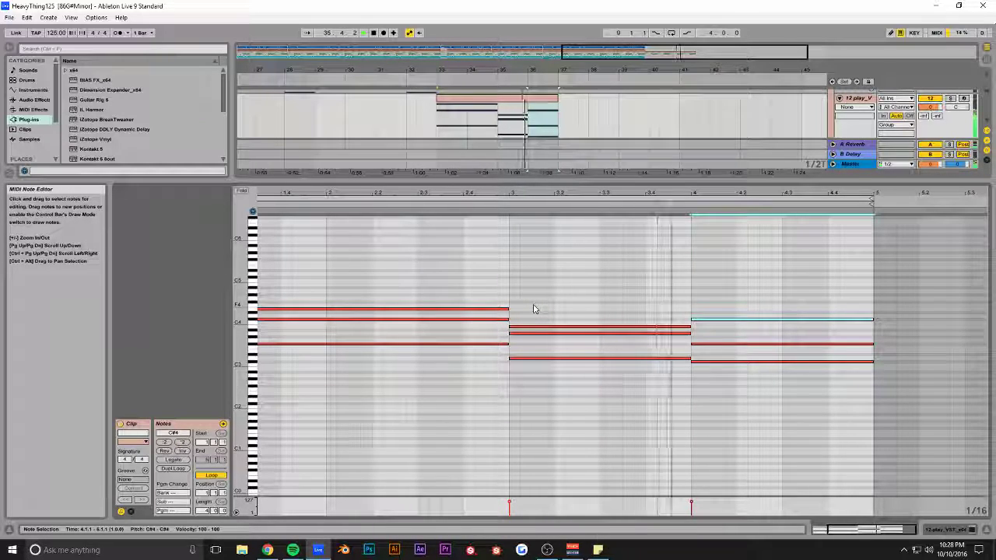
{"action": "key", "text": "space"}
- Duplicate the choir clip to bar 37 and double its lowest notes one octave down, adding bass notes between C#2 and F#2
{"action": "key", "text": "ctrl+d"}
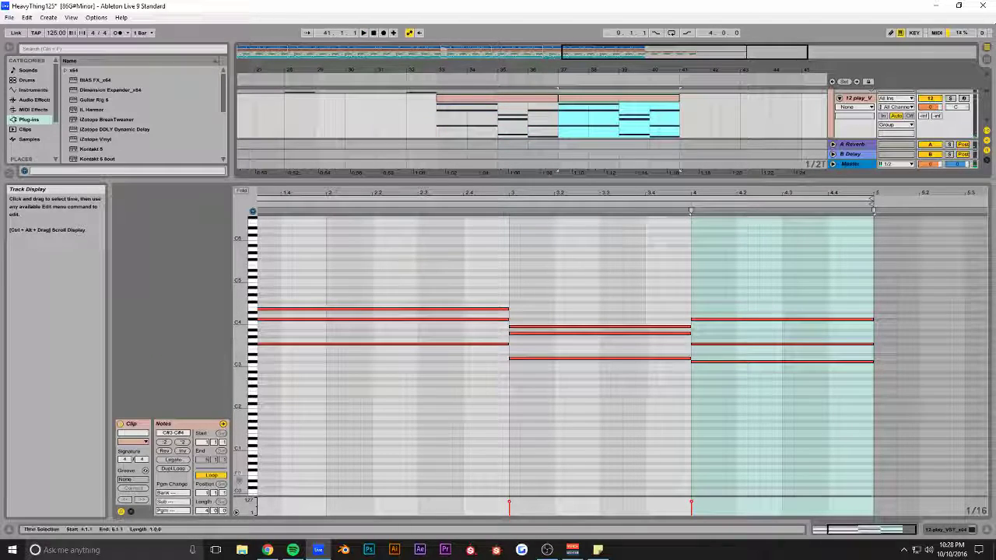
{"action": "left_click_drag", "start_coordinate": [675, 363], "coordinate": [669, 365]}
{"action": "left_click_drag", "start_coordinate": [450, 339], "coordinate": [420, 358]}
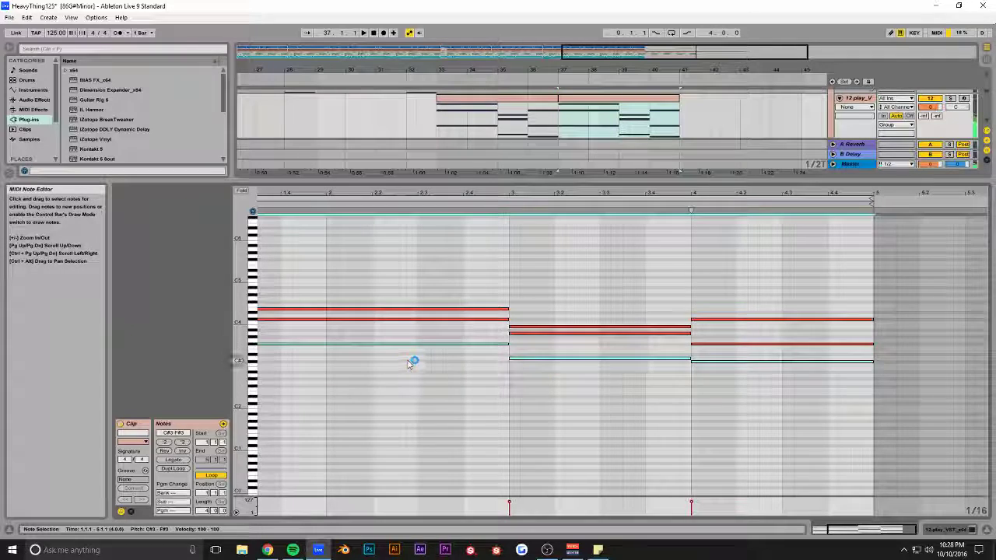
{"action": "left_click_drag", "start_coordinate": [352, 345], "coordinate": [344, 390]}
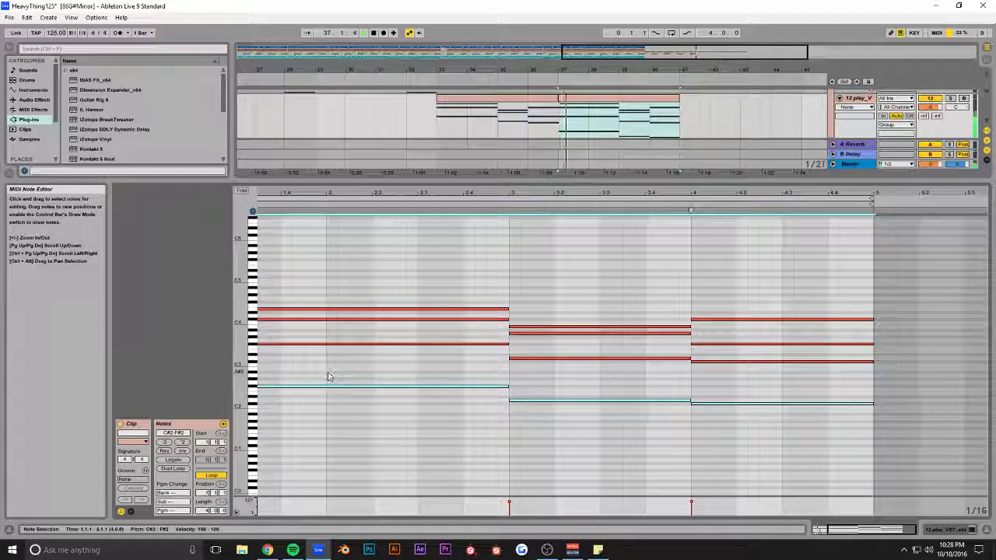
{"action": "key", "text": "space"}
- Replace the choir clip at bar 33 with a copy of the bar 37 version that includes the low octave notes
{"action": "left_click", "coordinate": [540, 100]}
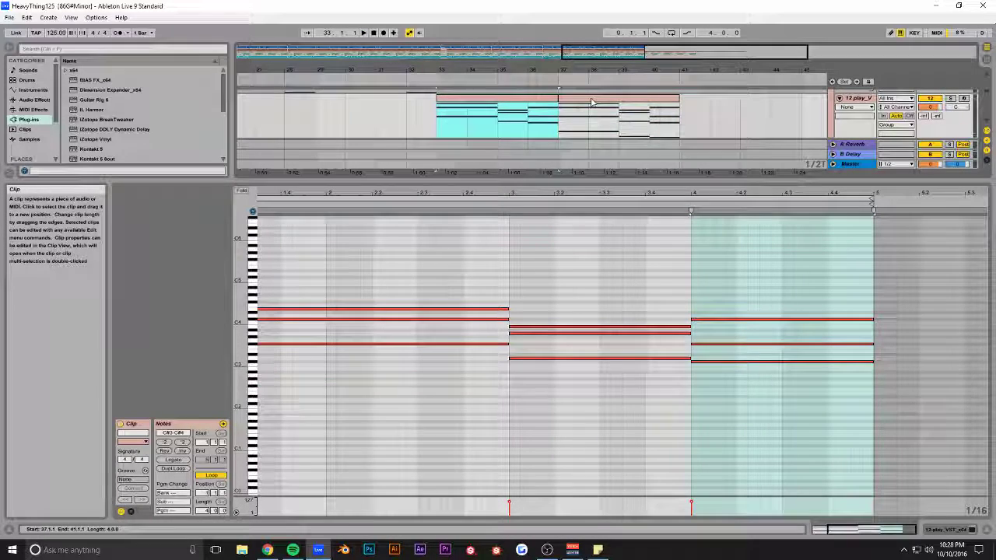
{"action": "left_click", "coordinate": [473, 120]}
{"action": "key", "text": "ctrl+d"}
{"action": "scroll", "coordinate": [488, 125], "scroll_direction": "up", "scroll_amount": 3}
{"action": "scroll", "coordinate": [488, 125], "scroll_direction": "down", "scroll_amount": 3}
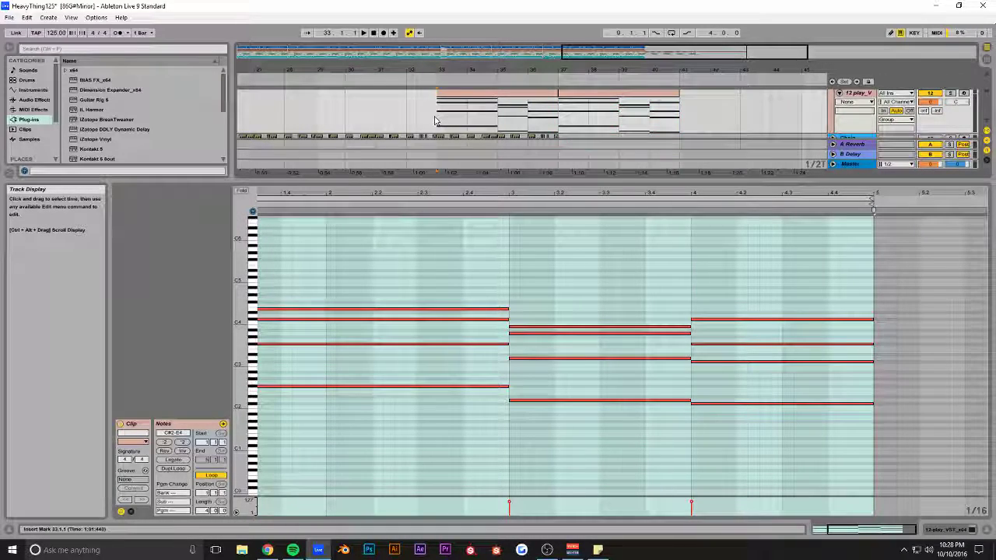
- Play the arrangement from bar 33, show the choir track's device chain and save the set
{"action": "left_click_drag", "start_coordinate": [576, 182], "coordinate": [591, 404]}
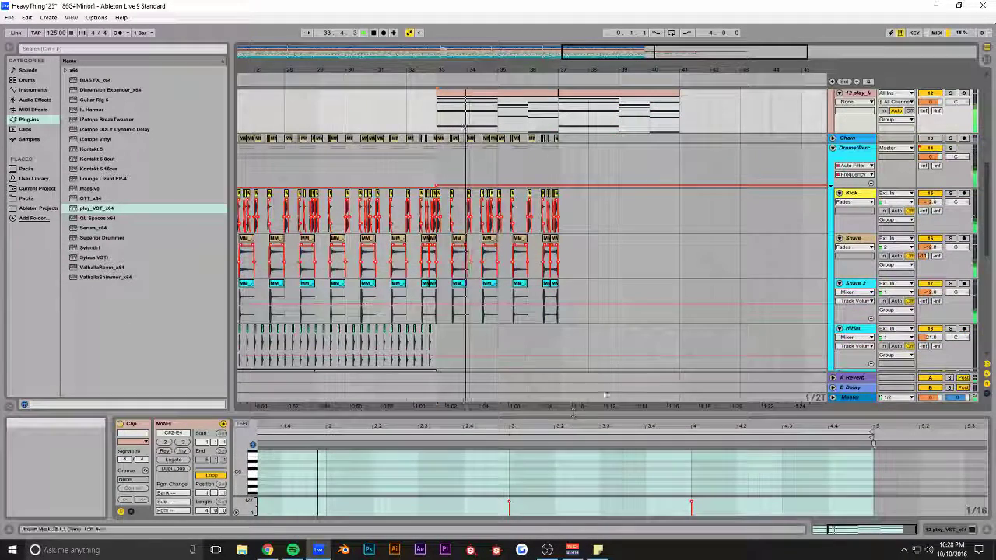
{"action": "left_click", "coordinate": [944, 530]}
{"action": "key", "text": "ctrl+s"}
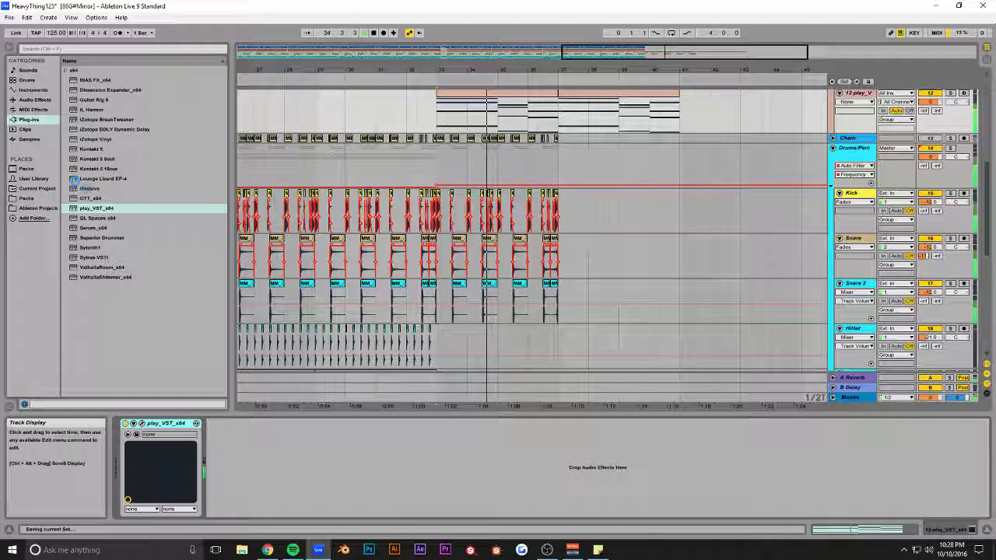
- Duplicate the drum section from bars 33–37 (Kick, Snare and Snare 2) so it repeats from bar 37 to 41, and save the set
{"action": "left_click", "coordinate": [35, 99]}
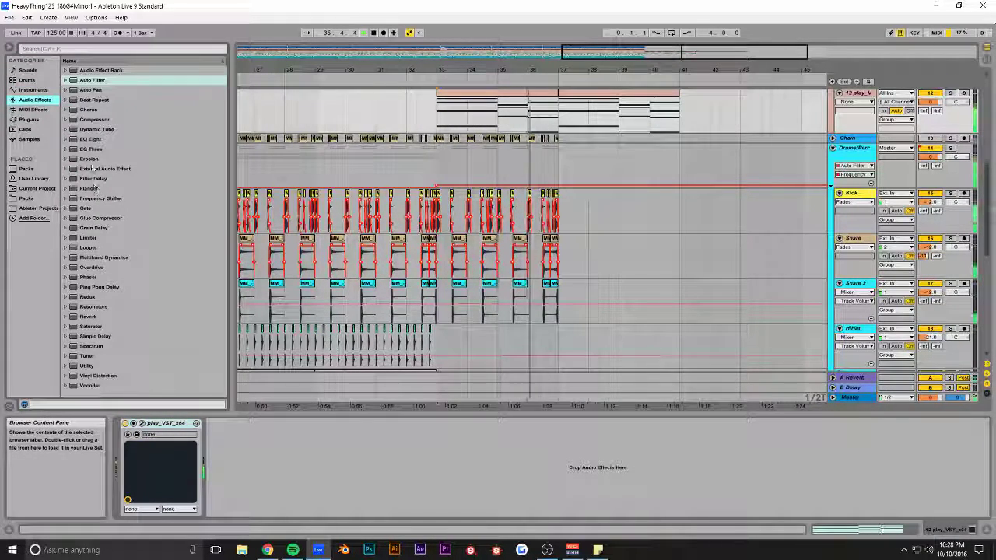
{"action": "scroll", "coordinate": [581, 204], "scroll_direction": "up", "scroll_amount": 1}
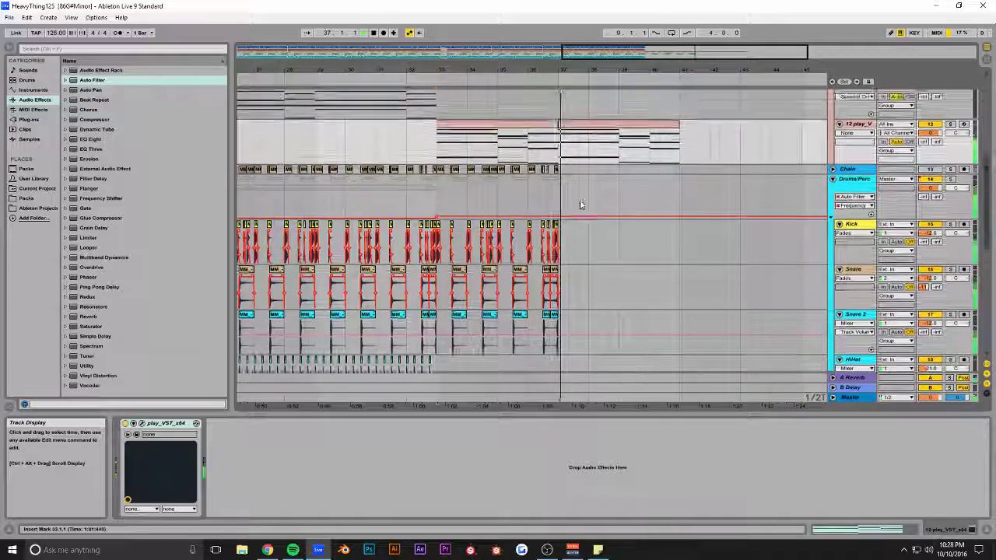
{"action": "left_click_drag", "start_coordinate": [558, 181], "coordinate": [464, 343]}
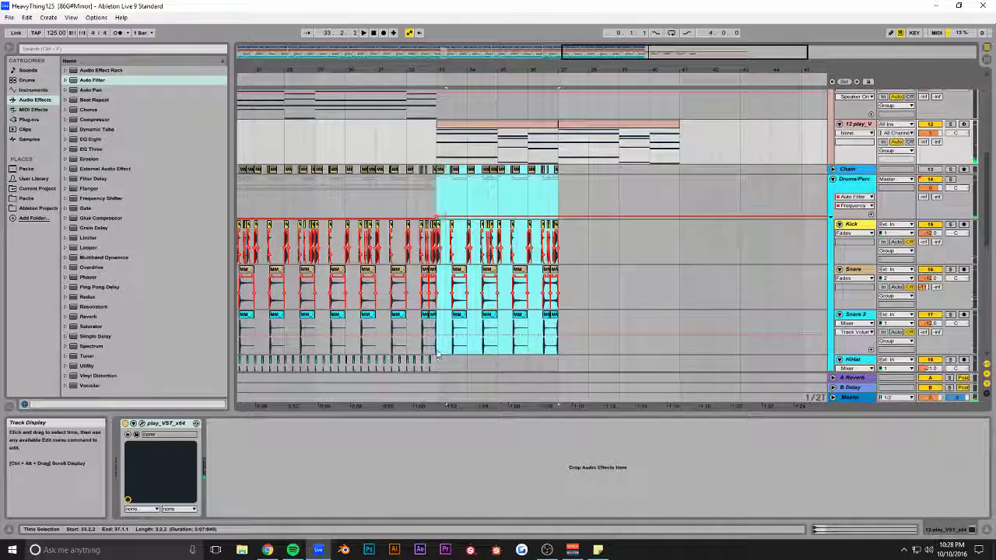
{"action": "key", "text": "ctrl+d"}
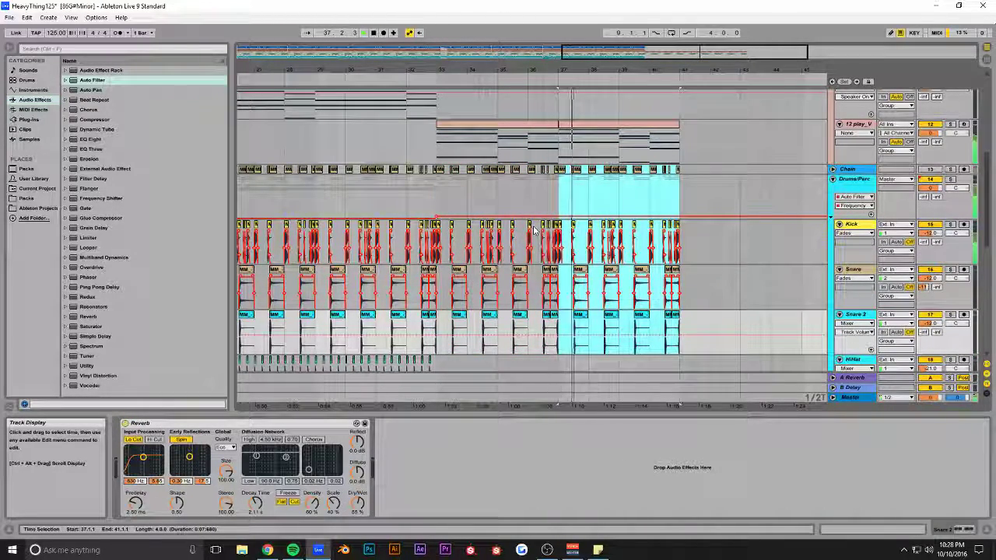
{"action": "key", "text": "ctrl+s"}
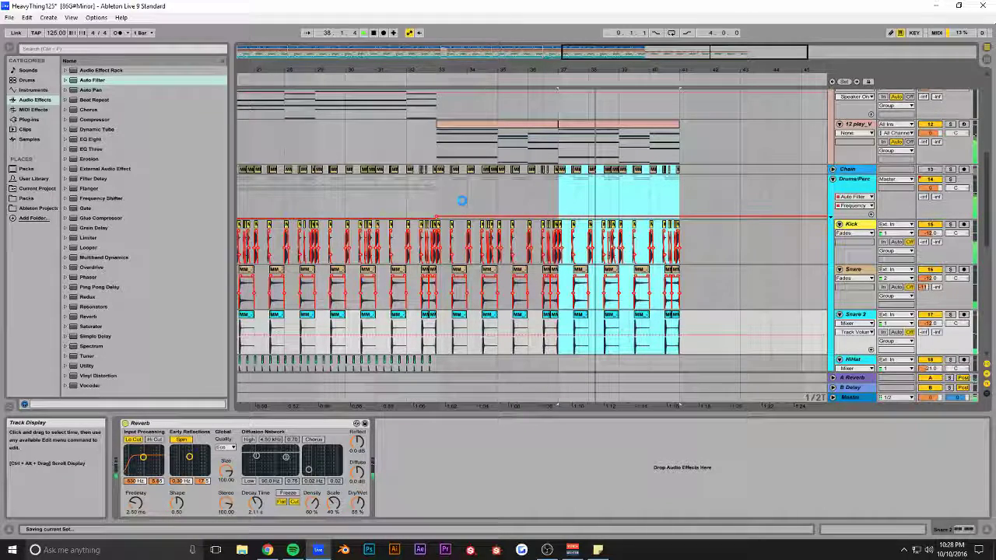
- Set an eight-bar loop from bar 33 to bar 41 and play it
{"action": "key", "text": "space"}
{"action": "left_click_drag", "start_coordinate": [437, 106], "coordinate": [682, 113]}
{"action": "key", "text": "ctrl+l"}
{"action": "key", "text": "space"}
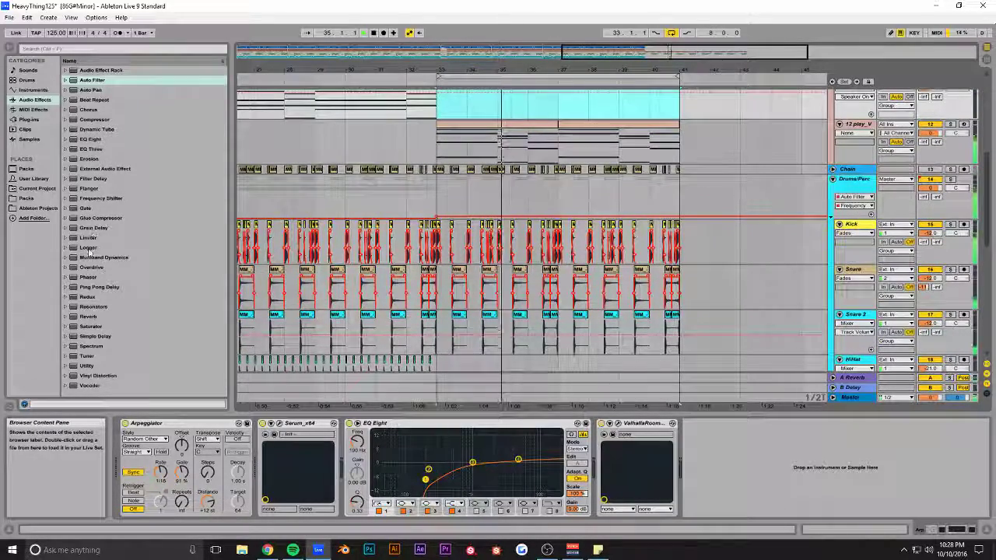
- Try a Grain Delay on the soloed choir track with its pitch raised, and undo the pitch change
{"action": "left_click_drag", "start_coordinate": [94, 227], "coordinate": [475, 146]}
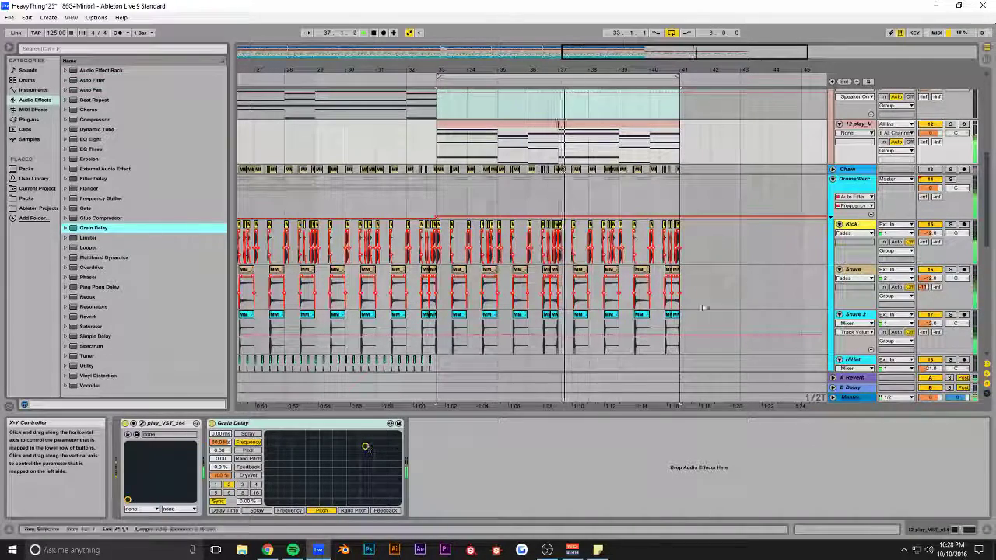
{"action": "left_click", "coordinate": [950, 125]}
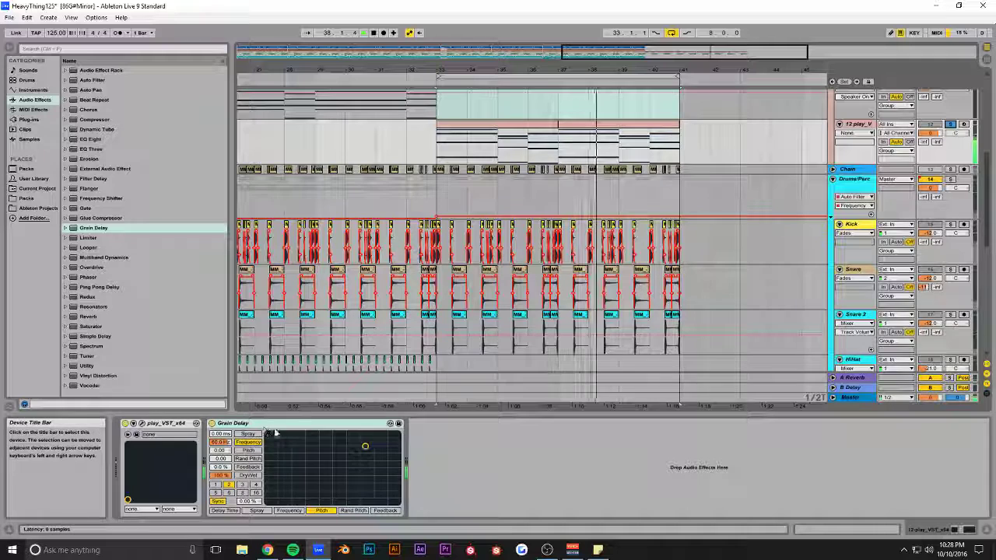
{"action": "mouse_move", "coordinate": [364, 446]}
{"action": "left_mouse_down"}
{"action": "mouse_move", "coordinate": [325, 456]}
{"action": "mouse_move", "coordinate": [350, 445]}
{"action": "left_mouse_up"}
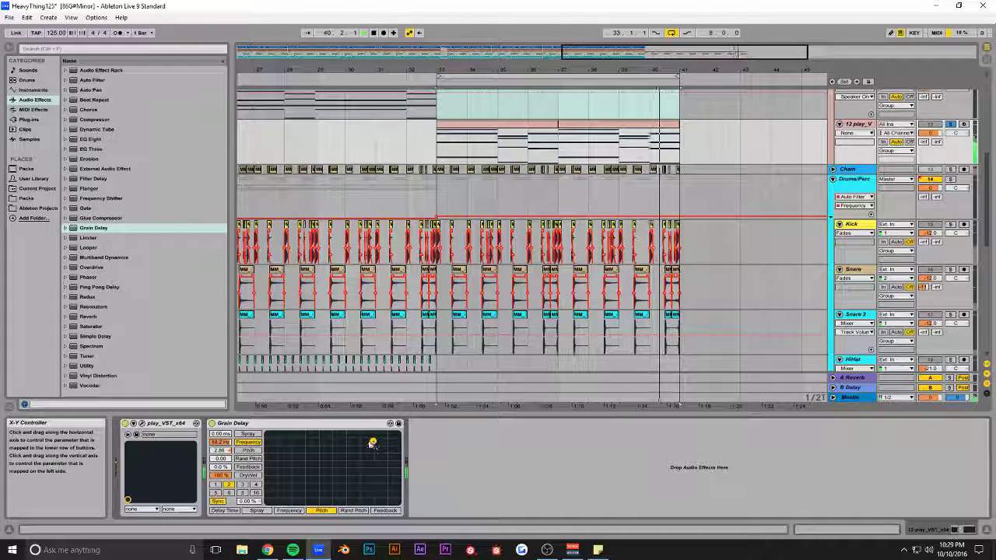
{"action": "key", "text": "ctrl+z"}
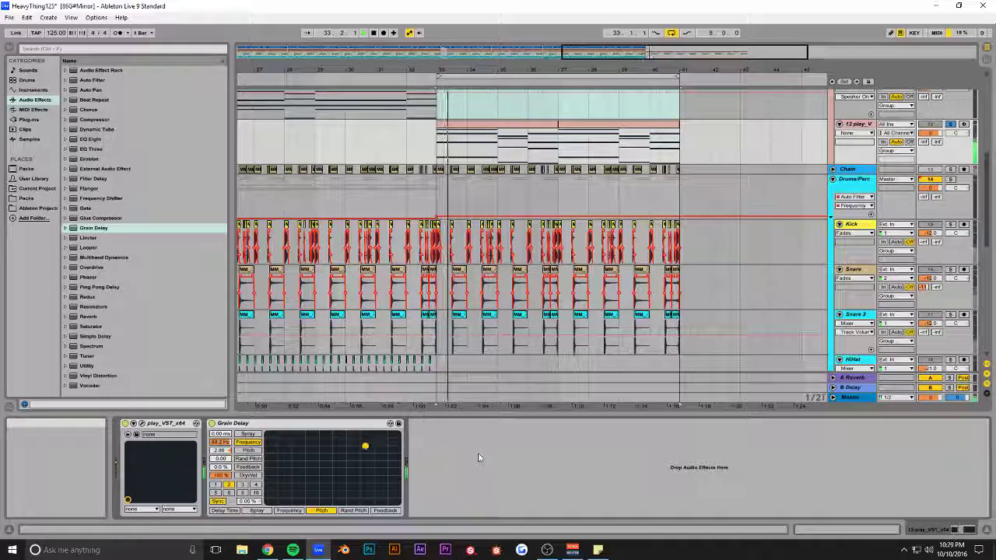
- Try Grain Delay settings on the choir, varying frequency, random pitch, a delay time of 3 and a spray of 4.54 ms
{"action": "left_click", "coordinate": [289, 511]}
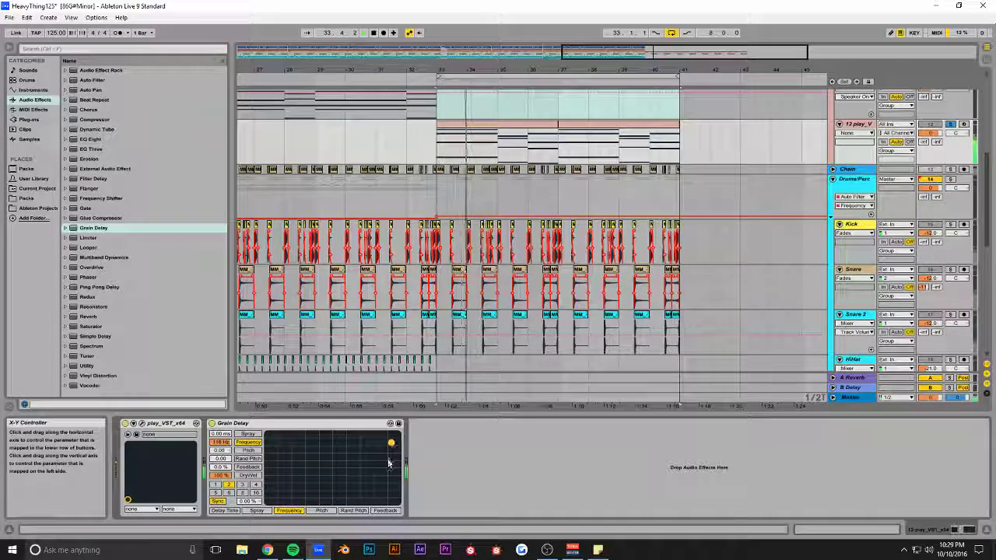
{"action": "left_click", "coordinate": [352, 510]}
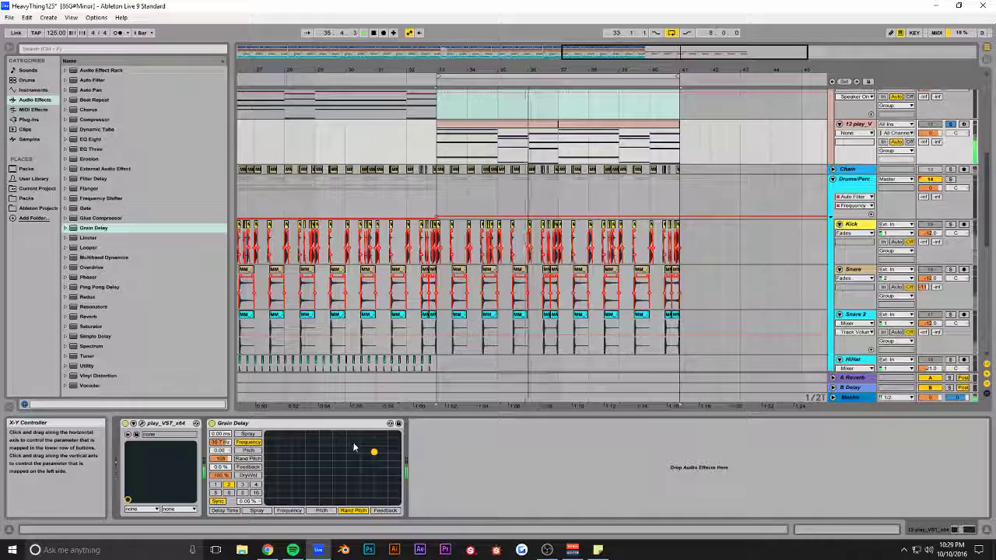
{"action": "left_click", "coordinate": [354, 443]}
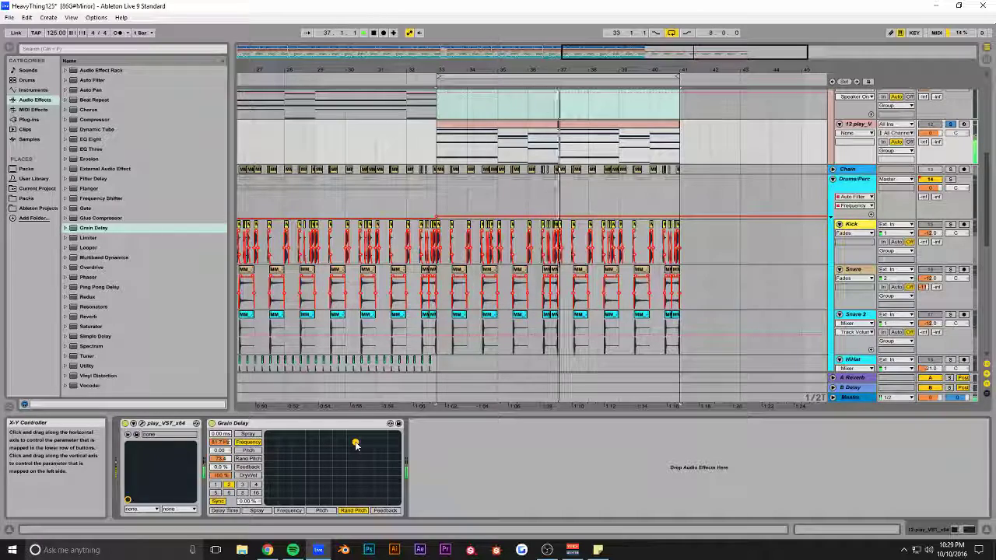
{"action": "left_click", "coordinate": [224, 510]}
{"action": "left_click", "coordinate": [319, 448]}
{"action": "left_click", "coordinate": [258, 511]}
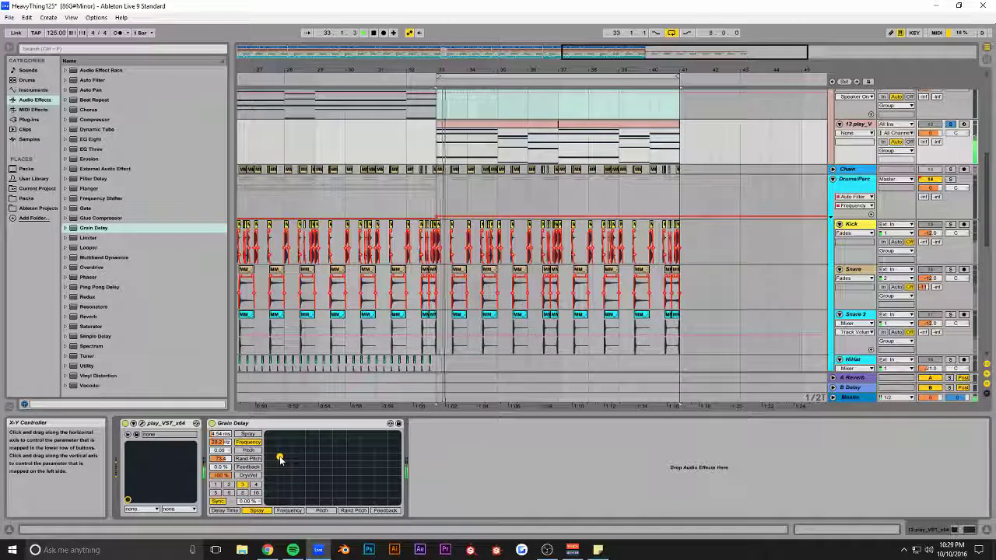
- Add EQ Eight to the choir using a temporary Spectrum analyser, with a dip of about 2.7 dB at 417 Hz and a low cut at 178 Hz
{"action": "left_click_drag", "start_coordinate": [118, 347], "coordinate": [537, 475]}
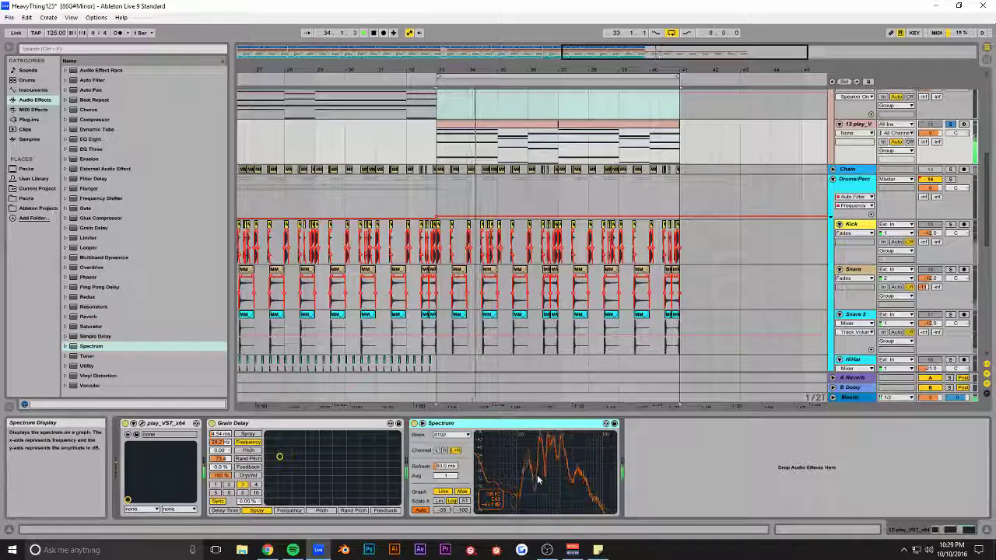
{"action": "left_click_drag", "start_coordinate": [102, 140], "coordinate": [430, 474]}
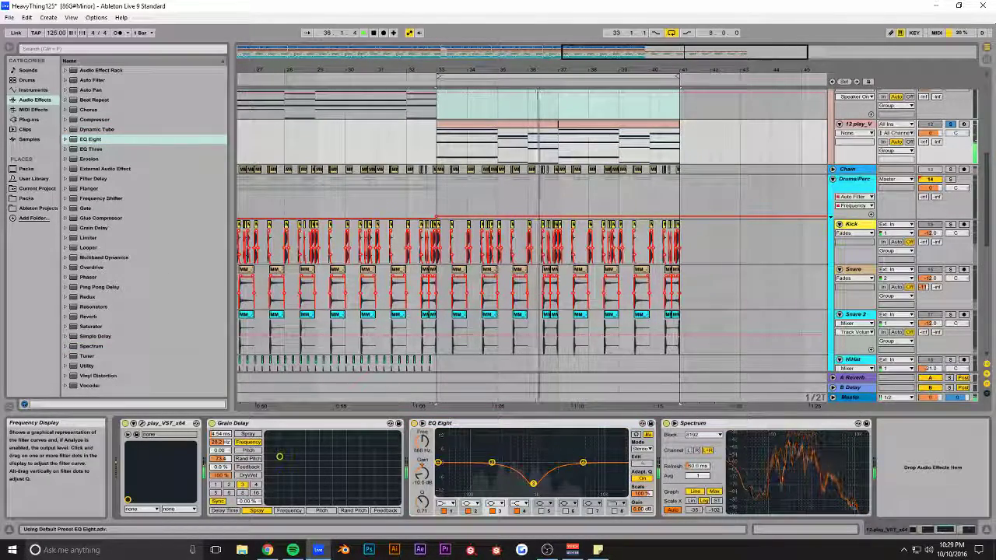
{"action": "left_click_drag", "start_coordinate": [533, 483], "coordinate": [502, 471]}
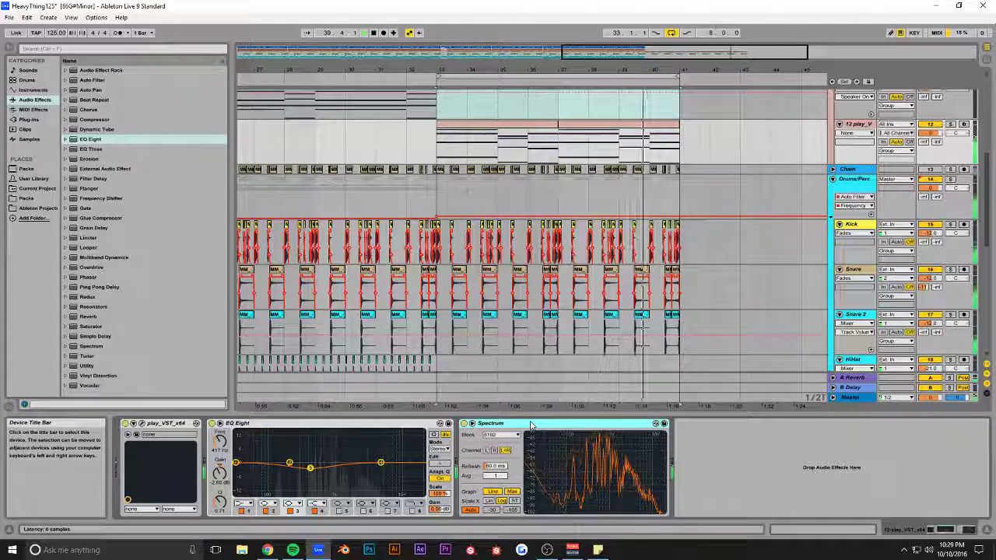
{"action": "key", "text": "Delete"}
{"action": "left_click", "coordinate": [242, 504]}
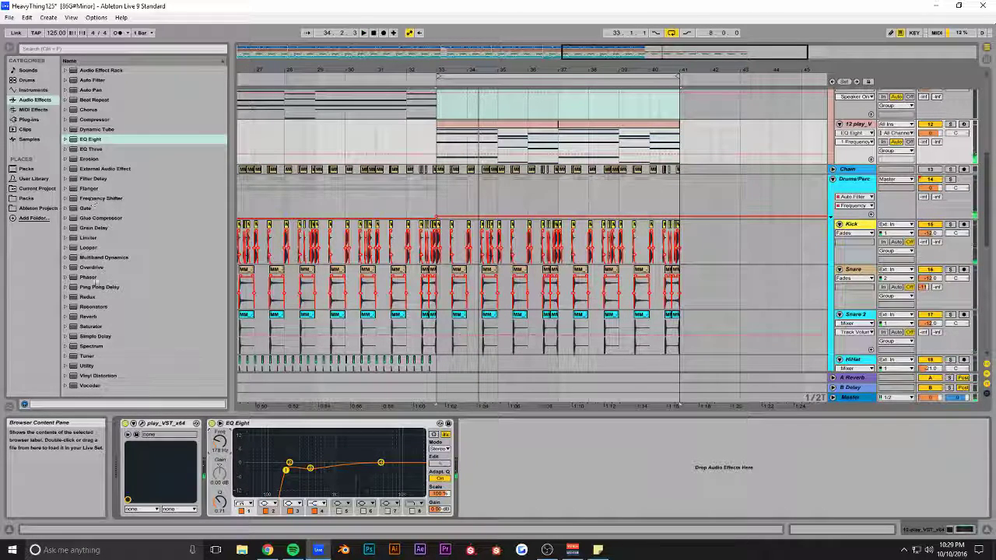
- Insert a Phaser before the choir's EQ Eight and adjust its poles, frequency and feedback during playback
{"action": "left_click", "coordinate": [90, 267]}
{"action": "left_click", "coordinate": [88, 277]}
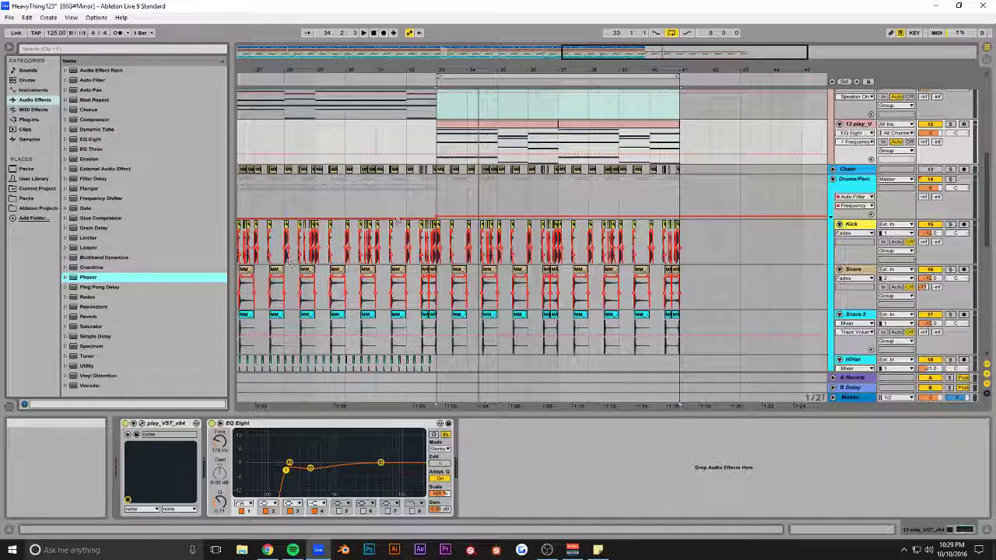
{"action": "key", "text": "space"}
{"action": "left_click_drag", "start_coordinate": [498, 424], "coordinate": [256, 459]}
{"action": "left_click", "coordinate": [220, 450]}
{"action": "left_click_drag", "start_coordinate": [280, 496], "coordinate": [284, 456]}
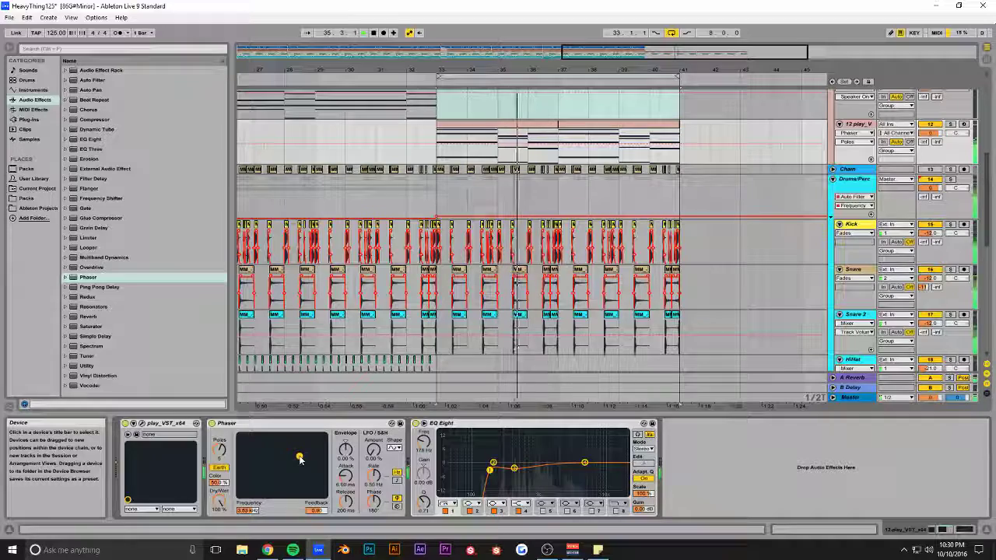
- Try Resonators in the choir's effect chain and remove the device
{"action": "left_click_drag", "start_coordinate": [92, 307], "coordinate": [454, 445]}
{"action": "key", "text": "Delete"}
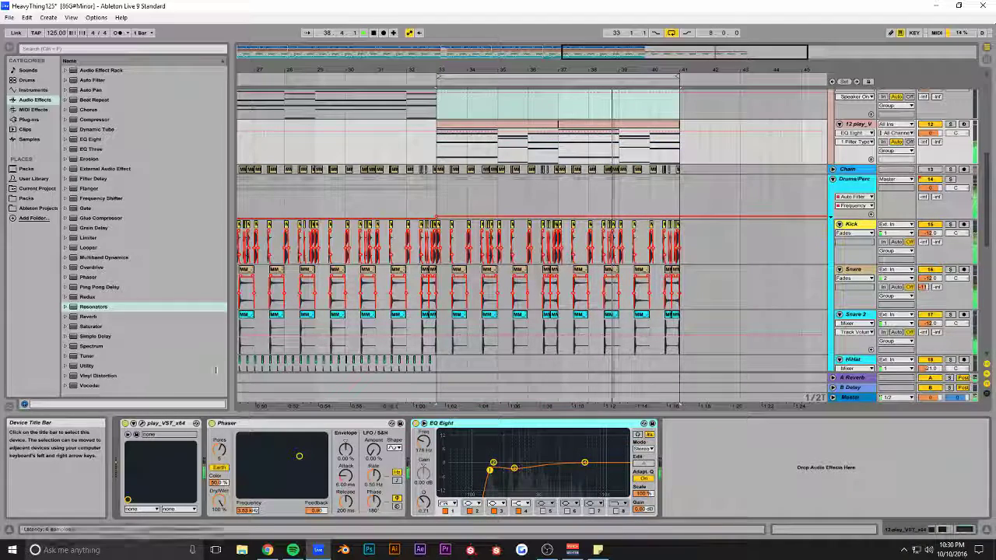
- Solo the choir and add Chorus and Glue Compressor before EQ Eight, with the threshold at about -36.5 dB and makeup at about 10.6 dB
{"action": "left_click", "coordinate": [950, 125]}
{"action": "key", "text": "space"}
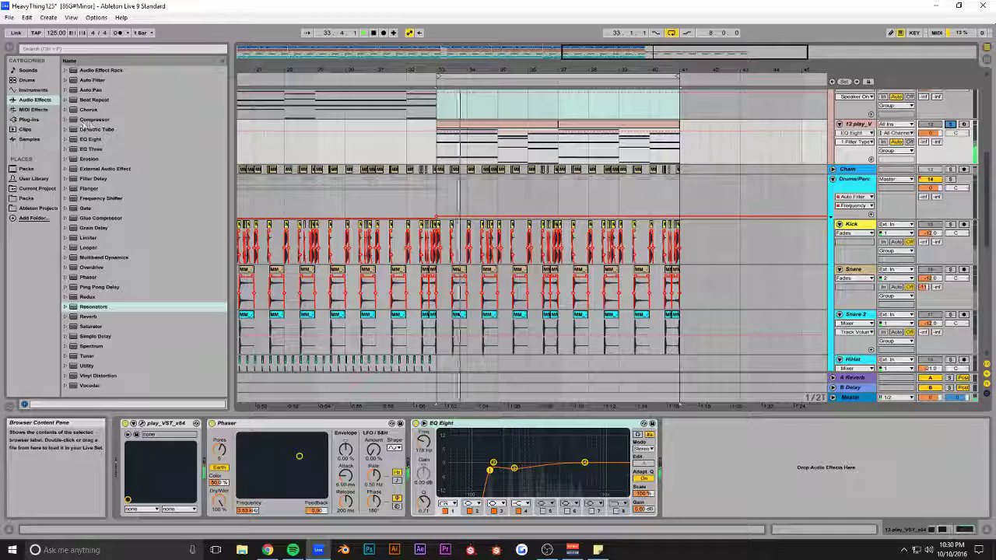
{"action": "left_click_drag", "start_coordinate": [90, 111], "coordinate": [414, 465]}
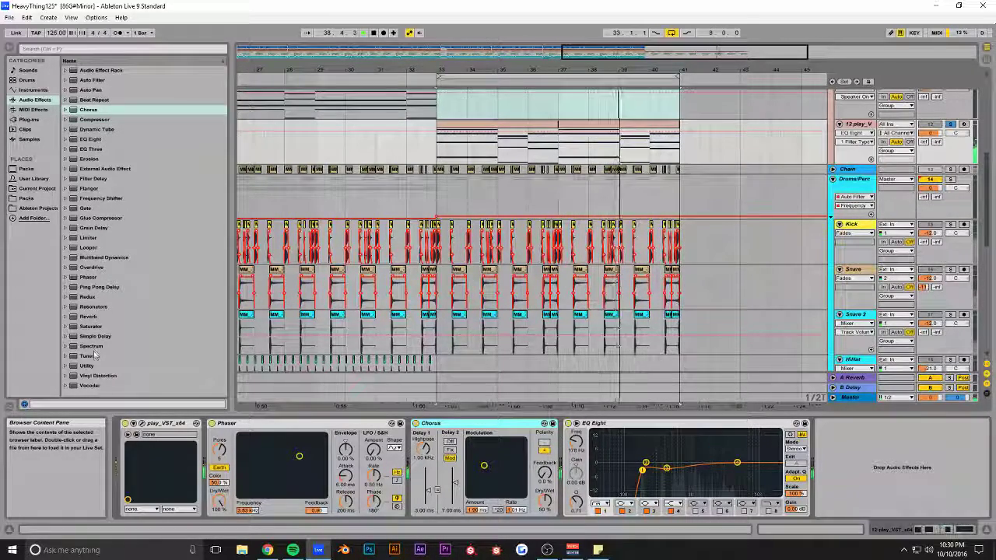
{"action": "double_click", "coordinate": [93, 220]}
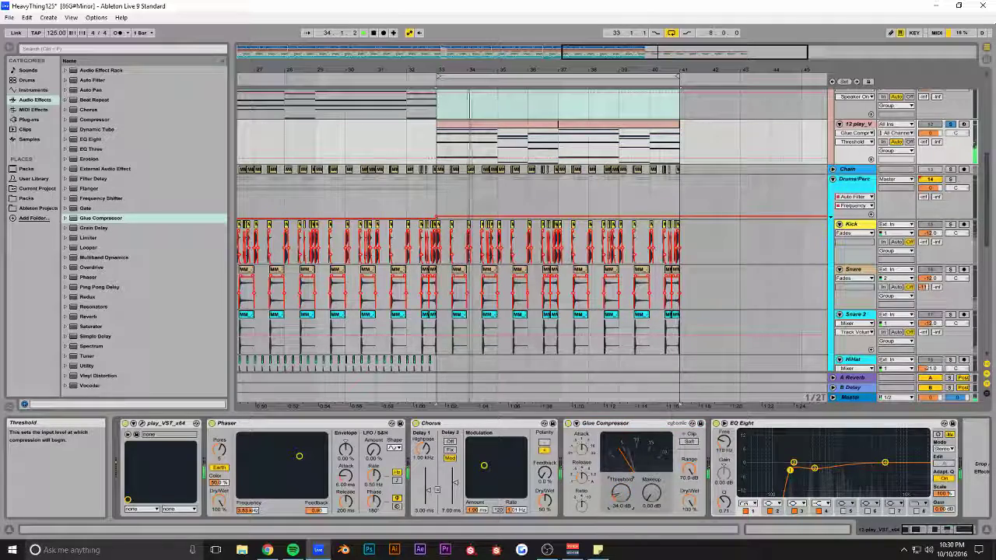
{"action": "left_click_drag", "start_coordinate": [651, 491], "coordinate": [651, 476]}
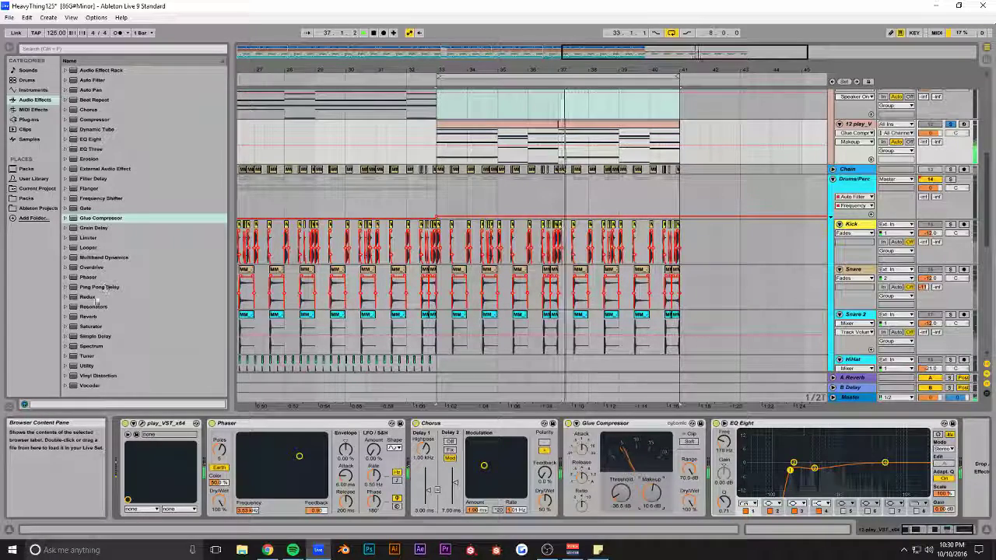
- Insert a Vocoder between Phaser and Chorus, raise its unvoiced level, and use a Pitch Tracking carrier with dry/wet at 60.5%
{"action": "left_click", "coordinate": [88, 386]}
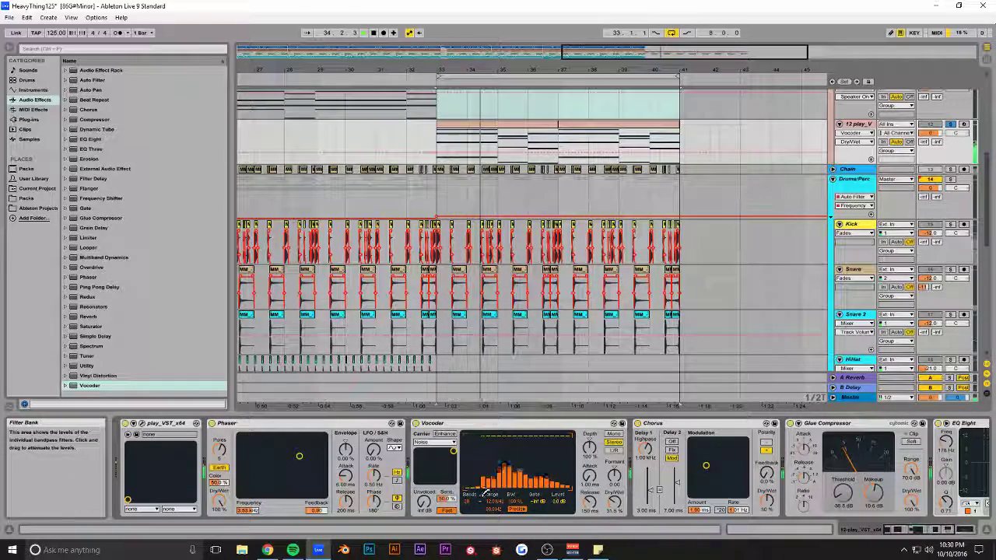
{"action": "left_click_drag", "start_coordinate": [423, 503], "coordinate": [423, 489]}
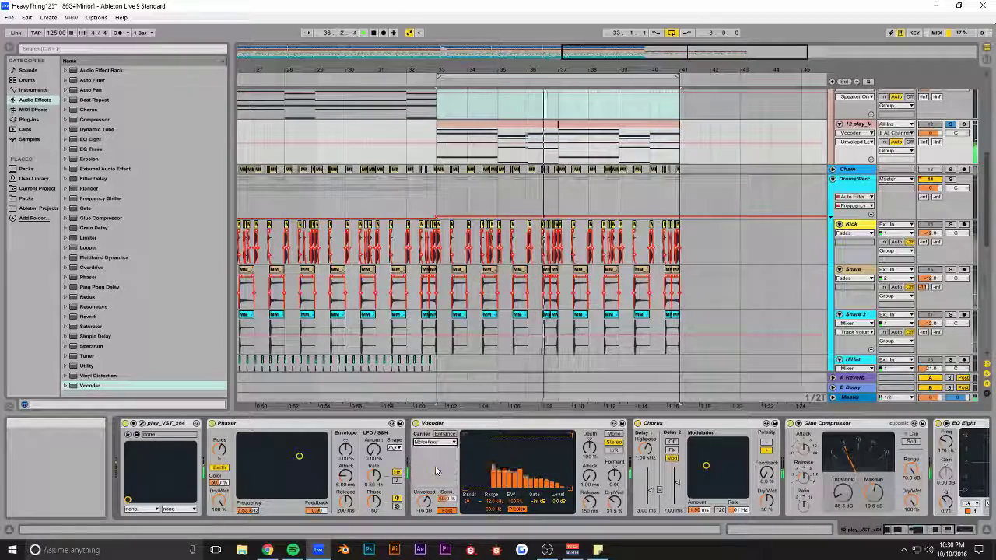
{"action": "left_click", "coordinate": [432, 473]}
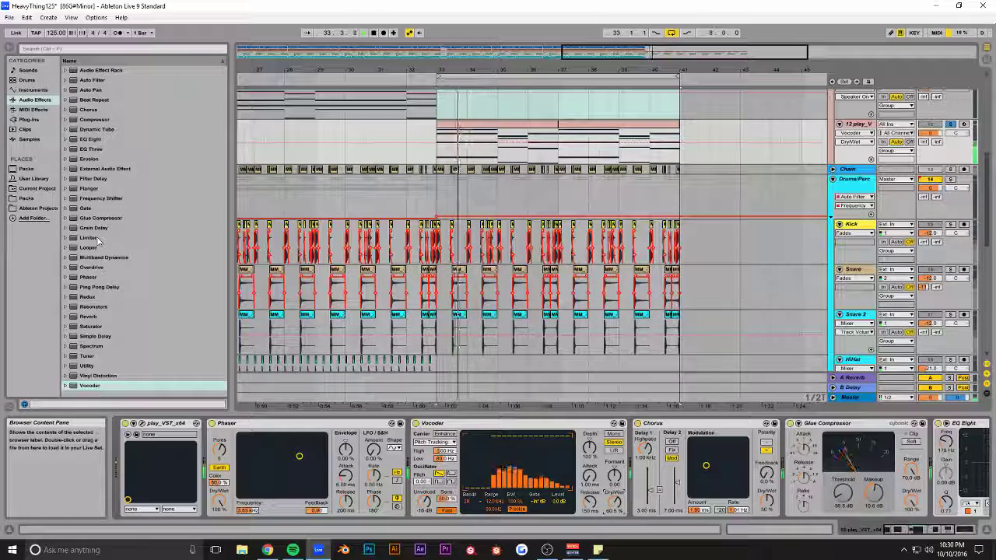
- Insert Redux between Vocoder and Chorus with soft downsampling of about 3.11, and unsolo the choir
{"action": "left_click", "coordinate": [86, 297]}
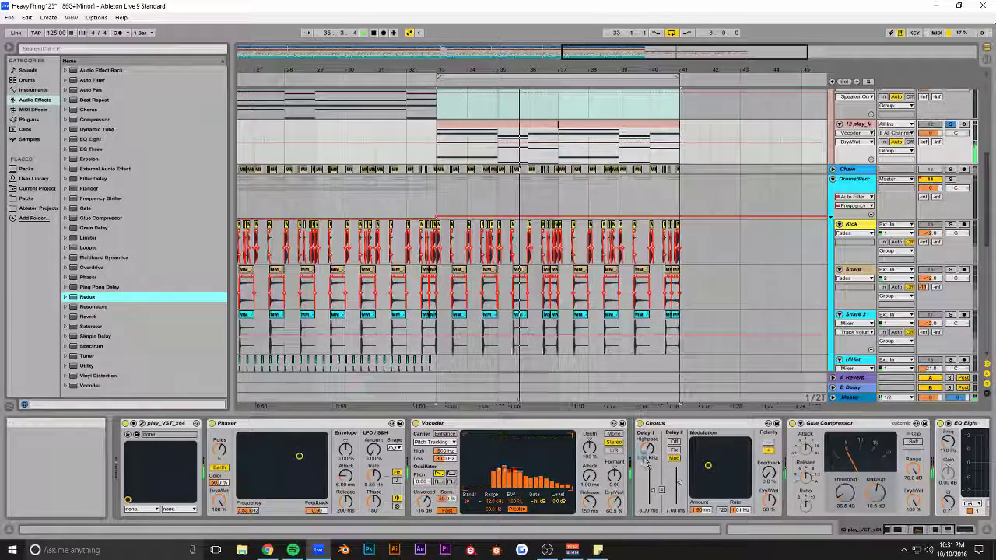
{"action": "left_click_drag", "start_coordinate": [646, 459], "coordinate": [644, 458]}
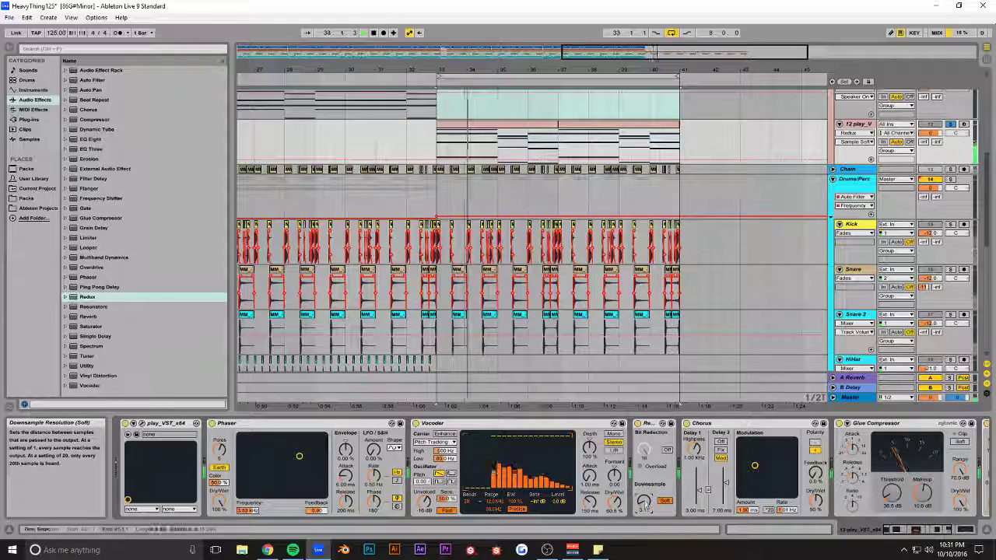
{"action": "scroll", "coordinate": [717, 224], "scroll_direction": "up", "scroll_amount": 1}
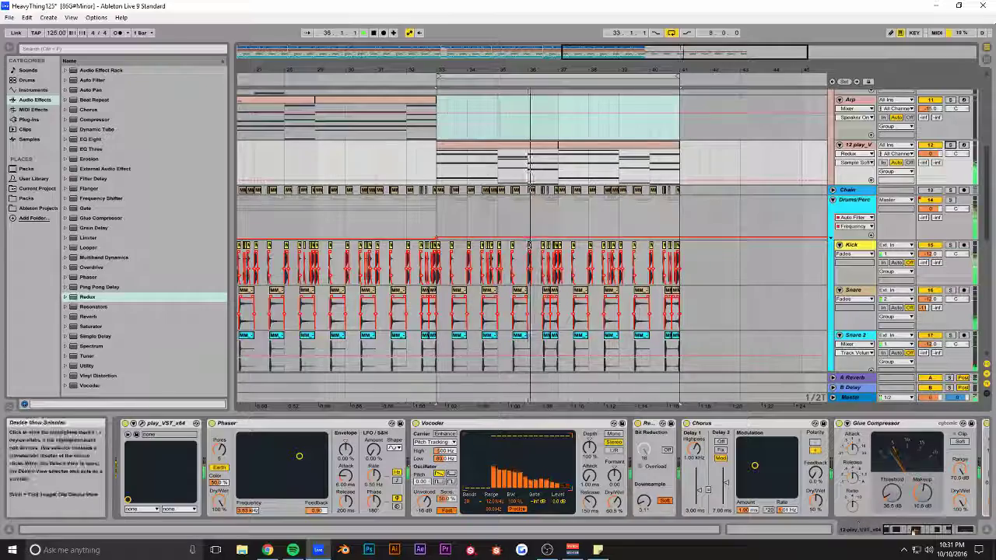
- Save the set and lower the low-cut frequency of the choir's EQ Eight to about 100 Hz
{"action": "left_click_drag", "start_coordinate": [912, 533], "coordinate": [943, 532]}
{"action": "key", "text": "ctrl+s"}
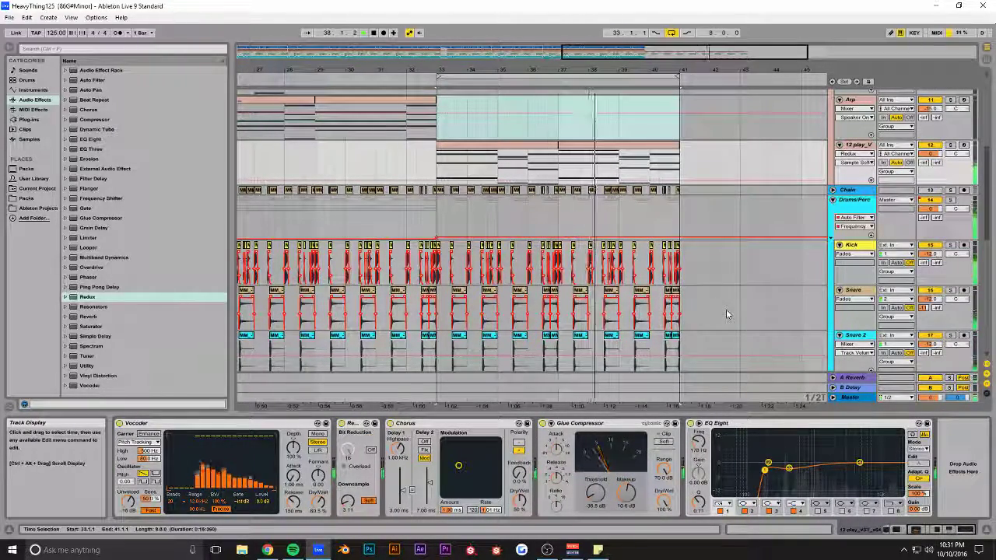
{"action": "left_click_drag", "start_coordinate": [699, 450], "coordinate": [699, 463]}
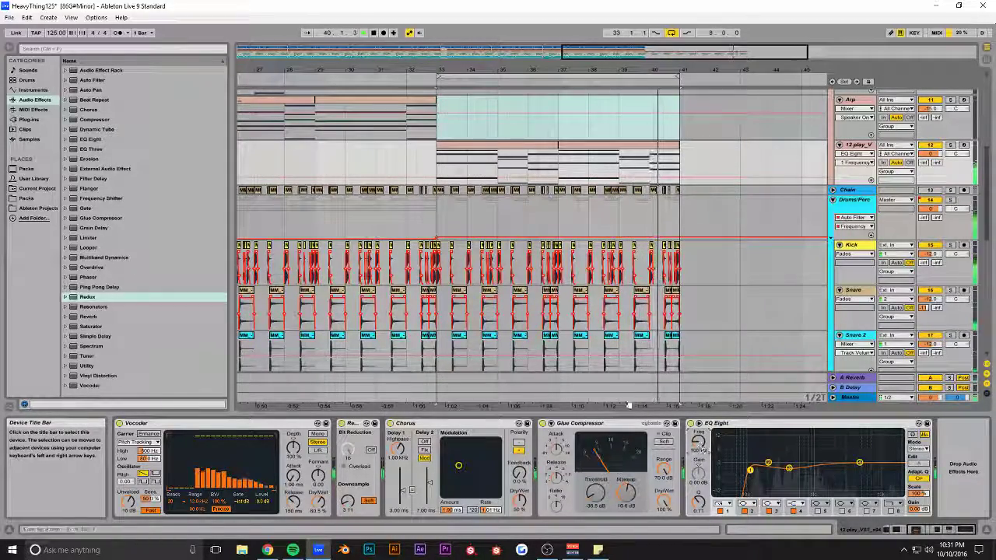
- Copy the choir chord clip at bar 33 onto the Arp track and duplicate it to bar 37
{"action": "scroll", "coordinate": [704, 244], "scroll_direction": "up", "scroll_amount": 3}
{"action": "key", "text": "space"}
{"action": "left_click", "coordinate": [483, 200]}
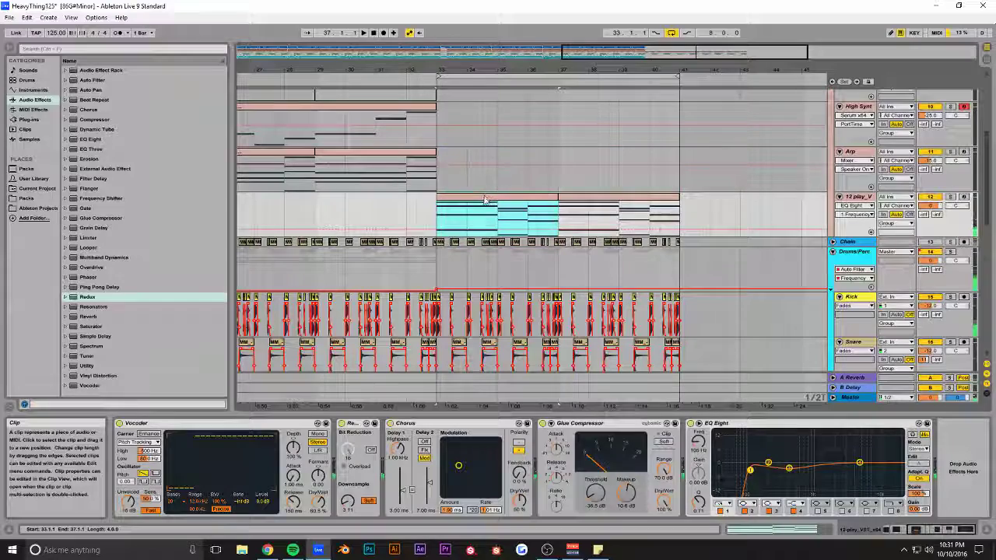
{"action": "left_click_drag", "start_coordinate": [482, 168], "coordinate": [481, 167]}
{"action": "key", "text": "ctrl+d"}
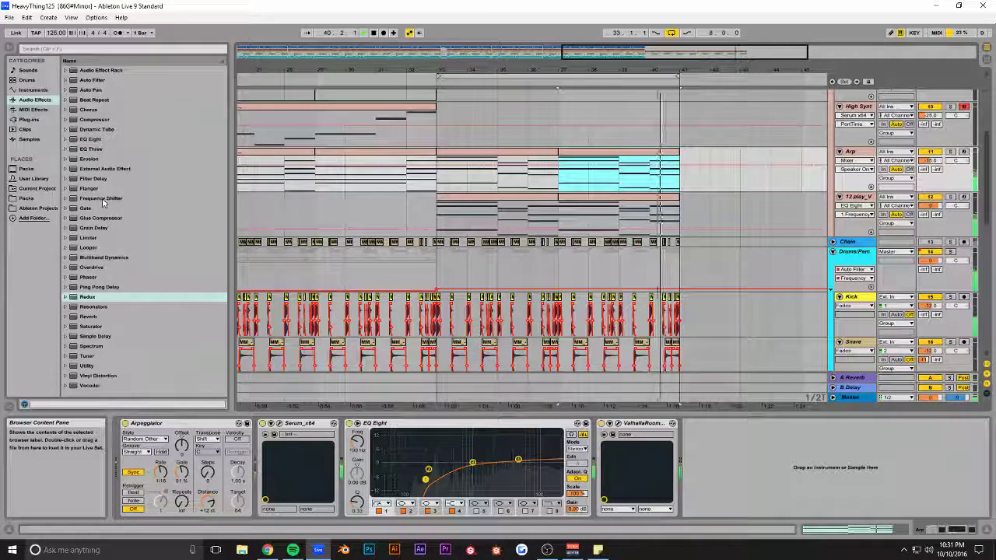
- Try a Frequency Shifter after the EQ Eight at the end of the choir track's effects
{"action": "left_click_drag", "start_coordinate": [108, 200], "coordinate": [471, 225]}
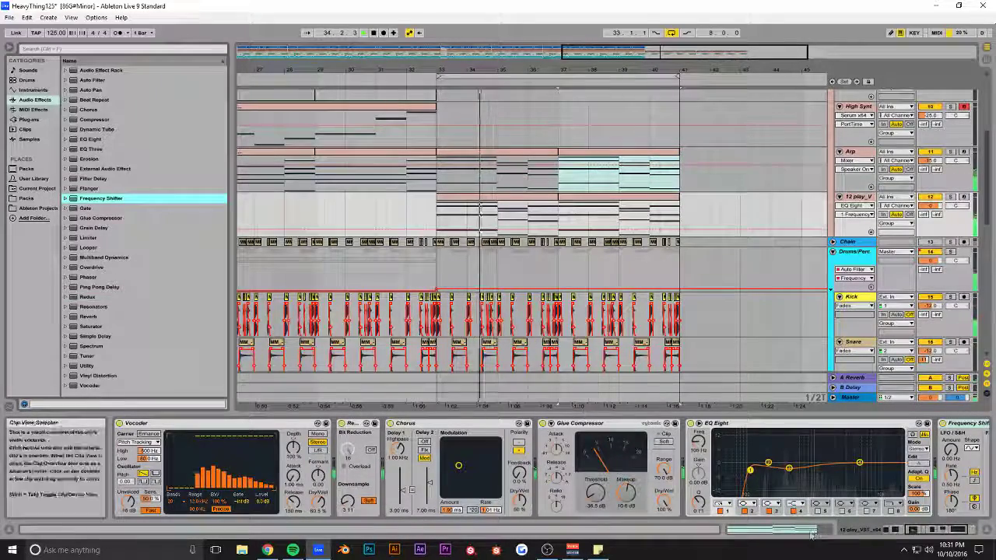
{"action": "mouse_move", "coordinate": [891, 452]}
{"action": "left_mouse_down"}
{"action": "mouse_move", "coordinate": [891, 416]}
{"action": "mouse_move", "coordinate": [890, 449]}
{"action": "left_mouse_up"}
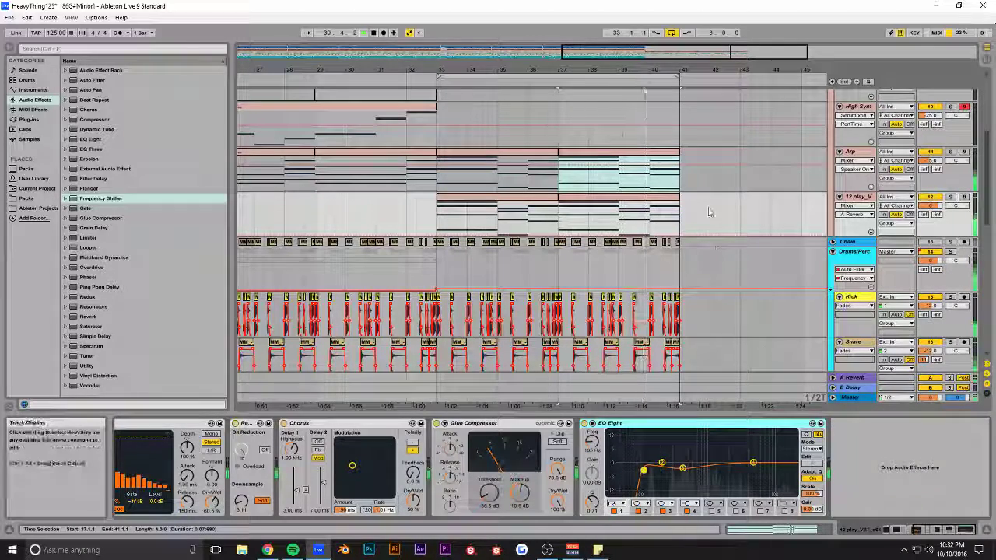
- Copy the Arp's opening chord clip onto the choir track at bar 1 and duplicate it up to bar 33
{"action": "left_click_drag", "start_coordinate": [599, 51], "coordinate": [557, 23]}
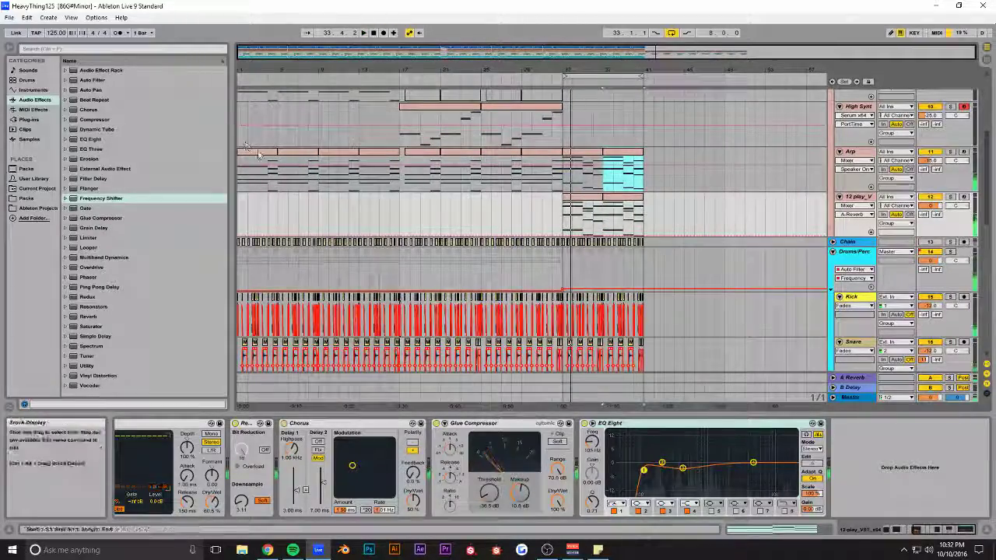
{"action": "left_click", "coordinate": [250, 154]}
{"action": "key", "text": "space"}
{"action": "left_click_drag", "start_coordinate": [250, 212], "coordinate": [251, 212]}
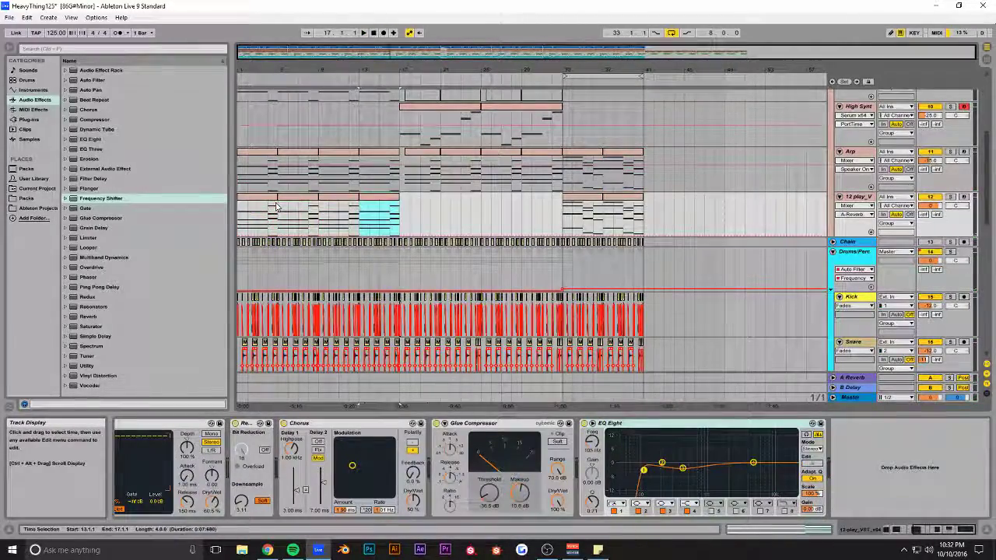
{"action": "key", "text": "ctrl+d"}
- Play the song from bar 1, briefly soloing the choir to check its new chords against the other synth tracks
{"action": "left_click", "coordinate": [240, 129]}
{"action": "key", "text": "space"}
{"action": "left_click", "coordinate": [950, 198]}
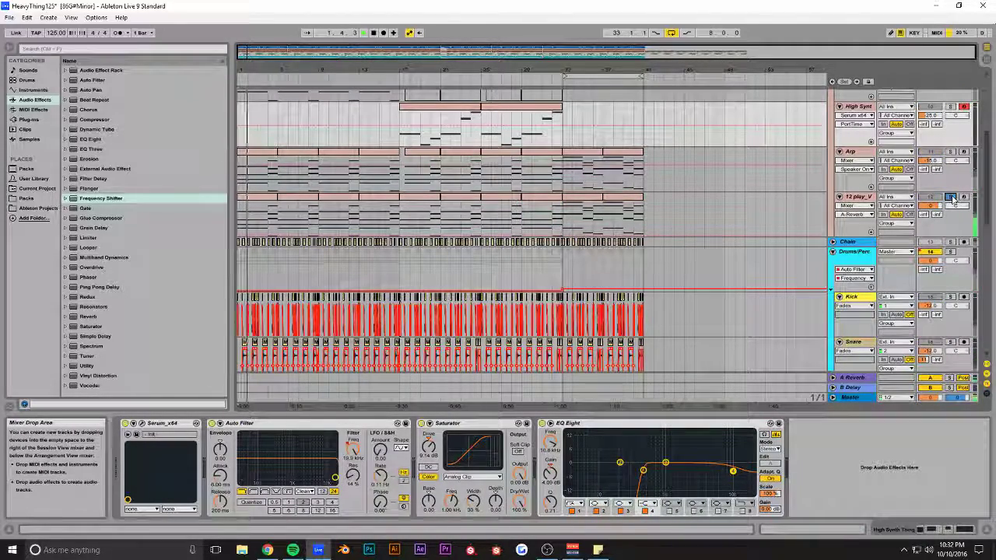
{"action": "left_click", "coordinate": [949, 197]}
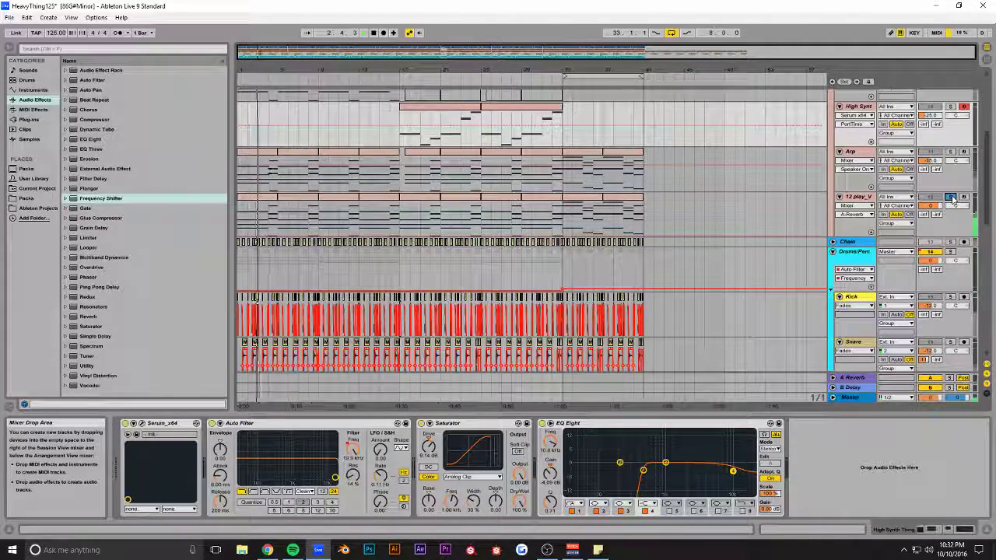
{"action": "scroll", "coordinate": [679, 230], "scroll_direction": "up", "scroll_amount": 2}
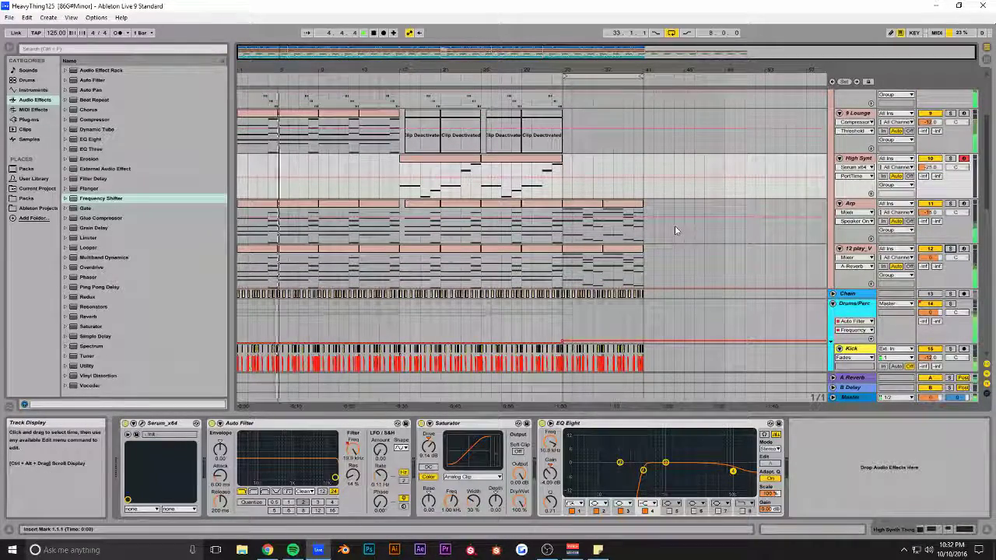
{"action": "key", "text": "alt+Tab"}
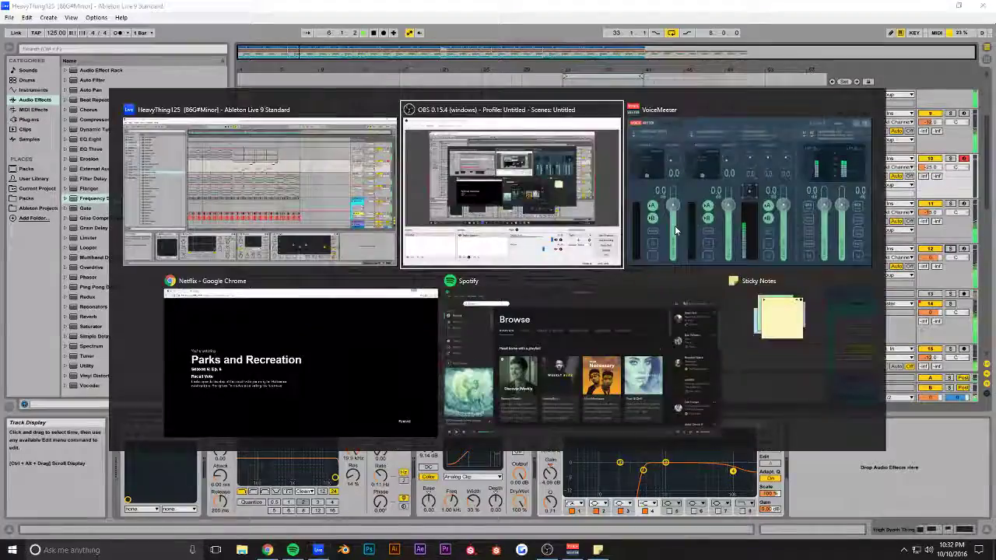
{"action": "key", "text": "alt+Tab"}
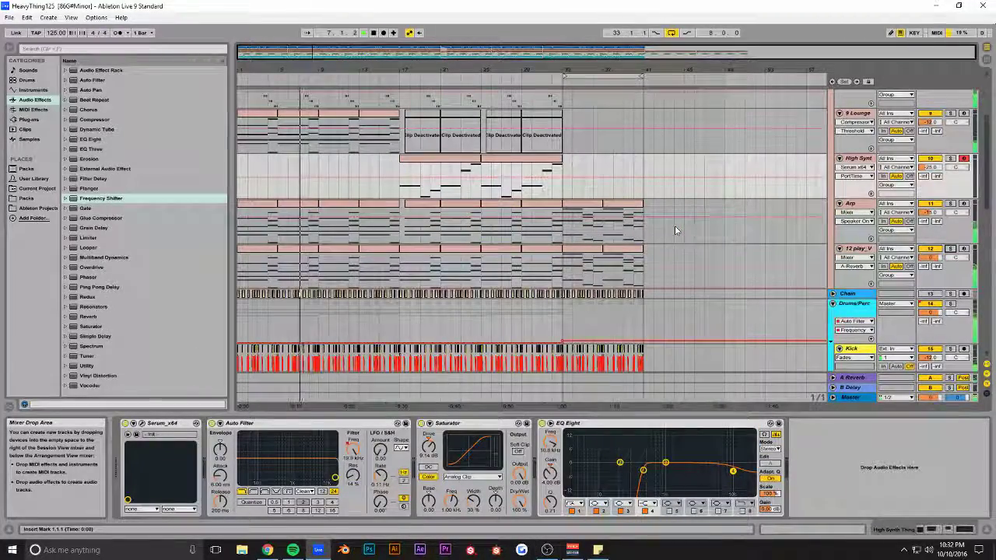
{"action": "scroll", "coordinate": [675, 226], "scroll_direction": "up", "scroll_amount": 1}
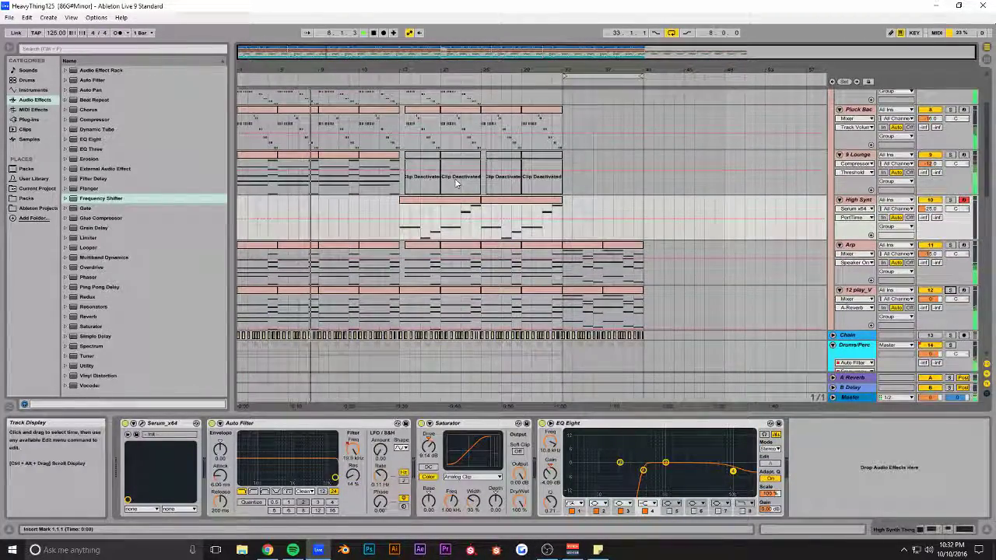
- Turn off the arrangement loop and play from bar 31 through the transition into the bar 33 section
{"action": "left_click_drag", "start_coordinate": [502, 59], "coordinate": [589, 59]}
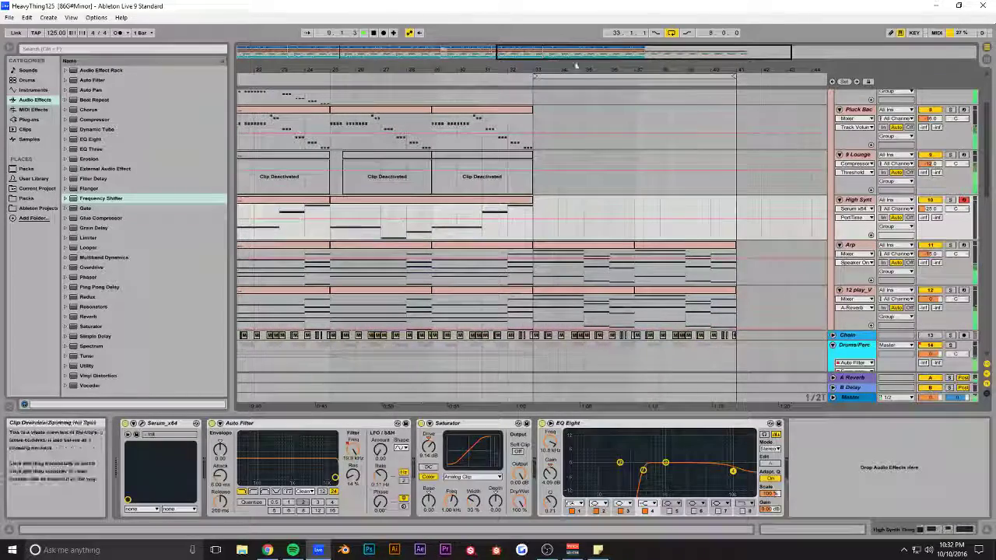
{"action": "left_click", "coordinate": [484, 102]}
{"action": "key", "text": "space"}
{"action": "key", "text": "space"}
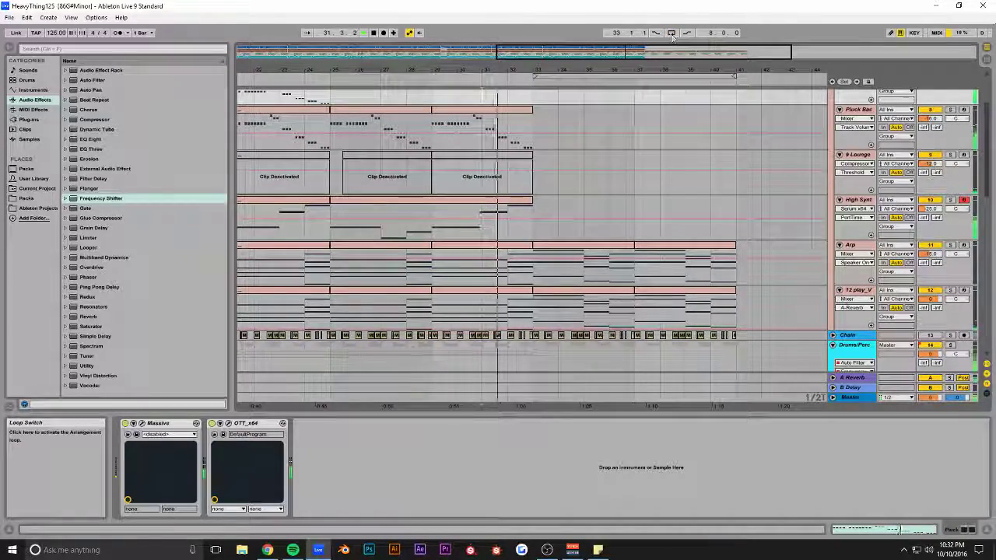
{"action": "left_click_drag", "start_coordinate": [639, 69], "coordinate": [587, 53]}
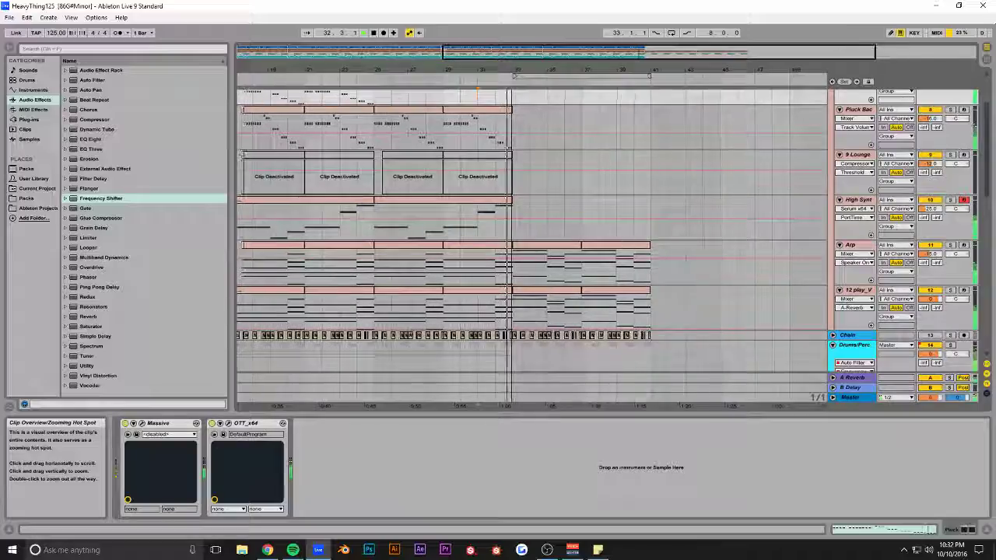
{"action": "scroll", "coordinate": [591, 163], "scroll_direction": "down", "scroll_amount": 3}
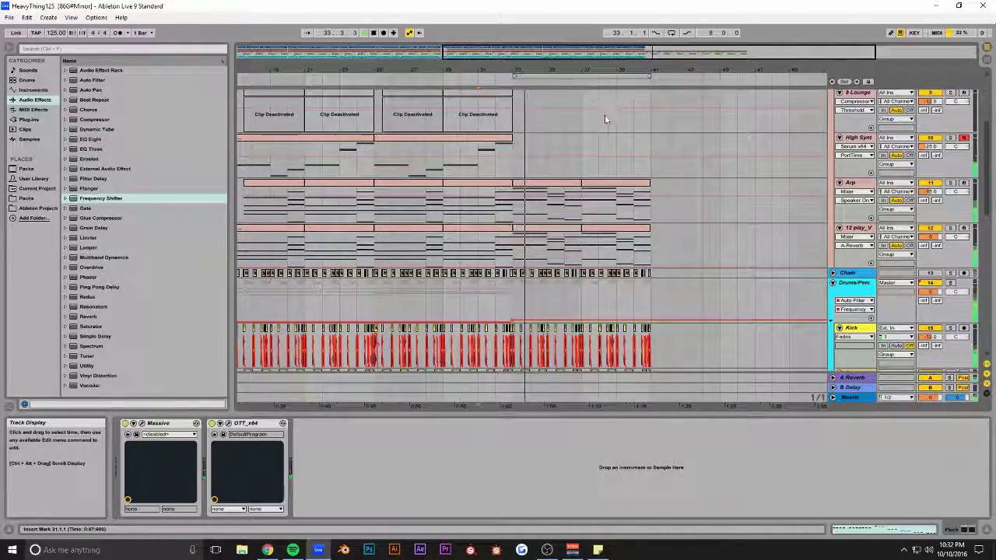
{"action": "left_click_drag", "start_coordinate": [560, 55], "coordinate": [778, 47]}
{"action": "scroll", "coordinate": [747, 277], "scroll_direction": "up", "scroll_amount": 3}
{"action": "left_click_drag", "start_coordinate": [662, 71], "coordinate": [572, 48]}
{"action": "scroll", "coordinate": [539, 180], "scroll_direction": "up", "scroll_amount": 2}
{"action": "scroll", "coordinate": [536, 187], "scroll_direction": "down", "scroll_amount": 2}
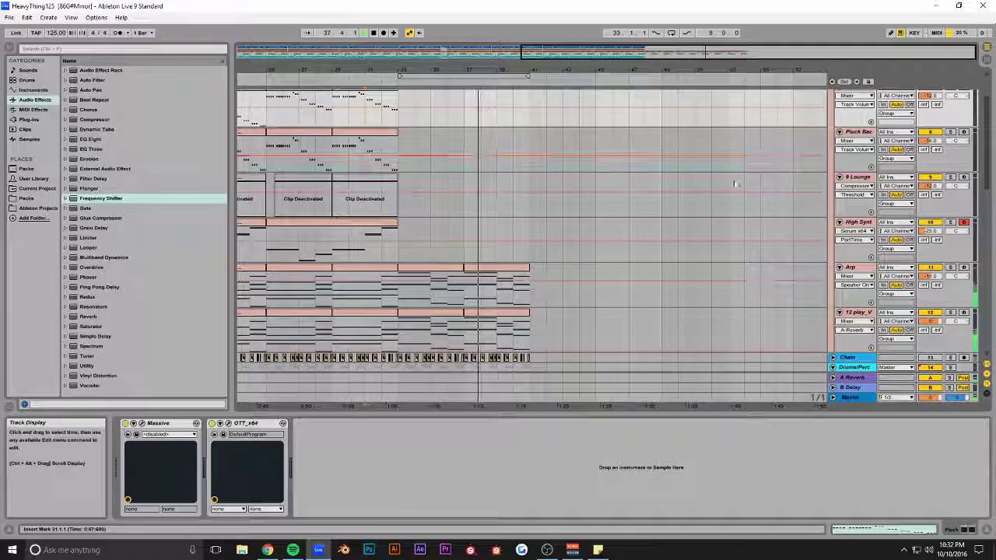
- Copy the Arp chord clip at bar 33 to the same bar of the Bass track and play it back soloed
{"action": "scroll", "coordinate": [433, 305], "scroll_direction": "up", "scroll_amount": 1}
{"action": "scroll", "coordinate": [433, 306], "scroll_direction": "up", "scroll_amount": 1}
{"action": "left_click", "coordinate": [431, 346]}
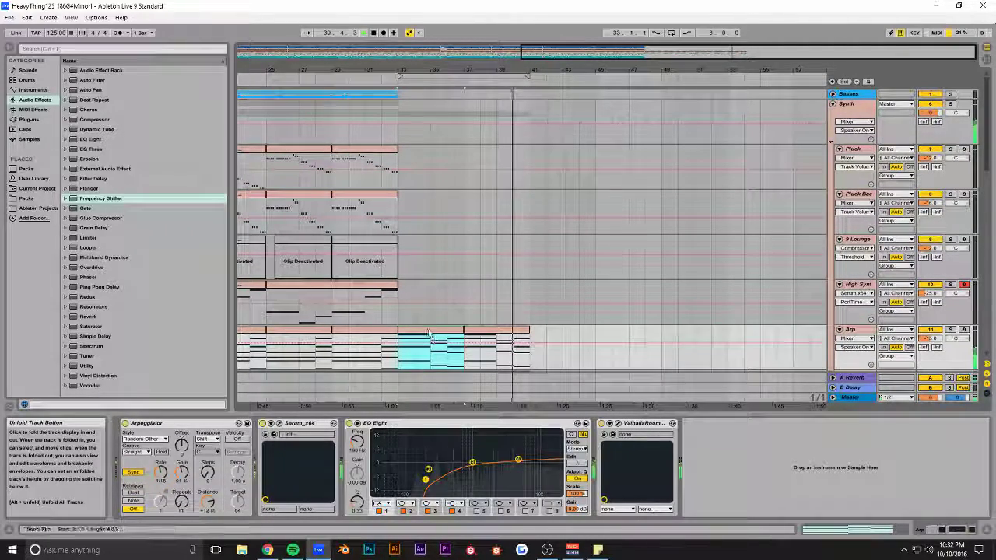
{"action": "left_click", "coordinate": [832, 95]}
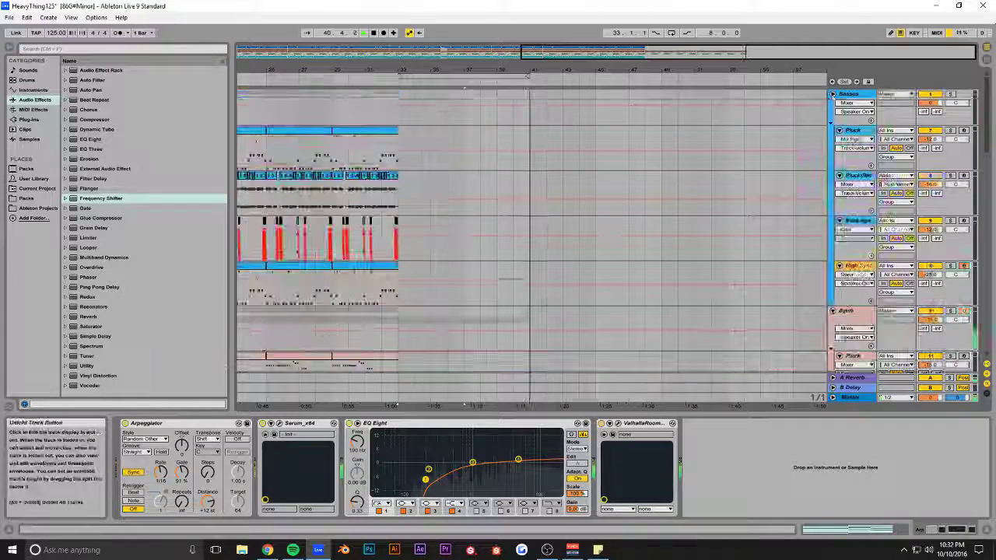
{"action": "key", "text": "space"}
{"action": "left_click", "coordinate": [404, 151]}
{"action": "key", "text": "ctrl+v"}
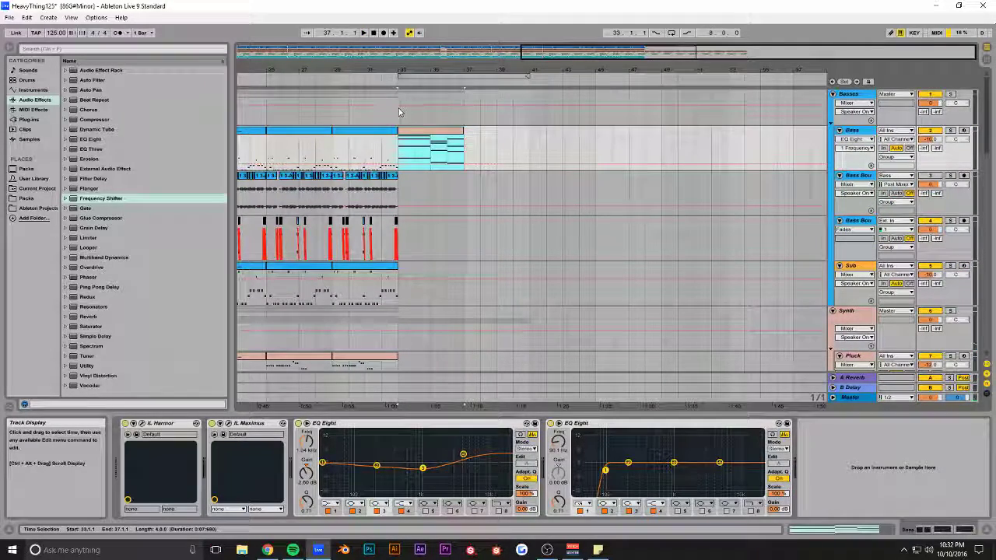
{"action": "left_click", "coordinate": [401, 111]}
{"action": "key", "text": "space"}
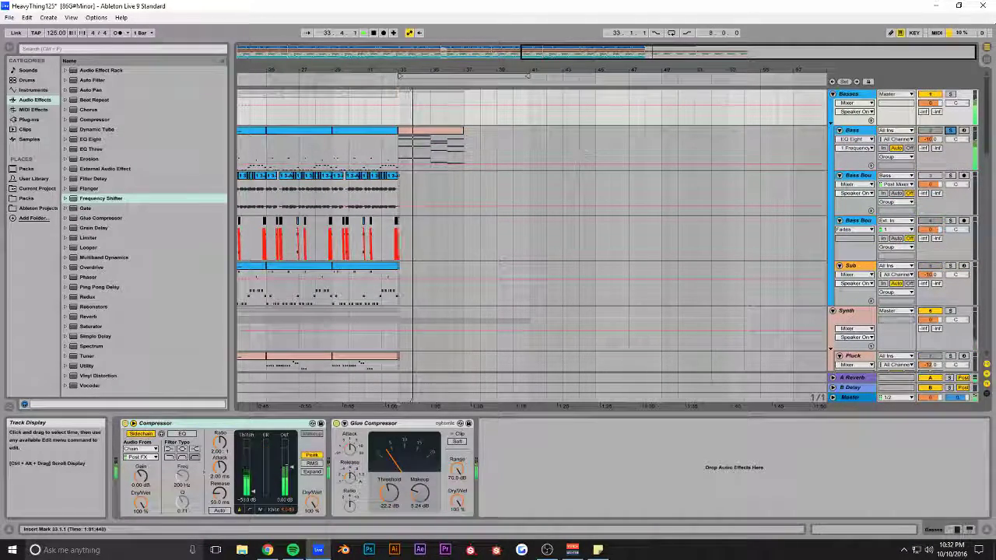
- Delete the upper chord notes in the Bass clip at bar 33 and transpose the remaining line down to F#1, D1 and C#1
{"action": "left_click", "coordinate": [439, 136]}
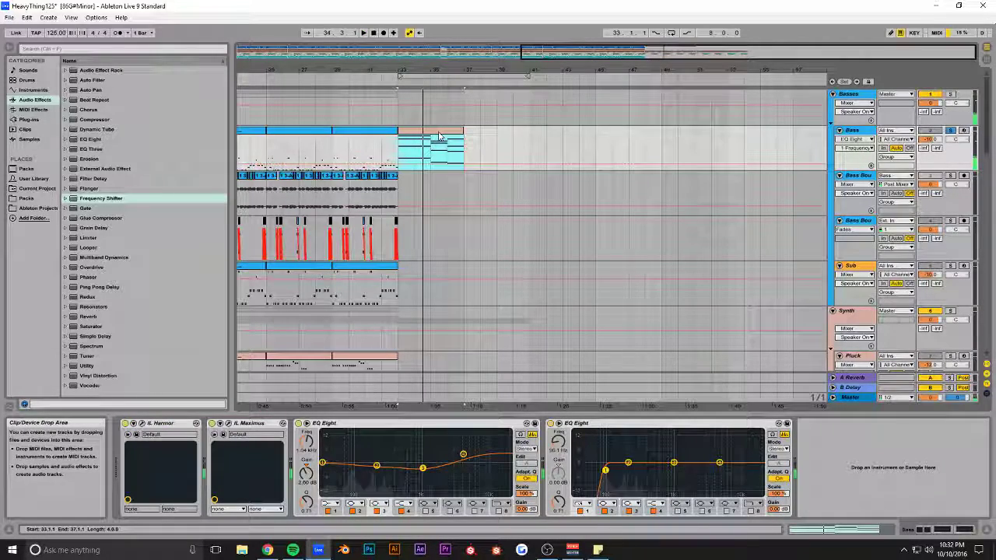
{"action": "double_click", "coordinate": [437, 131]}
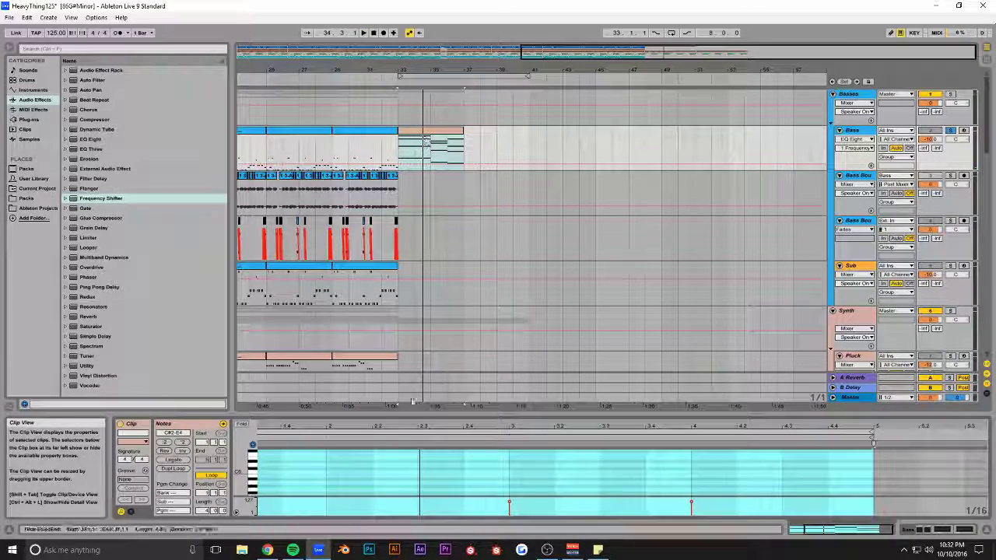
{"action": "left_click_drag", "start_coordinate": [446, 414], "coordinate": [444, 154]}
{"action": "left_click_drag", "start_coordinate": [794, 280], "coordinate": [345, 358]}
{"action": "key", "text": "Delete"}
{"action": "left_click_drag", "start_coordinate": [793, 528], "coordinate": [794, 515]}
{"action": "left_click_drag", "start_coordinate": [866, 312], "coordinate": [417, 434]}
{"action": "key", "text": "shift+Down"}
{"action": "key", "text": "space"}
{"action": "scroll", "coordinate": [545, 389], "scroll_direction": "down", "scroll_amount": 3}
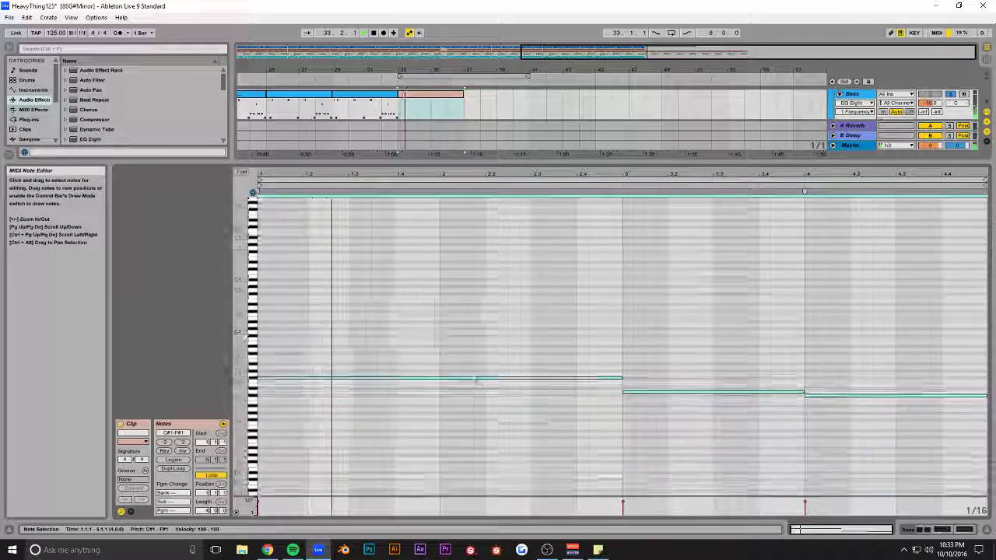
- Break the long F#1 note into two eighth notes and two very short hits, and try repeating the pattern every two beats
{"action": "left_click", "coordinate": [644, 339]}
{"action": "left_click_drag", "start_coordinate": [622, 345], "coordinate": [260, 359]}
{"action": "key", "text": "ctrl+d"}
{"action": "key", "text": "ctrl+d"}
{"action": "key", "text": "ctrl+d"}
{"action": "key", "text": "ctrl+z"}
{"action": "key", "text": "ctrl+z"}
{"action": "key", "text": "ctrl+z"}
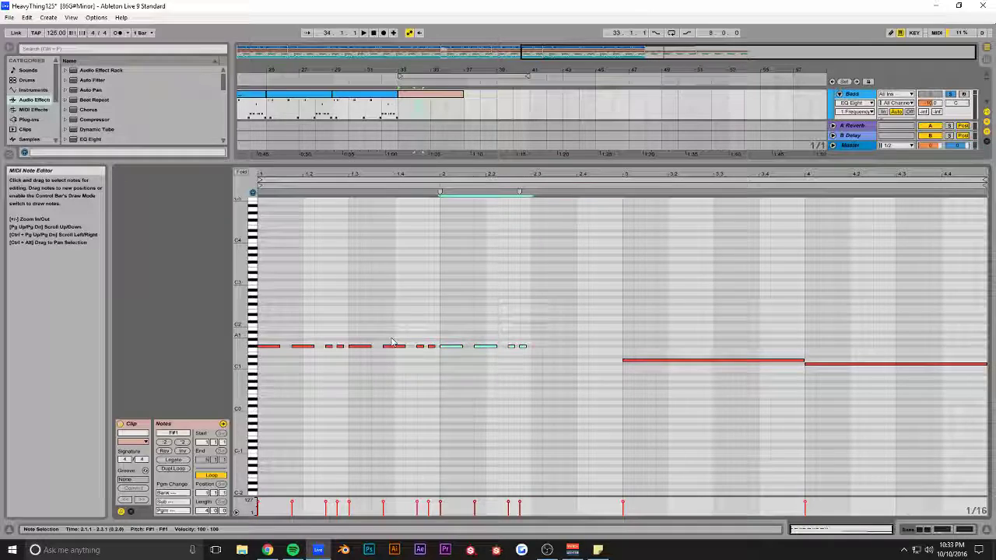
- Keep only the first F#1 group, duplicate its three-beat pattern twice across the clip's first two bars, and save the set
{"action": "left_click_drag", "start_coordinate": [391, 334], "coordinate": [272, 350]}
{"action": "key", "text": "ctrl+f"}
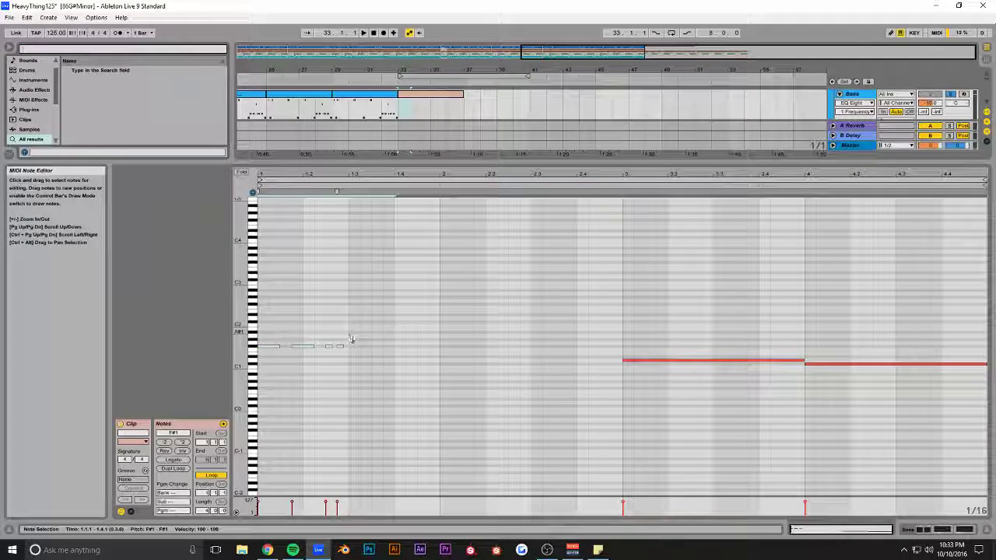
{"action": "left_click_drag", "start_coordinate": [395, 335], "coordinate": [258, 361]}
{"action": "key", "text": "ctrl+d"}
{"action": "key", "text": "ctrl+d"}
{"action": "key", "text": "space"}
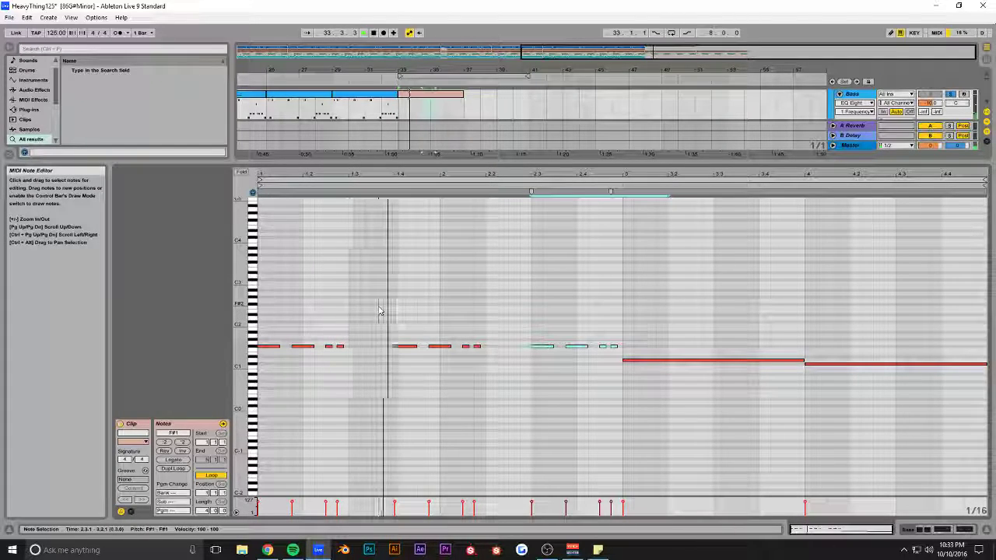
{"action": "key", "text": "ctrl+s"}
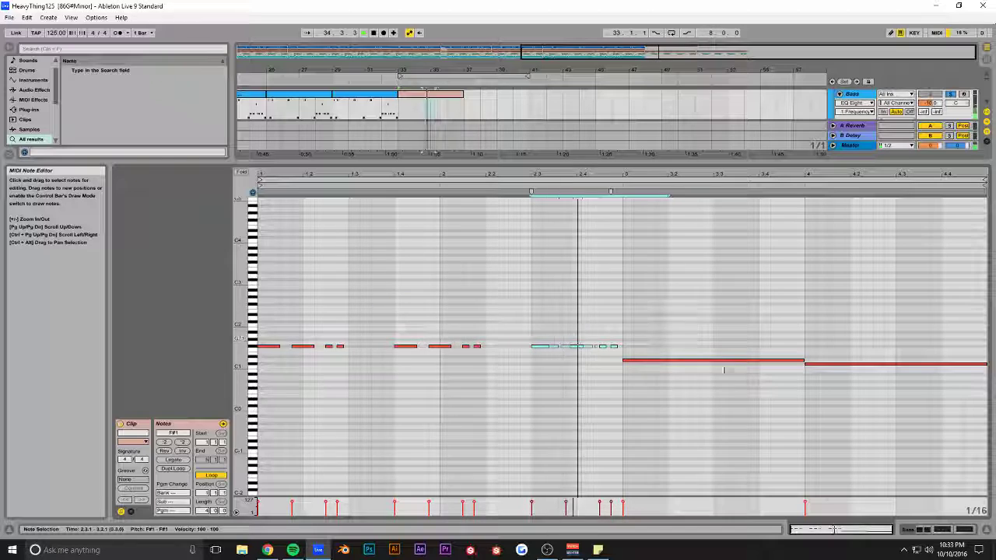
- Shorten the bar 3 D1 note to an eighth, copy it to D2 at 3.1.3, and place a very short D2 at 3.2.3
{"action": "left_click", "coordinate": [767, 360]}
{"action": "left_click_drag", "start_coordinate": [766, 360], "coordinate": [651, 359]}
{"action": "key", "text": "ctrl+d"}
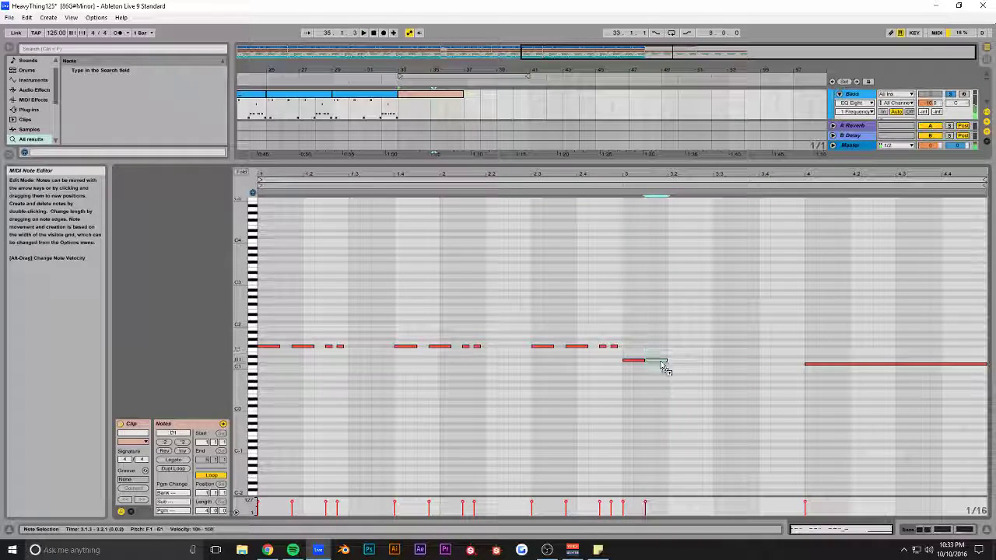
{"action": "key", "text": "ctrl+d"}
{"action": "mouse_move", "coordinate": [681, 319]}
{"action": "left_mouse_down"}
{"action": "mouse_move", "coordinate": [701, 323]}
{"action": "mouse_move", "coordinate": [693, 321]}
{"action": "left_mouse_up"}
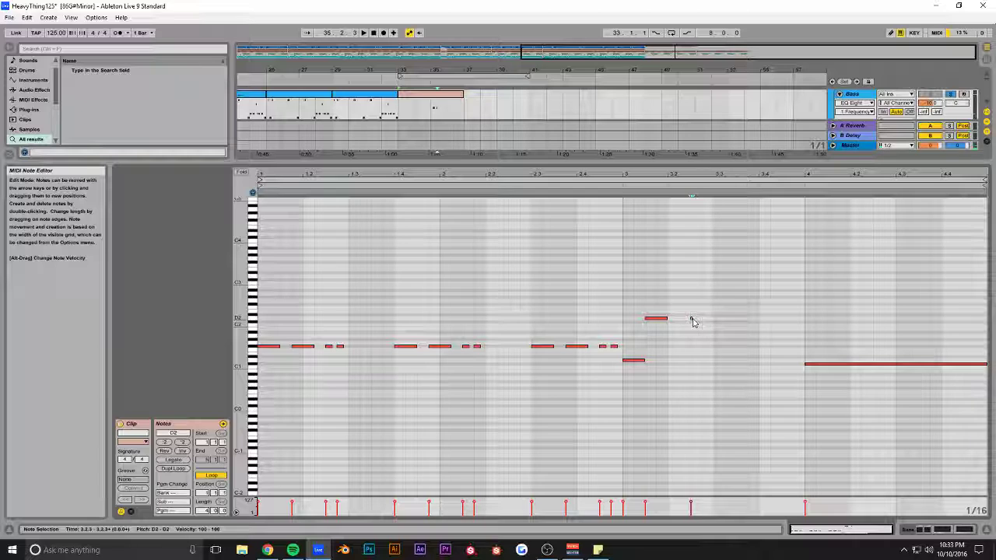
- Try a rapid roll of very short D2 notes from 3.2.3 and play it back
{"action": "key", "text": "ctrl+d"}
{"action": "key", "text": "ctrl+d"}
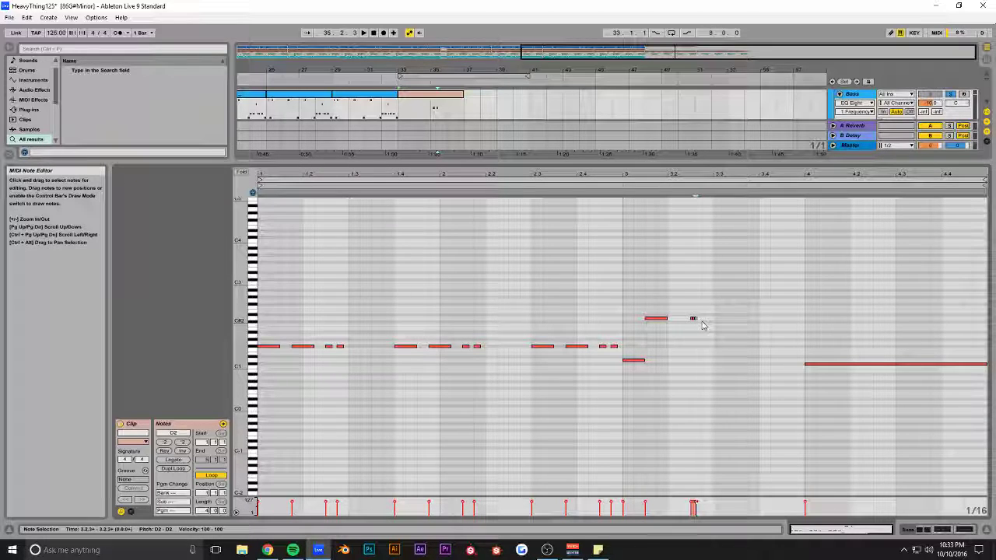
{"action": "left_click", "coordinate": [692, 311]}
{"action": "key", "text": "space"}
{"action": "key", "text": "space"}
{"action": "left_click", "coordinate": [615, 304]}
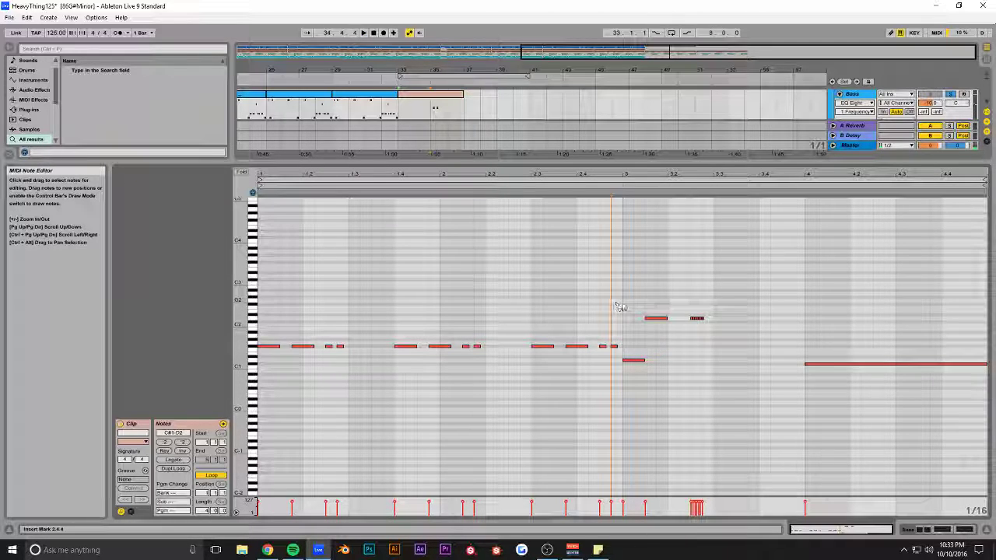
{"action": "key", "text": "space"}
{"action": "mouse_move", "coordinate": [711, 311]}
{"action": "left_mouse_down"}
{"action": "mouse_move", "coordinate": [688, 333]}
{"action": "mouse_move", "coordinate": [711, 321]}
{"action": "mouse_move", "coordinate": [693, 321]}
{"action": "left_mouse_up"}
- Place two short D2 notes a sixteenth apart at 3.2.3 and 3.2.4, and play the clip from bar 3
{"action": "double_click", "coordinate": [690, 319]}
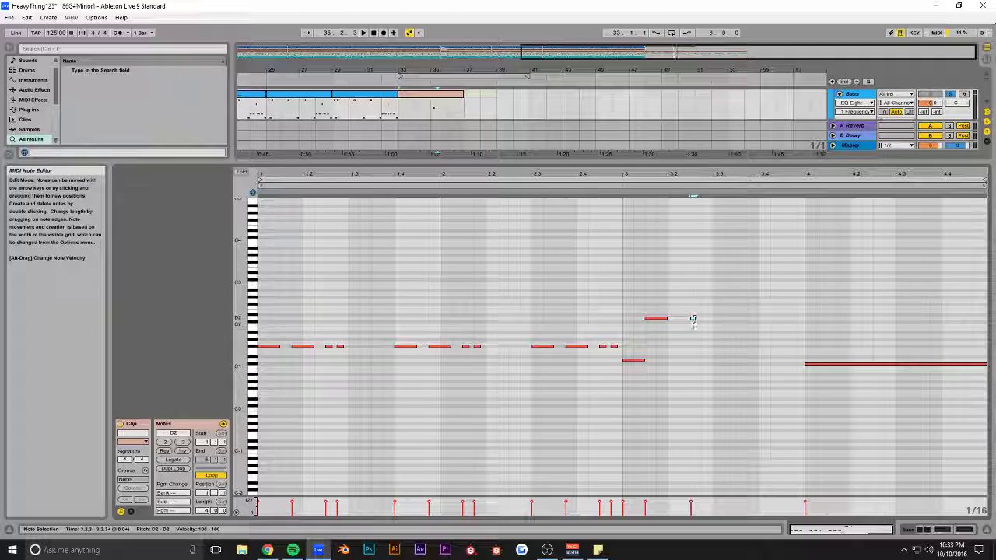
{"action": "left_click", "coordinate": [623, 303]}
{"action": "key", "text": "space"}
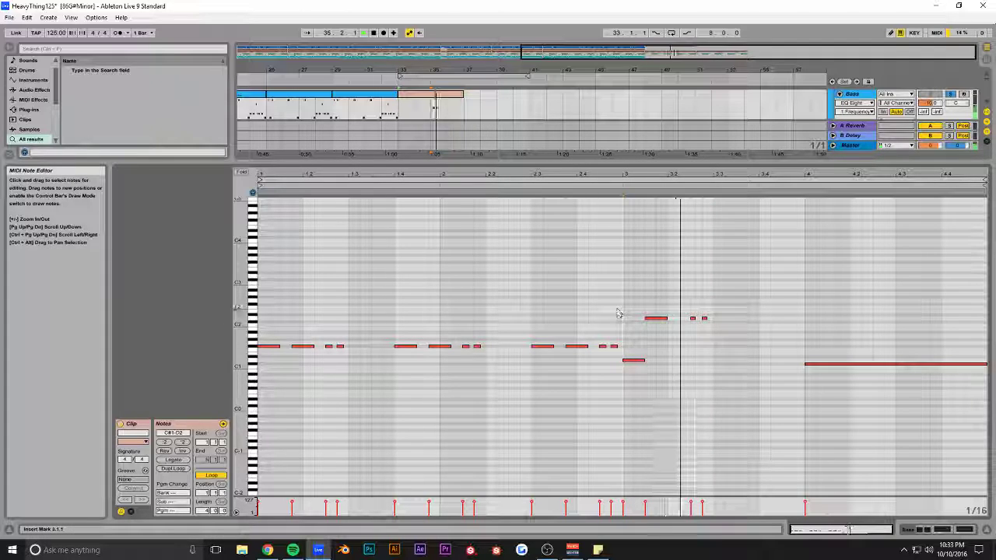
{"action": "key", "text": "space"}
- Add an eighth-long D1 note at 3.3.1 and a lower A0 note at 3.4.1, and play the bass line
{"action": "double_click", "coordinate": [717, 358]}
{"action": "left_click_drag", "start_coordinate": [769, 362], "coordinate": [770, 373]}
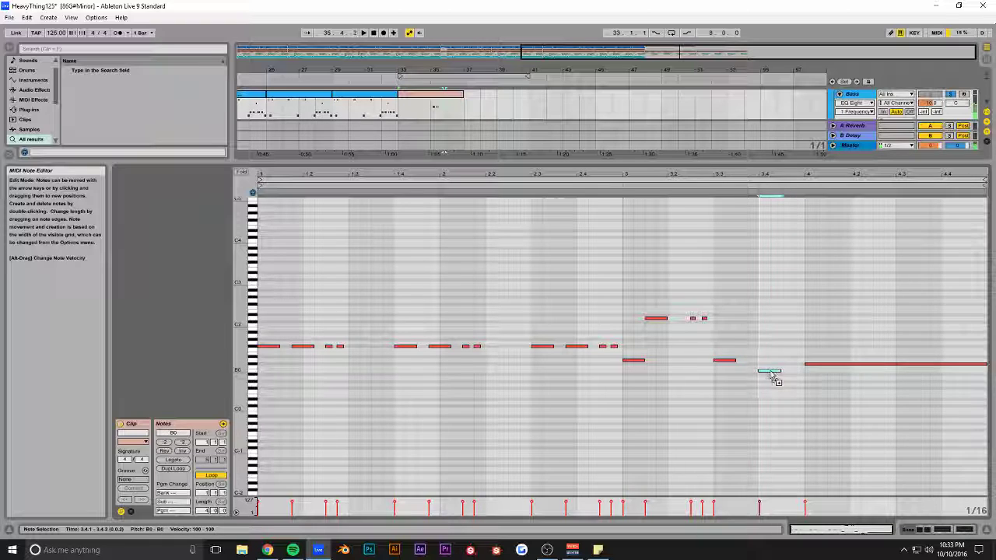
{"action": "key", "text": "space"}
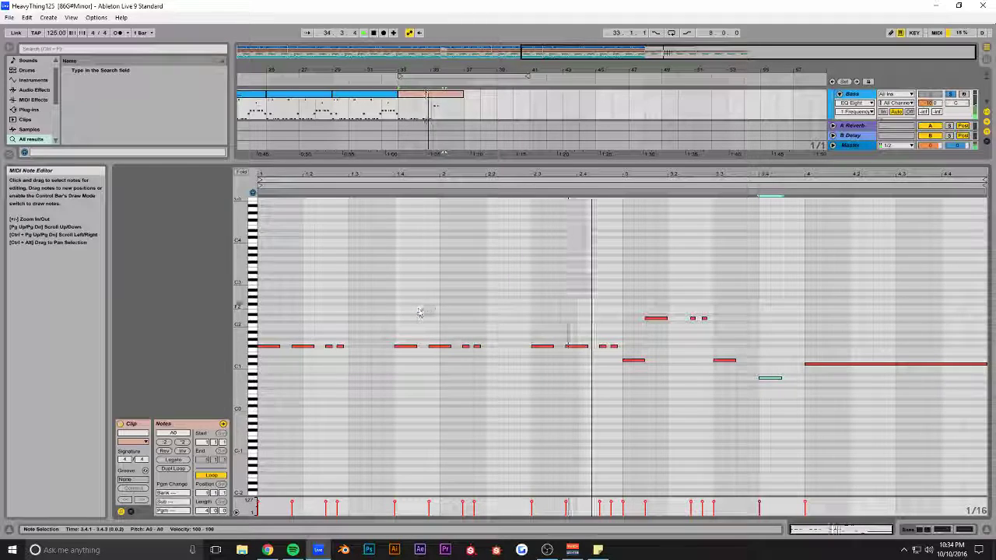
- Move the low note at 3.4.1 up to D1 on the finer 1/32 grid
{"action": "left_click_drag", "start_coordinate": [862, 531], "coordinate": [863, 550]}
{"action": "left_click_drag", "start_coordinate": [611, 379], "coordinate": [612, 362]}
{"action": "left_click", "coordinate": [612, 378]}
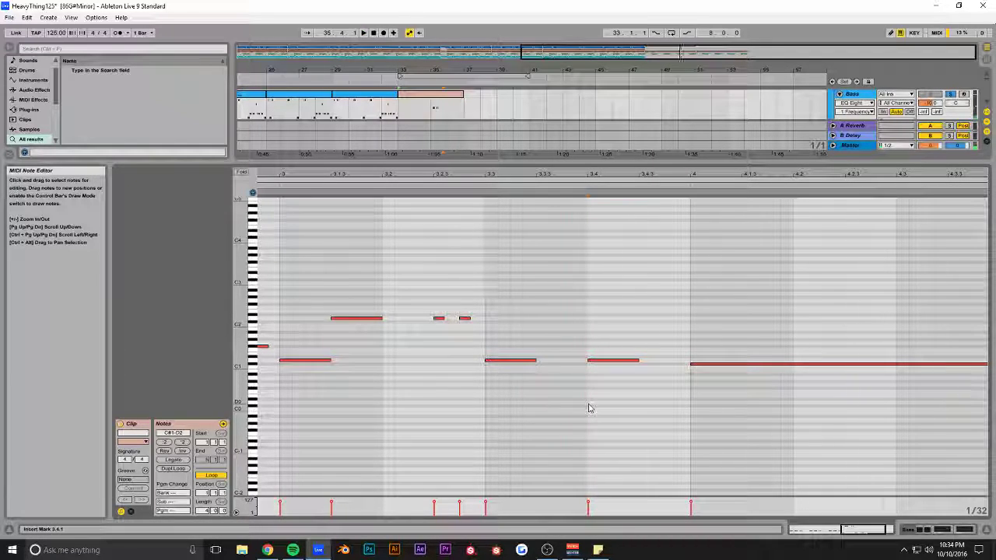
- Shorten the C#1 note at 4.1.1 to an eighth, copy it to 4.1.4 and repeat the rhythm through the rest of bar 4
{"action": "left_click", "coordinate": [700, 365]}
{"action": "left_click_drag", "start_coordinate": [861, 530], "coordinate": [860, 522]}
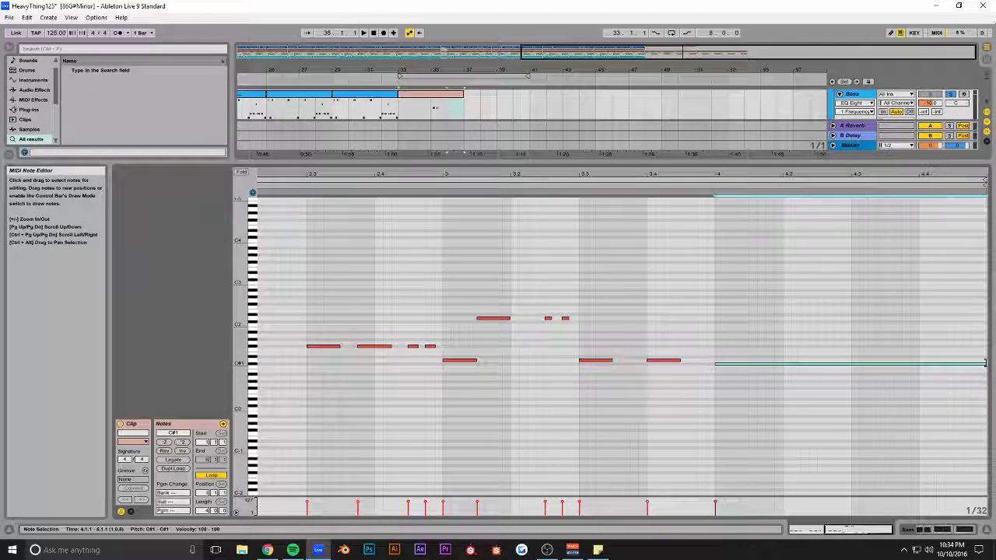
{"action": "left_click_drag", "start_coordinate": [734, 370], "coordinate": [775, 369]}
{"action": "left_click", "coordinate": [731, 365]}
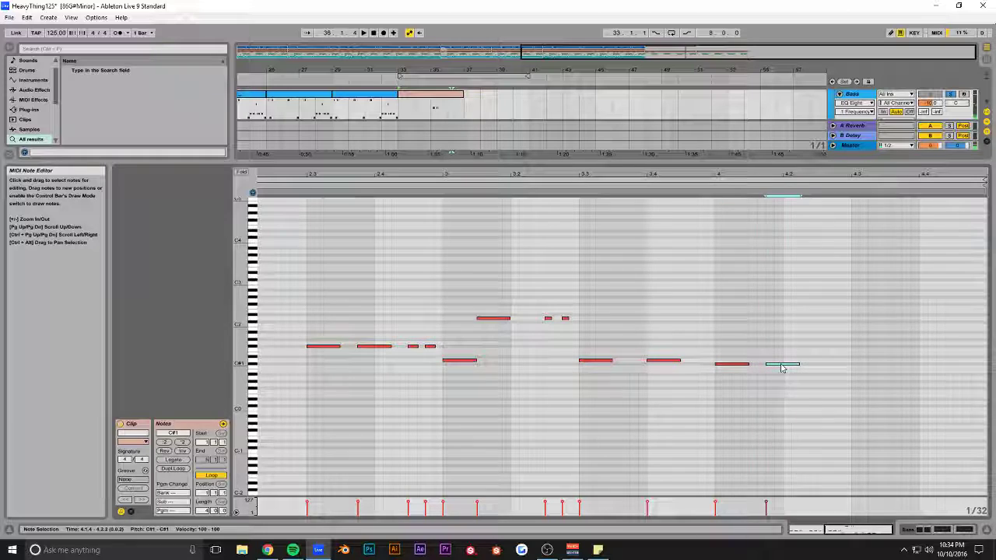
{"action": "left_click_drag", "start_coordinate": [711, 382], "coordinate": [711, 382]}
{"action": "key", "text": "ctrl+d"}
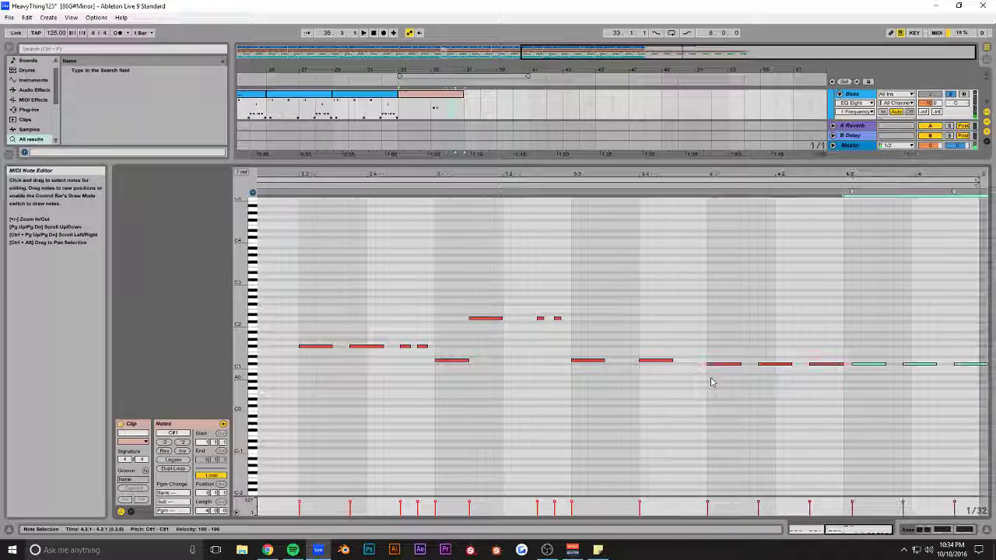
- Shorten the C#1 note at 4.2.3, add a short C#2 note at 4.2.4, and play the bass line from 3.4.1
{"action": "key", "text": "Right"}
{"action": "left_click", "coordinate": [846, 350]}
{"action": "left_click_drag", "start_coordinate": [842, 364], "coordinate": [832, 364]}
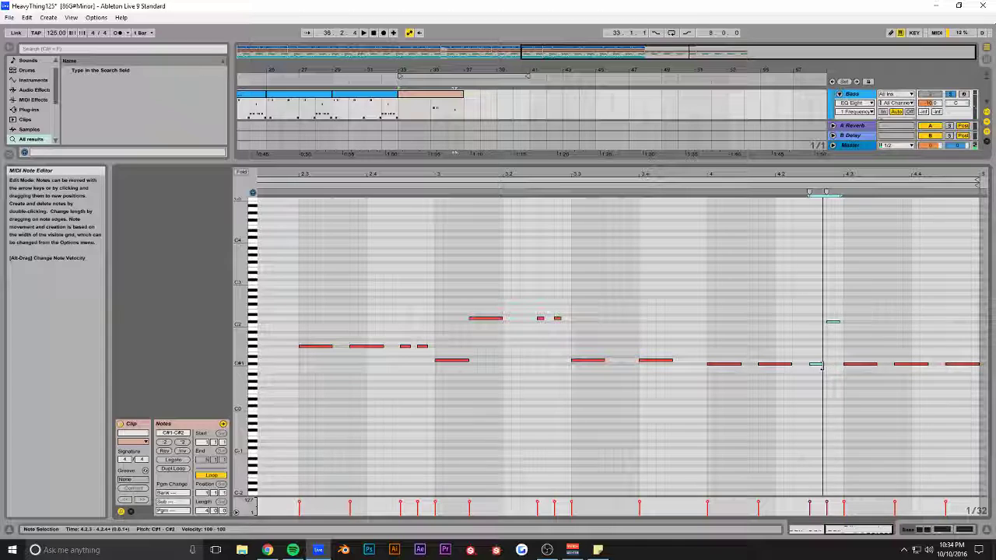
{"action": "left_click", "coordinate": [641, 321]}
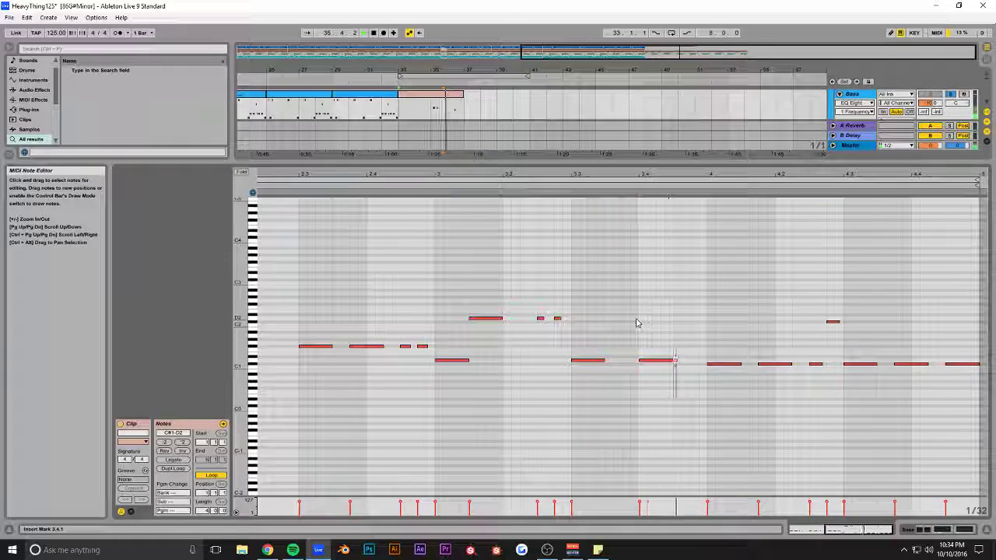
- Copy the finished bass clip at bar 33 onto the Sub track and play it back
{"action": "left_click_drag", "start_coordinate": [605, 163], "coordinate": [572, 339]}
{"action": "left_click_drag", "start_coordinate": [429, 109], "coordinate": [424, 222]}
{"action": "key", "text": "space"}
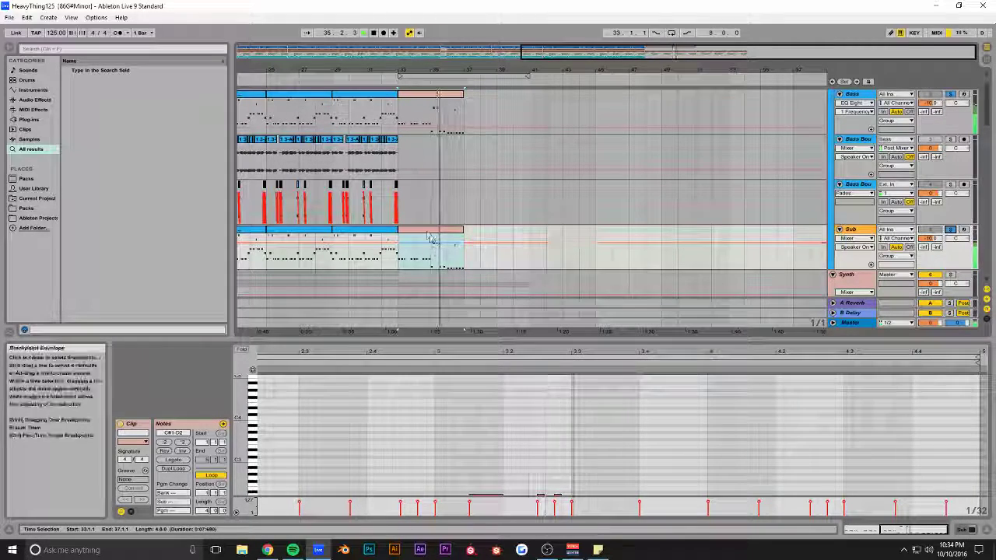
- Raise all notes from bar 3 onward in the Sub clip by one octave and play the clip
{"action": "left_click_drag", "start_coordinate": [500, 340], "coordinate": [509, 134]}
{"action": "left_click", "coordinate": [639, 264]}
{"action": "left_click_drag", "start_coordinate": [941, 275], "coordinate": [629, 392]}
{"action": "key", "text": "shift+Up"}
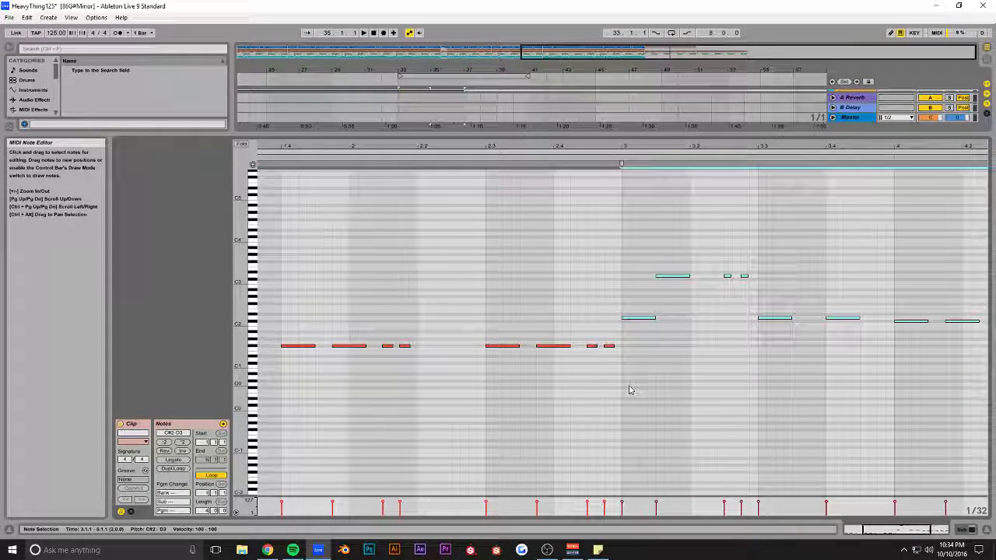
{"action": "double_click", "coordinate": [869, 532]}
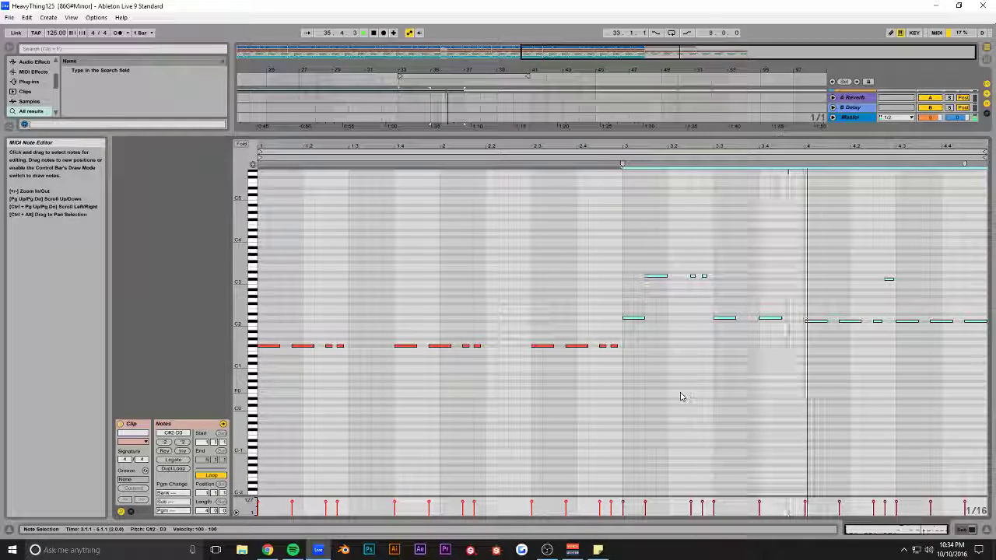
- Inspect the IL Harmor synth on the Sub track during playback and close its window
{"action": "left_click", "coordinate": [963, 530]}
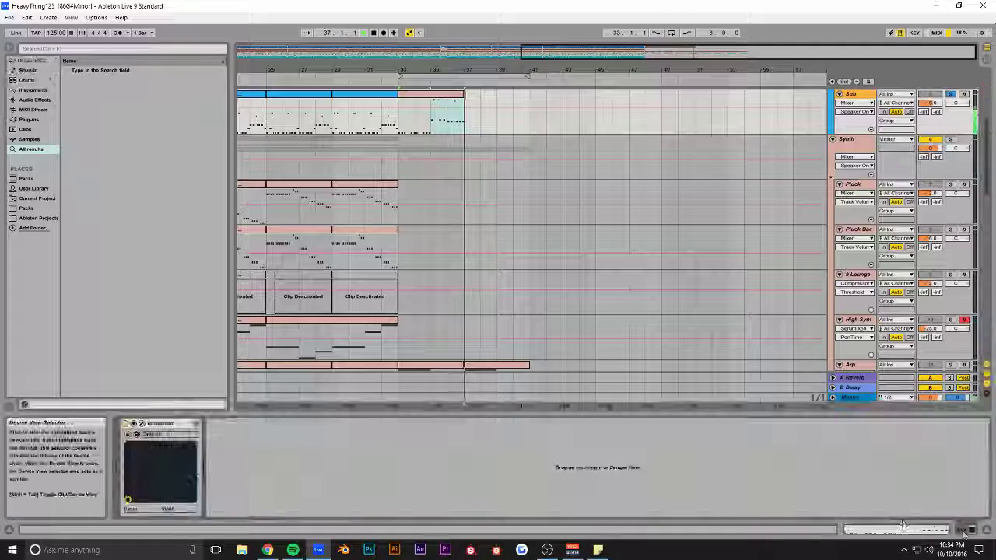
{"action": "left_click", "coordinate": [142, 424]}
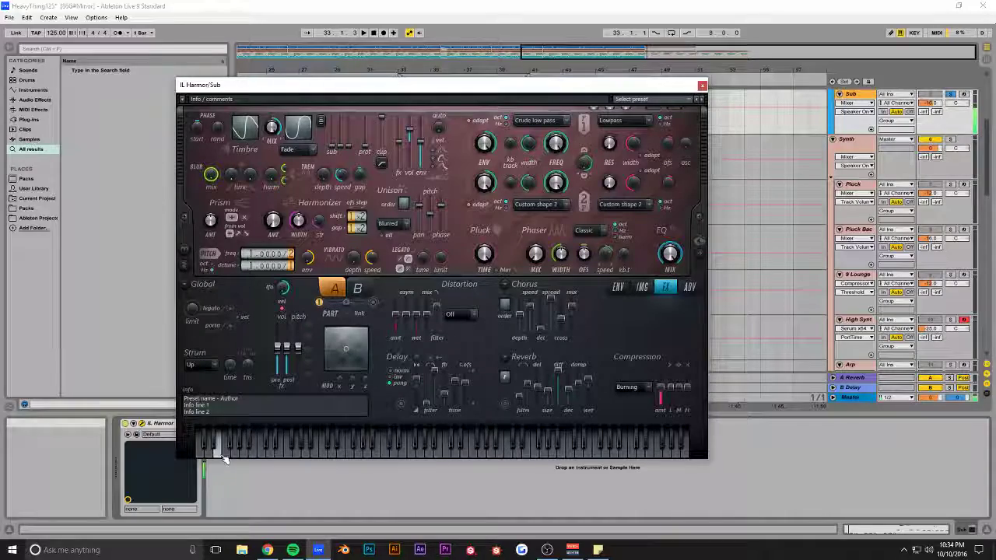
{"action": "left_click", "coordinate": [703, 86]}
- Check the running recording in OBS, return to Ableton Live and save the set
{"action": "left_click", "coordinate": [547, 549]}
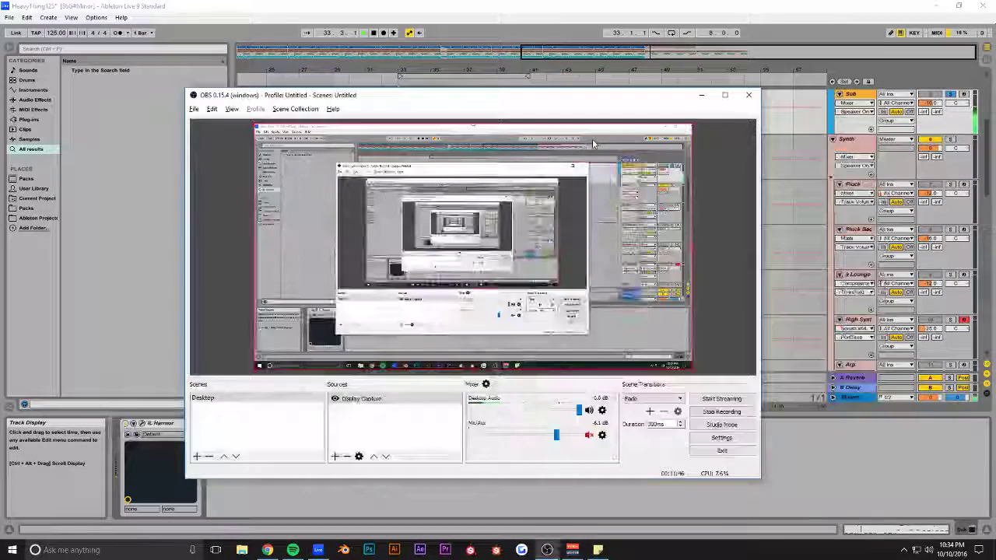
{"action": "key", "text": "alt+Tab"}
{"action": "key", "text": "ctrl+s"}
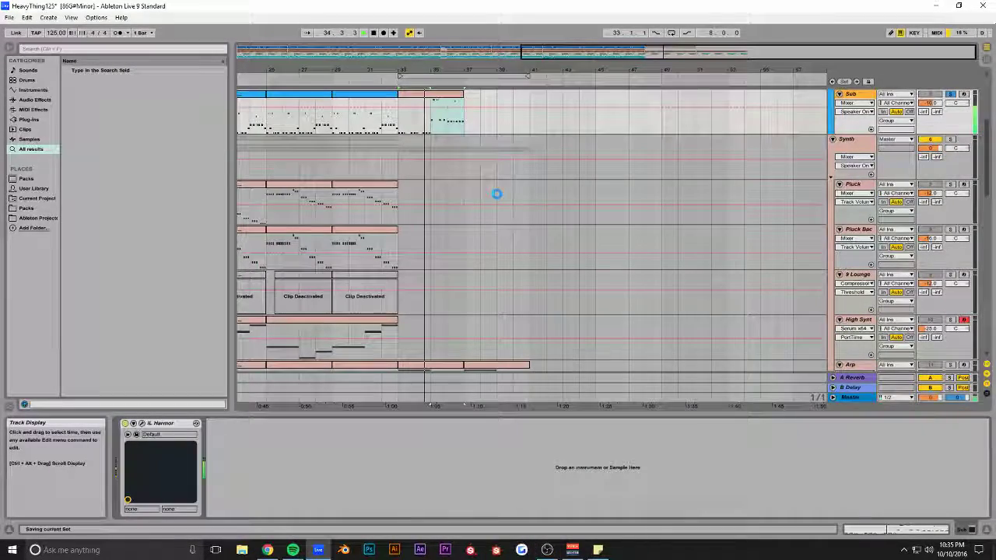
{"action": "key", "text": "alt+Tab"}
{"action": "key", "text": "alt+Tab"}
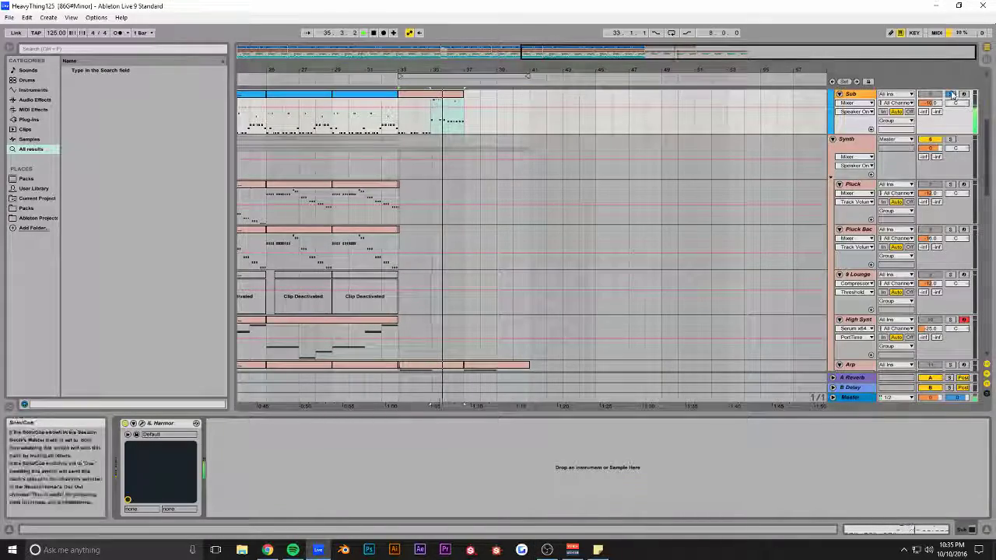
- Unsolo the Sub track, duplicate the Bass and Sub clips of bars 33–37 to bar 37, and save the set
{"action": "scroll", "coordinate": [529, 194], "scroll_direction": "up", "scroll_amount": 3}
{"action": "scroll", "coordinate": [467, 241], "scroll_direction": "up", "scroll_amount": 1}
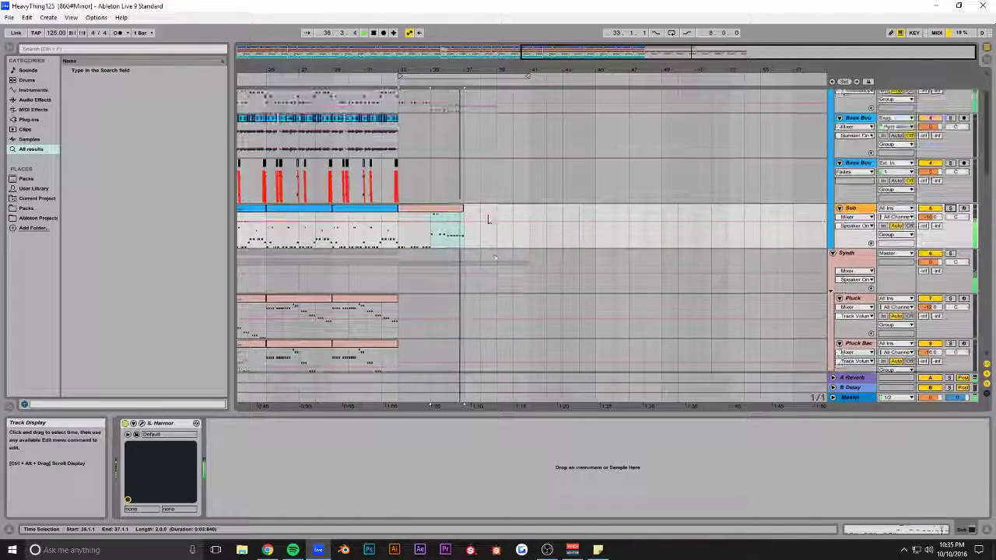
{"action": "left_click_drag", "start_coordinate": [467, 246], "coordinate": [399, 123]}
{"action": "key", "text": "ctrl+d"}
{"action": "key", "text": "ctrl+s"}
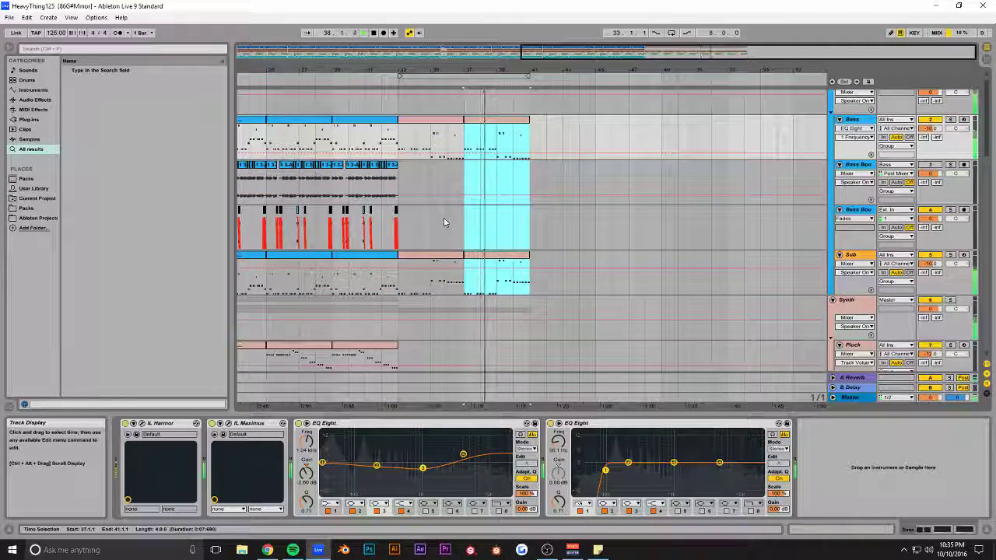
- Collapse the track groups, duplicate bars 33–41 of all tracks to bar 41, and play from bar 33
{"action": "scroll", "coordinate": [444, 221], "scroll_direction": "down", "scroll_amount": 10}
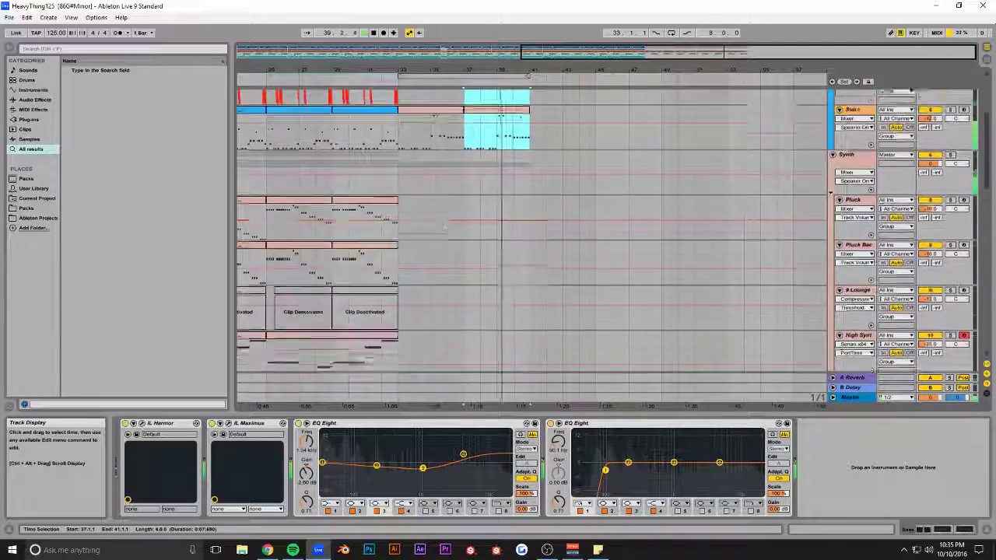
{"action": "scroll", "coordinate": [457, 245], "scroll_direction": "down", "scroll_amount": 3}
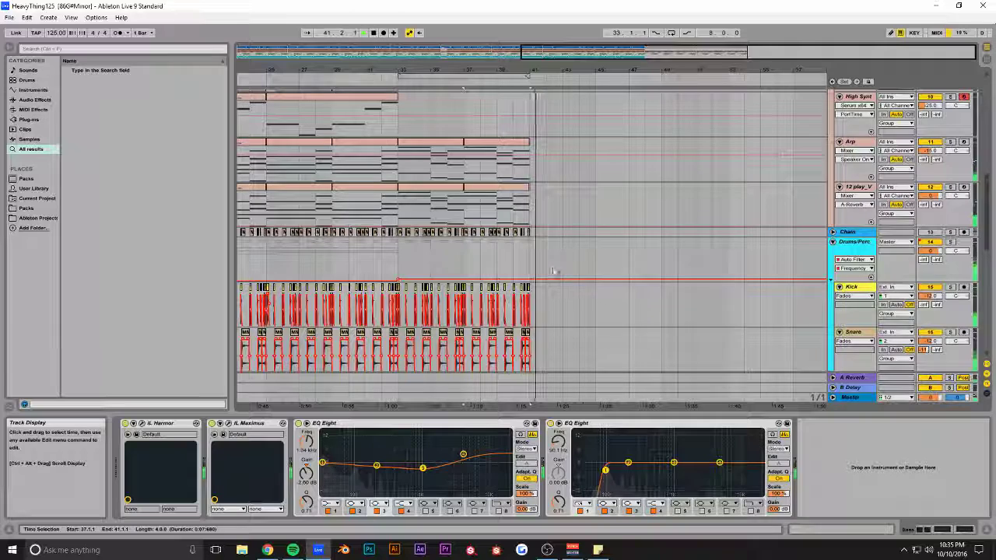
{"action": "left_click", "coordinate": [833, 242], "text": "alt"}
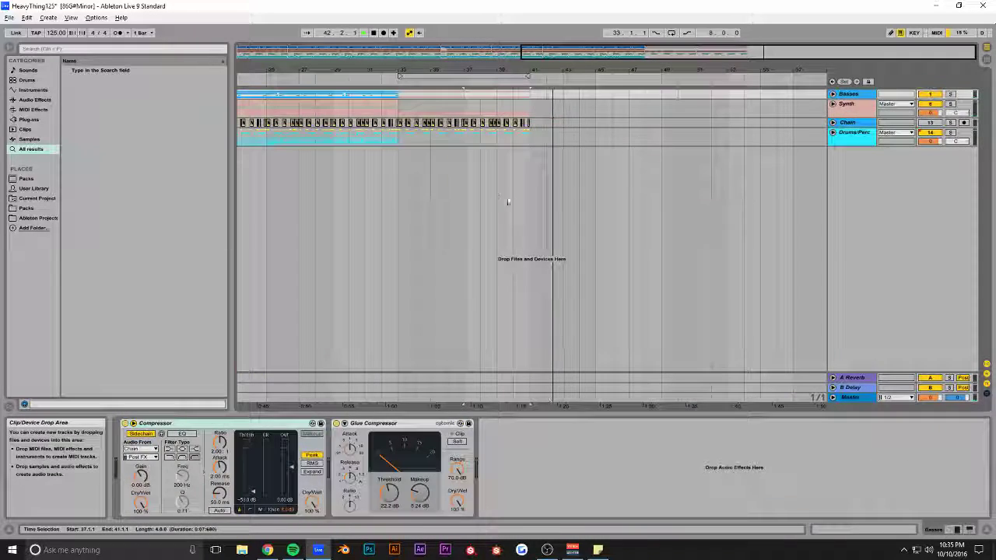
{"action": "key", "text": "space"}
{"action": "key", "text": "space"}
{"action": "left_click", "coordinate": [402, 106]}
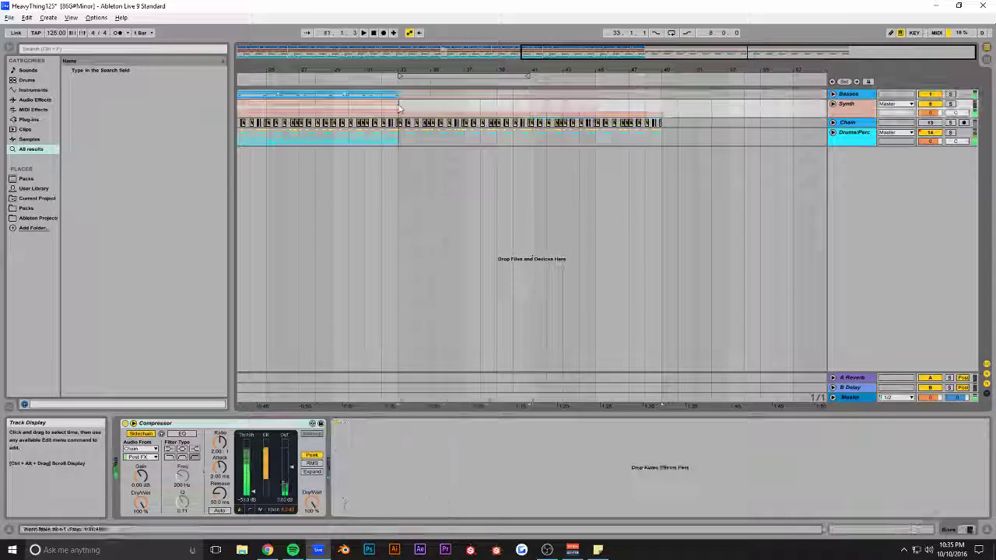
{"action": "key", "text": "space"}
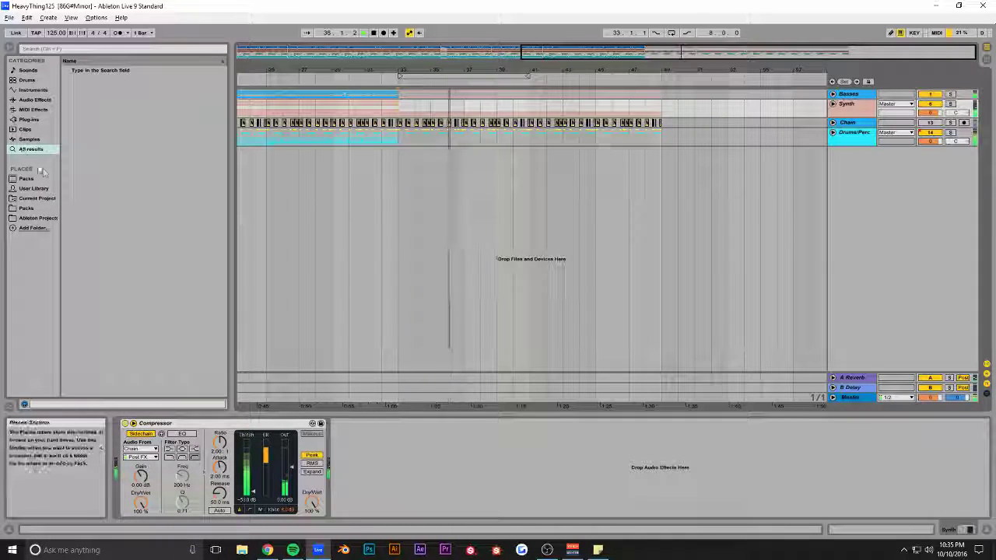
- List the plug-ins in the browser and expand the Synth group with the arrangement shown from bar 1
{"action": "left_click", "coordinate": [29, 119]}
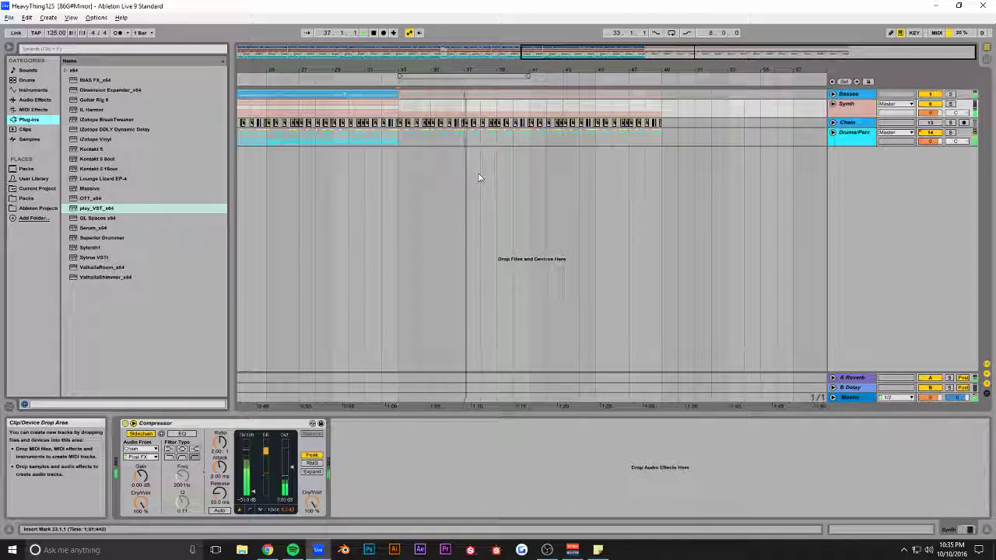
{"action": "left_click_drag", "start_coordinate": [563, 65], "coordinate": [563, 75]}
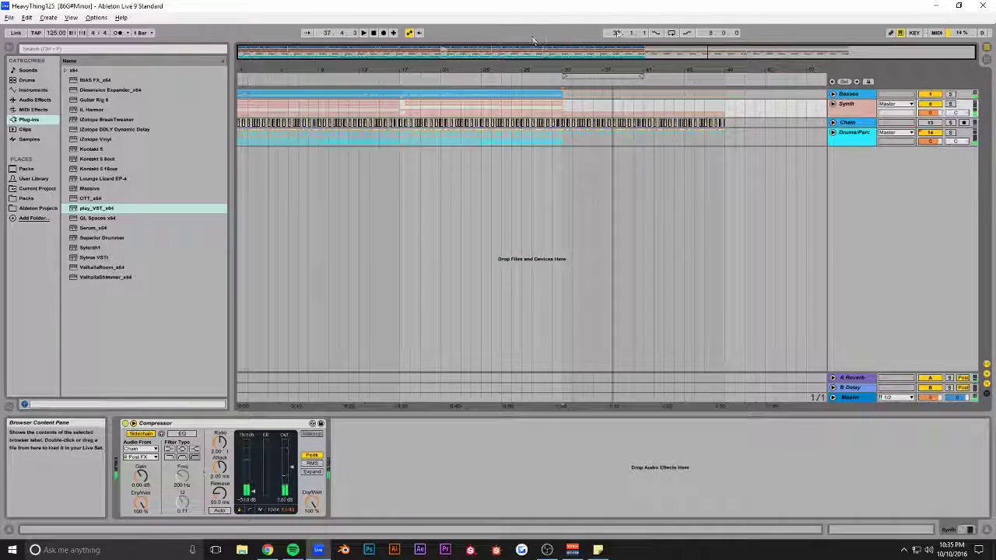
{"action": "left_click", "coordinate": [832, 104]}
{"action": "left_click", "coordinate": [833, 104]}
{"action": "left_click", "coordinate": [832, 104]}
{"action": "scroll", "coordinate": [440, 167], "scroll_direction": "down", "scroll_amount": 3}
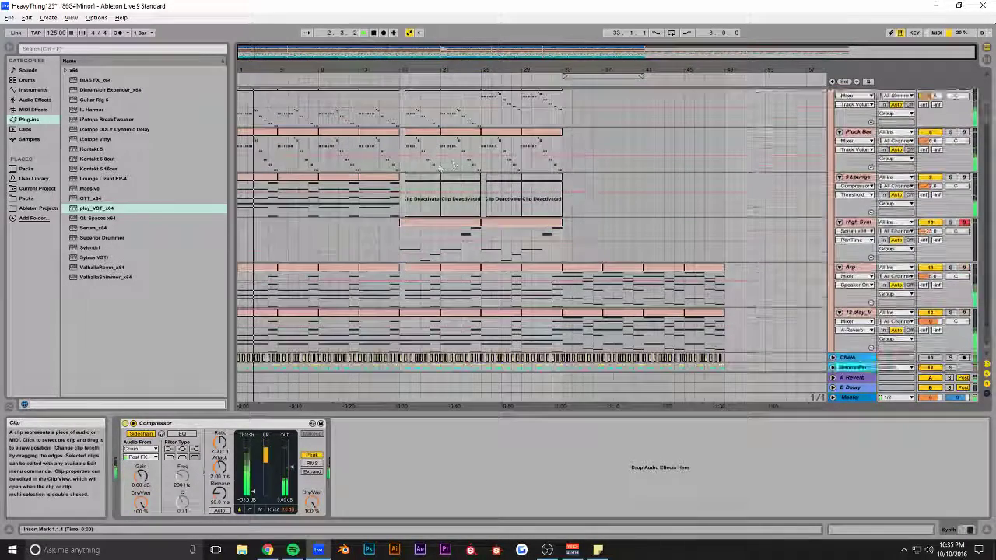
- Insert a MIDI track below the 12 play_V track with an empty clip over bars 1–17, and load Massive on it
{"action": "left_click", "coordinate": [858, 304]}
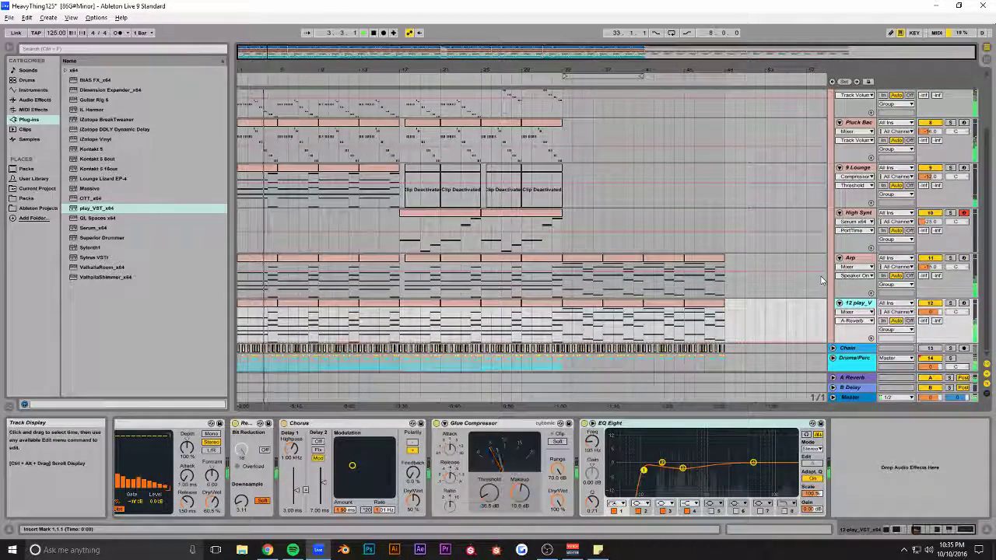
{"action": "key", "text": "ctrl+shift+t"}
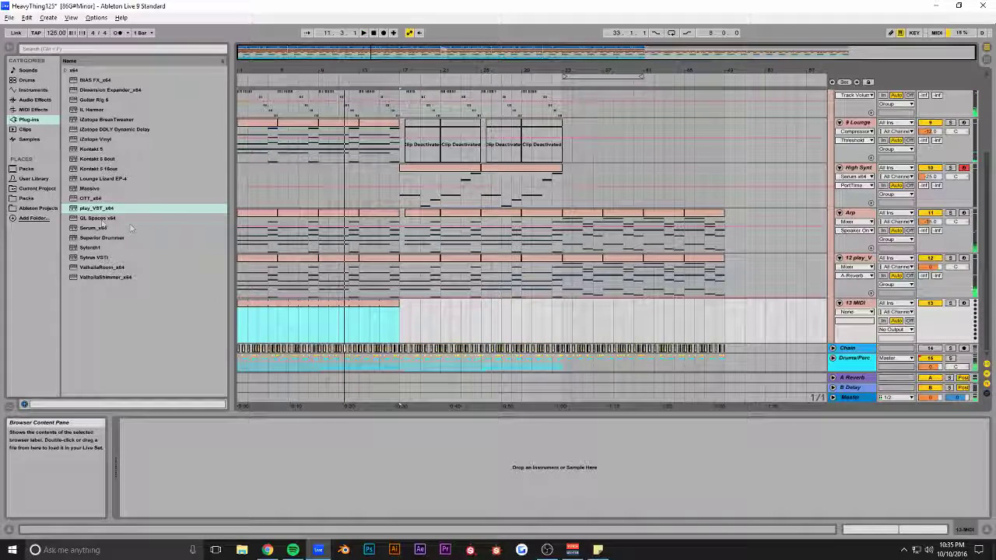
{"action": "left_click_drag", "start_coordinate": [91, 189], "coordinate": [289, 315]}
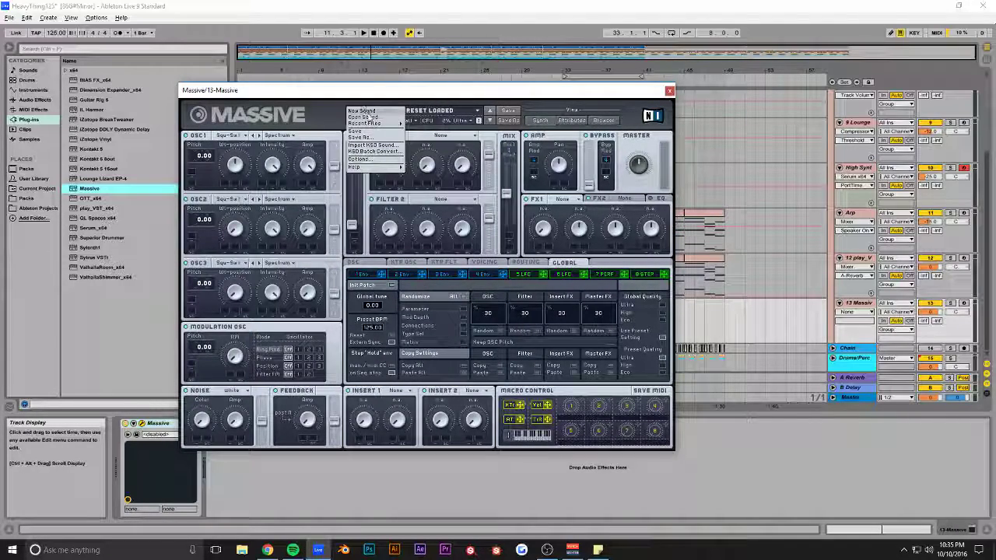
{"action": "left_click", "coordinate": [669, 91]}
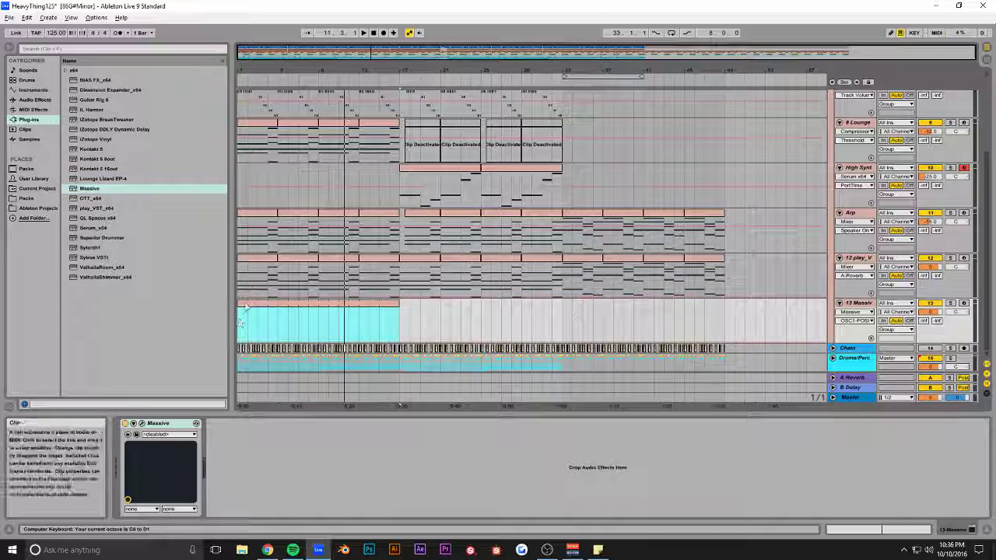
- Enable note preview in the Massive clip and place eighth-long F#3 notes at 1.2.1 and 1.4.1
{"action": "double_click", "coordinate": [349, 304]}
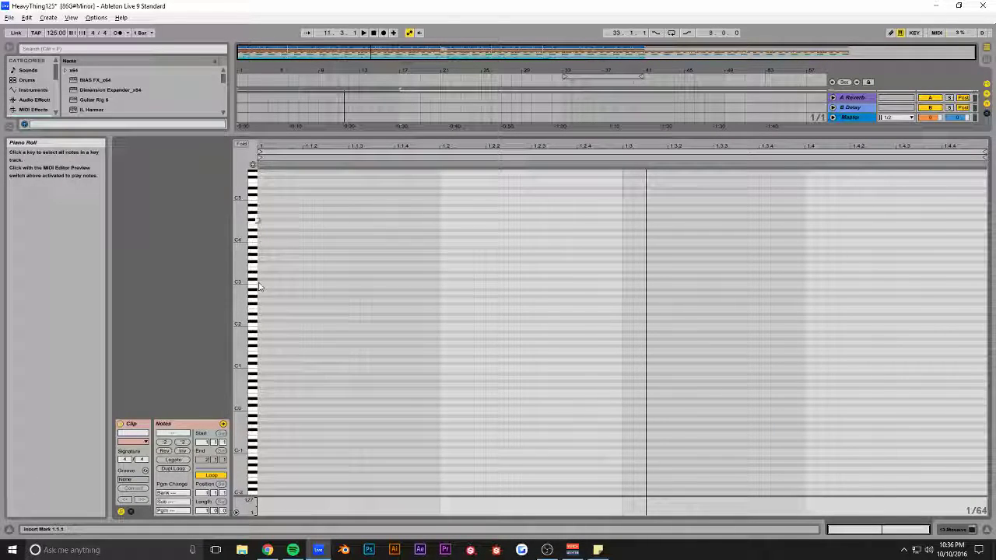
{"action": "left_click", "coordinate": [253, 165]}
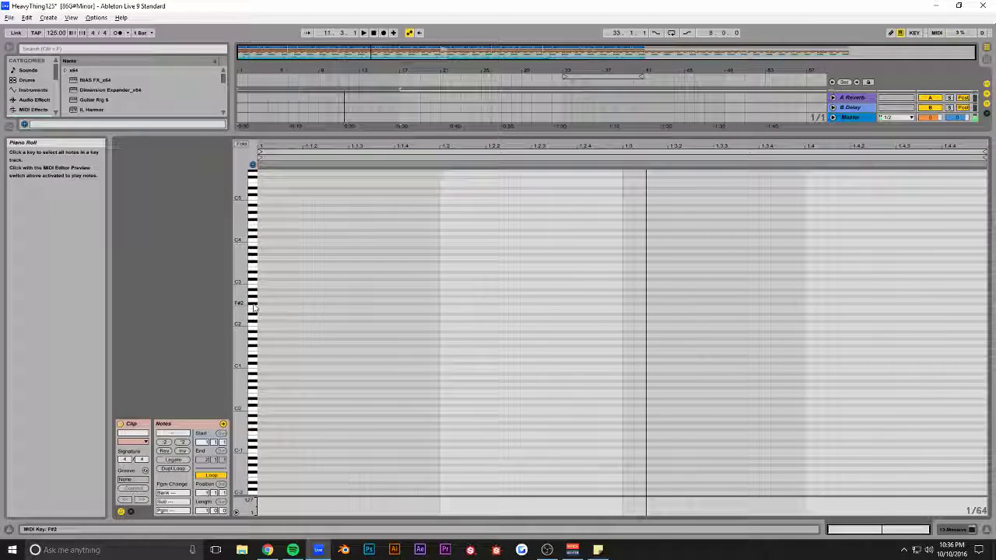
{"action": "key", "text": "space"}
{"action": "key", "text": "space"}
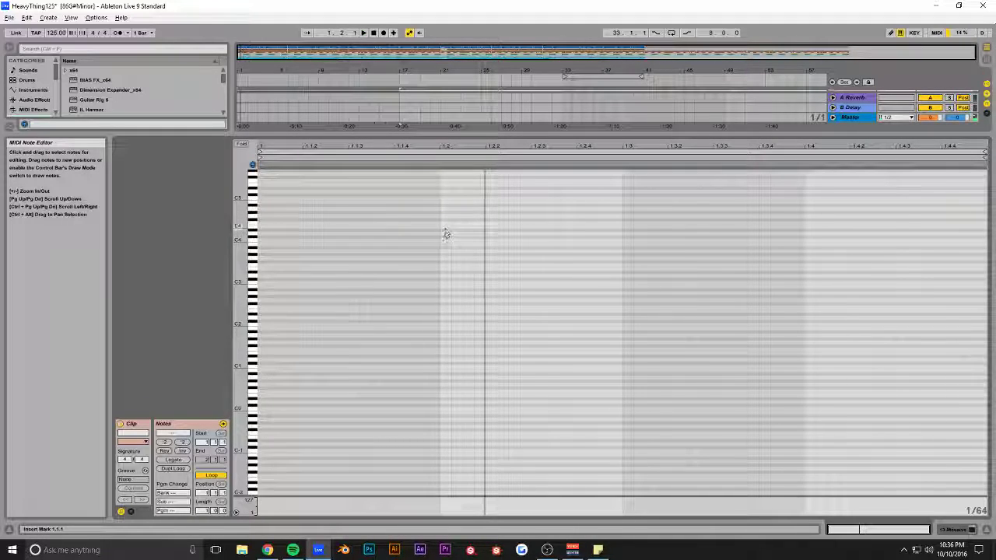
{"action": "double_click", "coordinate": [444, 263]}
{"action": "key", "text": "space"}
{"action": "left_click_drag", "start_coordinate": [528, 265], "coordinate": [877, 270]}
{"action": "key", "text": "space"}
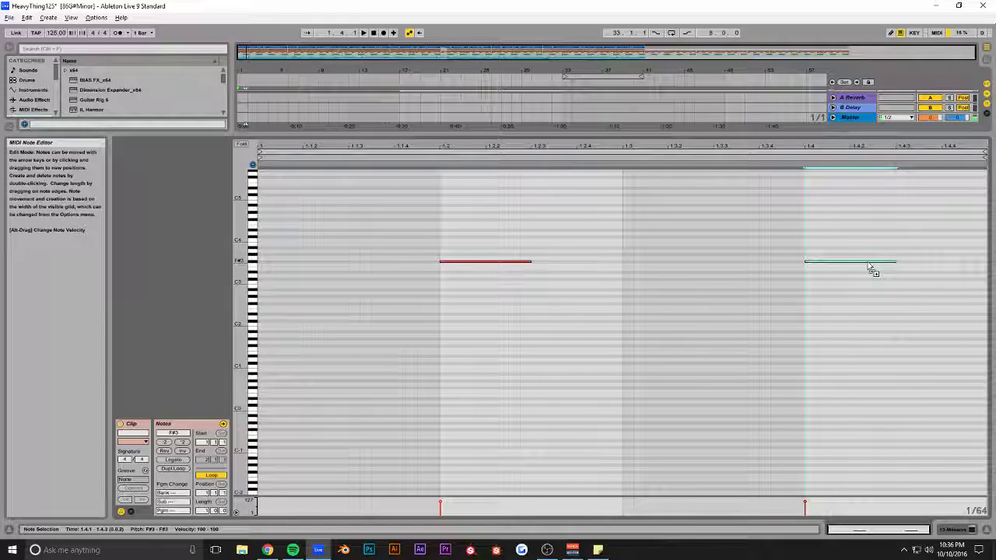
- Set the Massive track's volume to -12 dB, play the song from the start and reopen the Massive clip
{"action": "left_click_drag", "start_coordinate": [746, 133], "coordinate": [661, 505]}
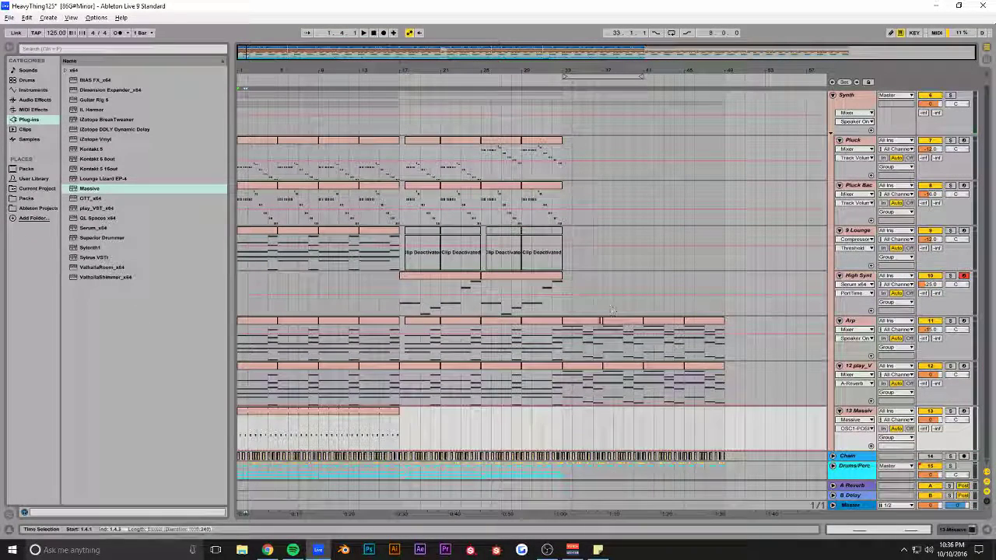
{"action": "left_click", "coordinate": [931, 421]}
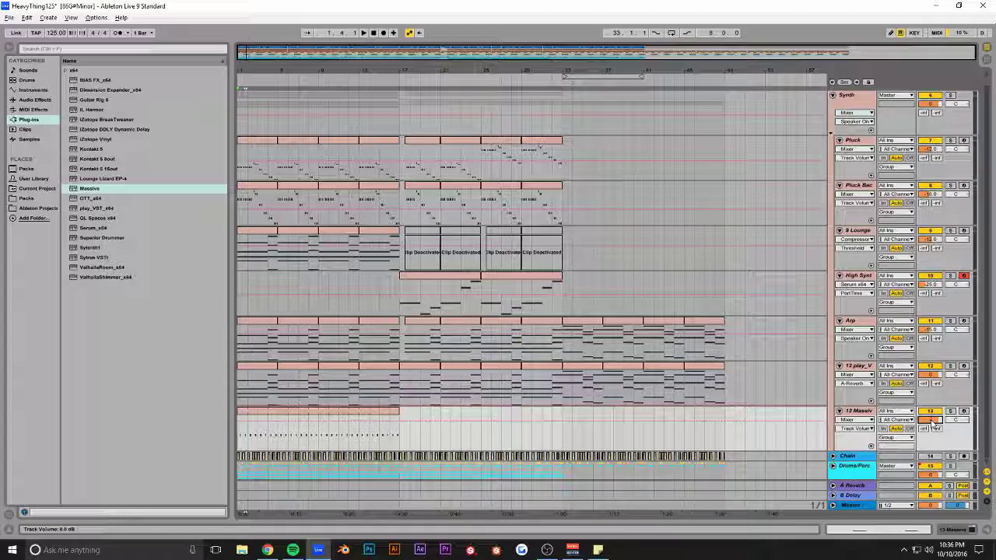
{"action": "key", "text": "space"}
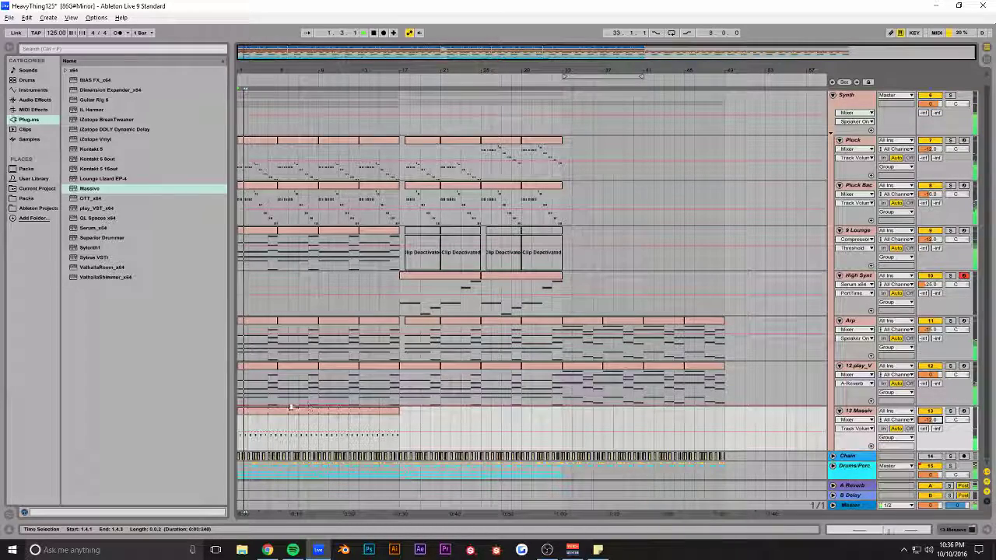
{"action": "double_click", "coordinate": [382, 411]}
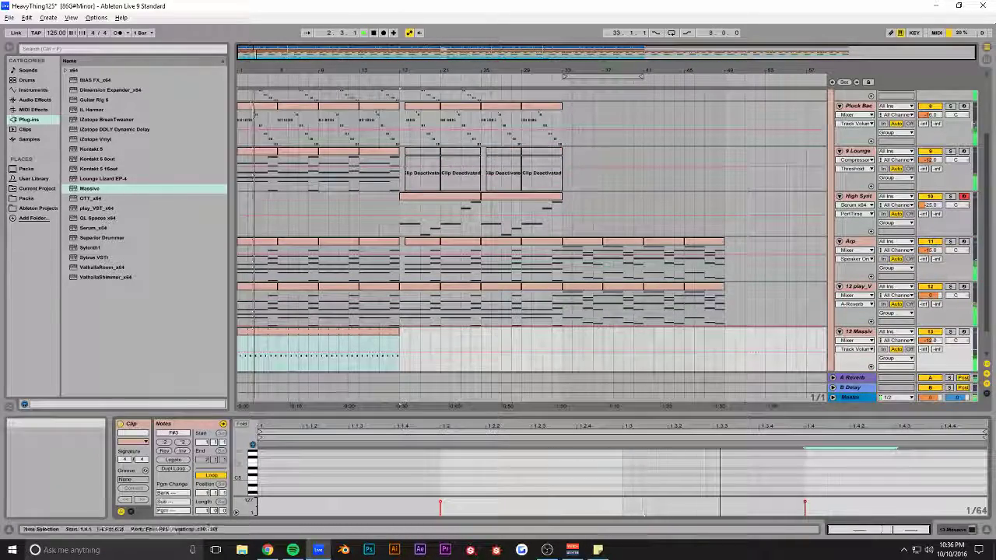
- Enlarge the note editor and transpose both notes in the Massive clip up to F#4
{"action": "left_click_drag", "start_coordinate": [567, 413], "coordinate": [568, 262]}
{"action": "left_click", "coordinate": [385, 447]}
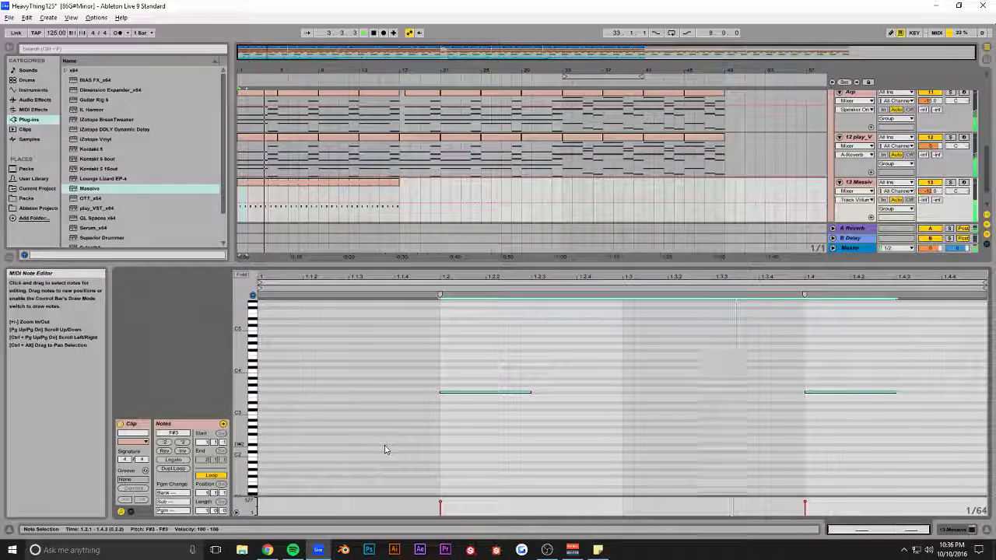
{"action": "key", "text": "shift+Up"}
{"action": "key", "text": "shift+Up"}
{"action": "key", "text": "shift+Up"}
{"action": "key", "text": "shift+Down"}
{"action": "key", "text": "shift+Down"}
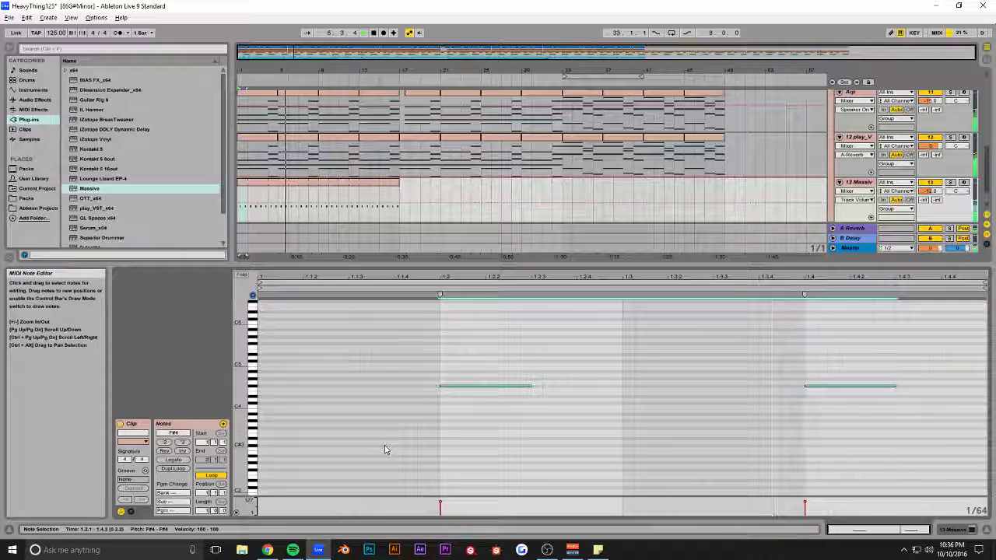
- Try both notes at A4, comparing them with the octave below at A3
{"action": "key", "text": "Up"}
{"action": "key", "text": "Up"}
{"action": "key", "text": "Up"}
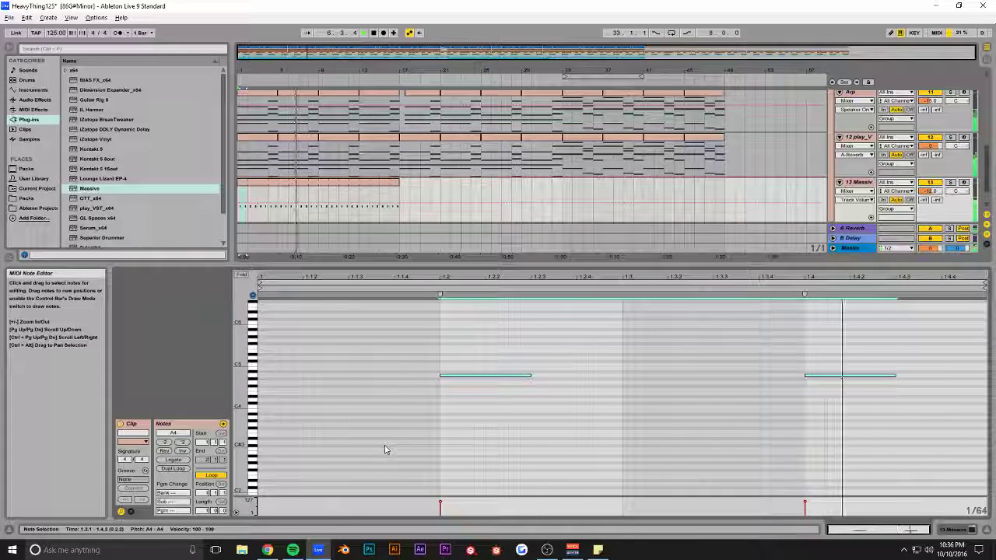
{"action": "key", "text": "shift+Down"}
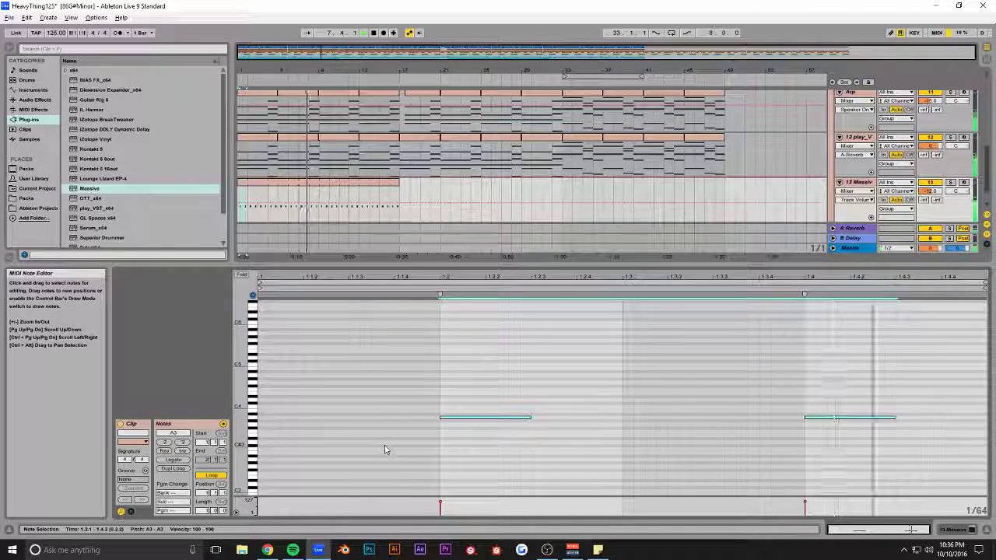
{"action": "key", "text": "shift+Up"}
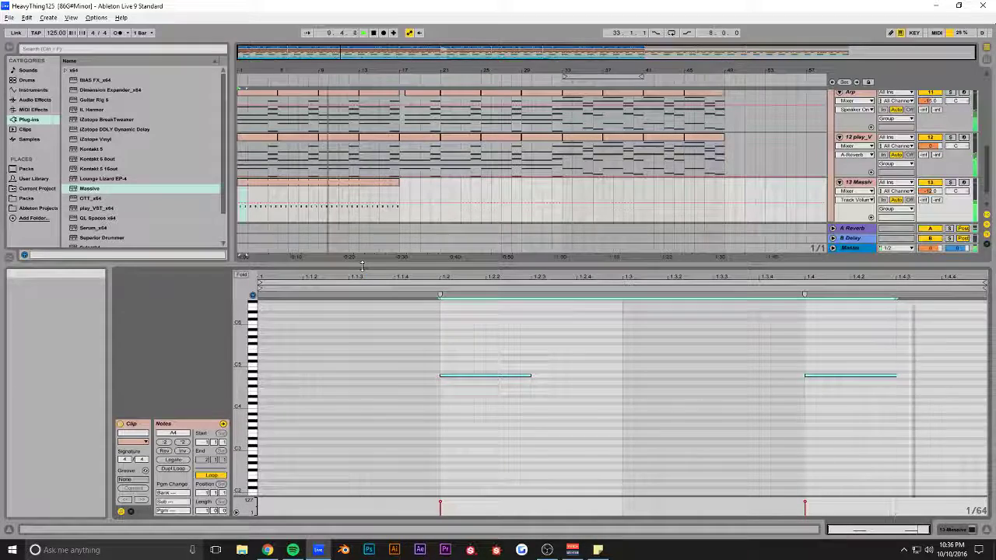
- Rename the Massive track to Off Beat and the play_V track to Choir, and save the set
{"action": "left_click_drag", "start_coordinate": [366, 263], "coordinate": [361, 430]}
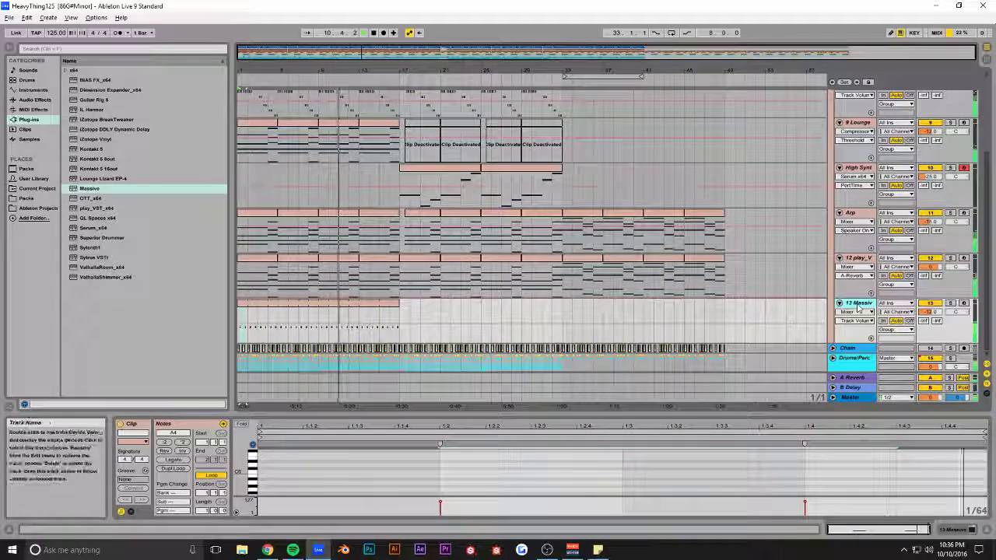
{"action": "type", "text": "Off Beat"}
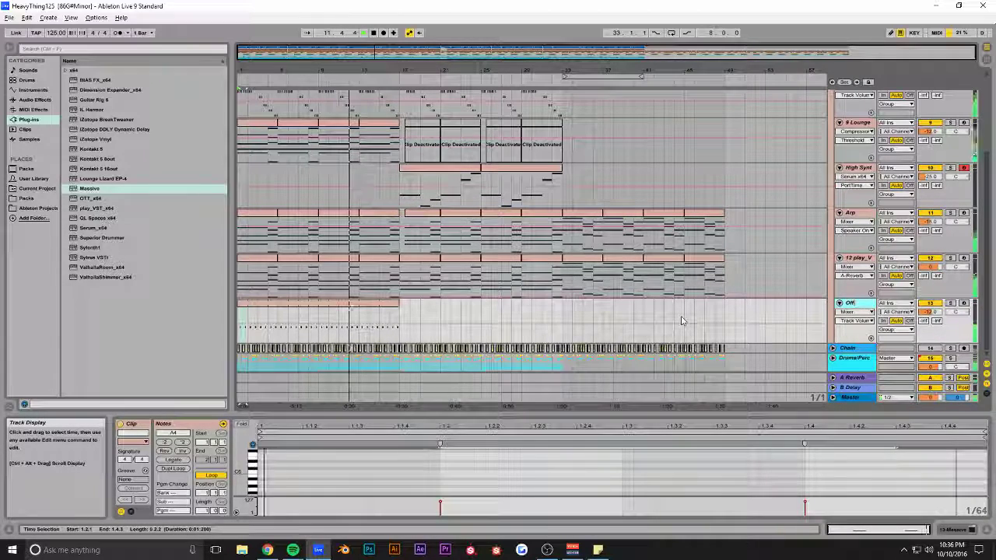
{"action": "key", "text": "Return"}
{"action": "left_click", "coordinate": [780, 260]}
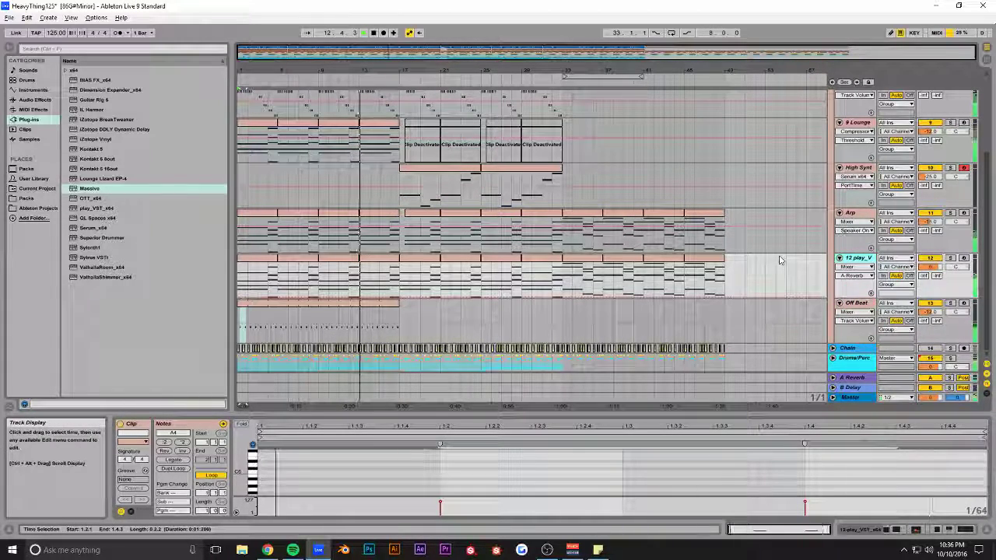
{"action": "key", "text": "ctrl+s"}
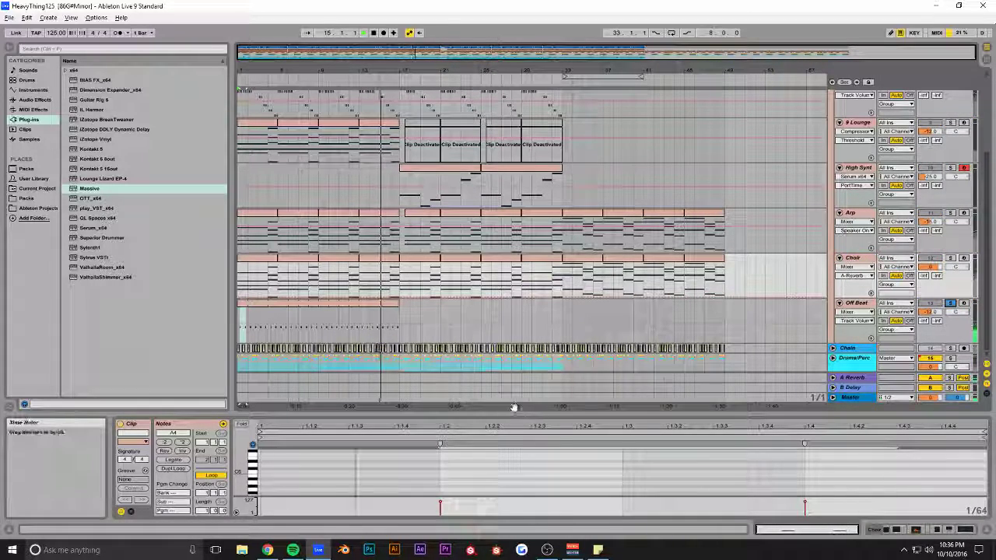
- In the Off Beat track's Massive, adjust envelope 4's release and OSC2's amp, and set OSC2's pitch to -24
{"action": "left_click", "coordinate": [898, 530]}
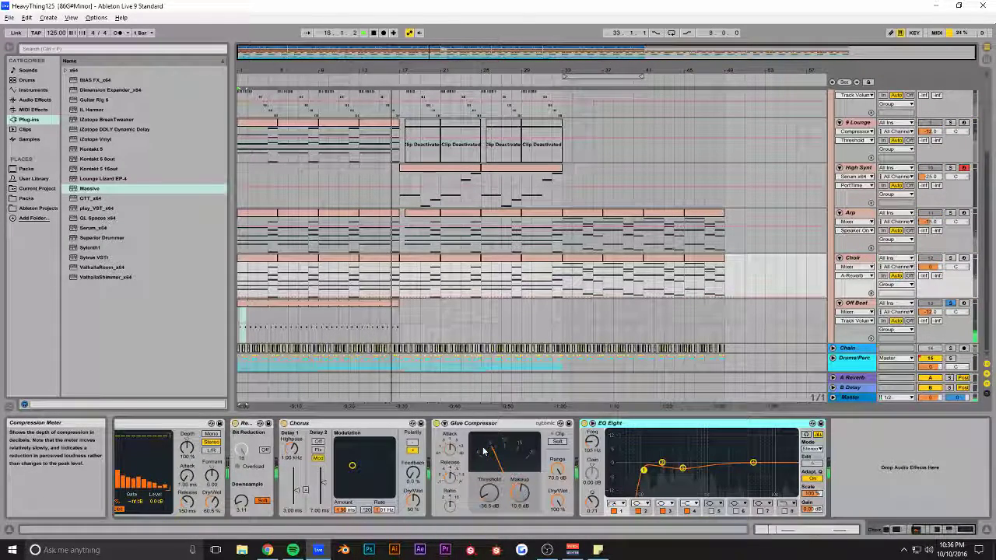
{"action": "left_click", "coordinate": [856, 304]}
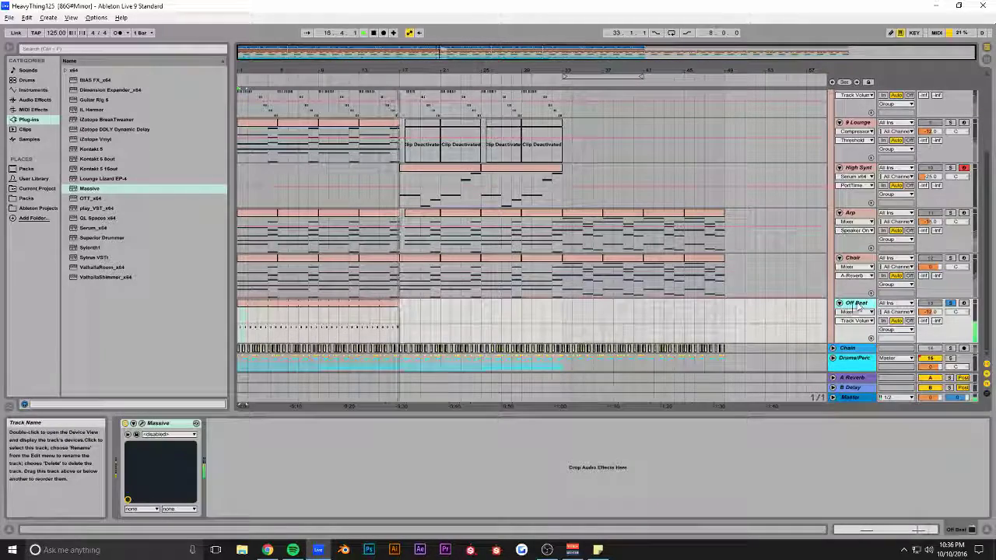
{"action": "left_click", "coordinate": [142, 424]}
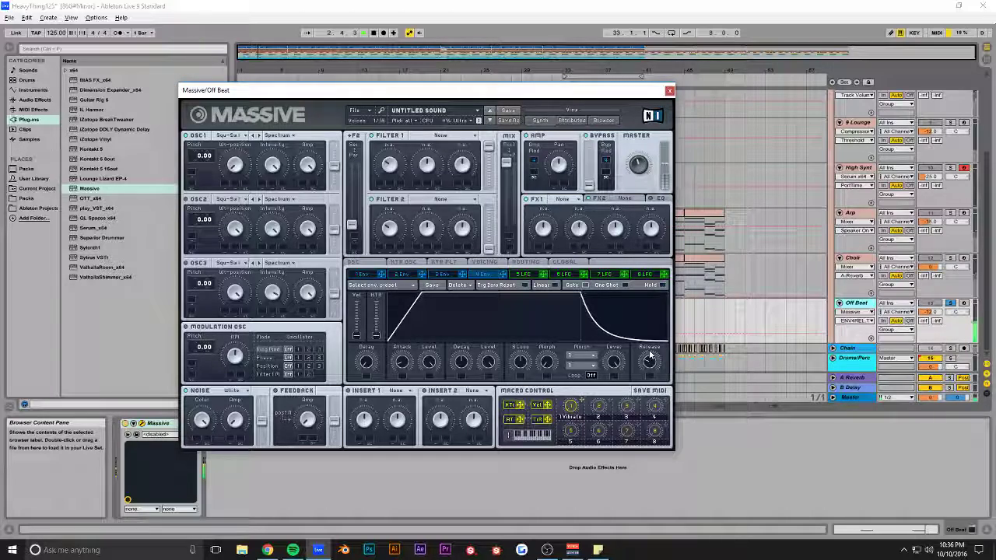
{"action": "left_click_drag", "start_coordinate": [654, 330], "coordinate": [654, 335]}
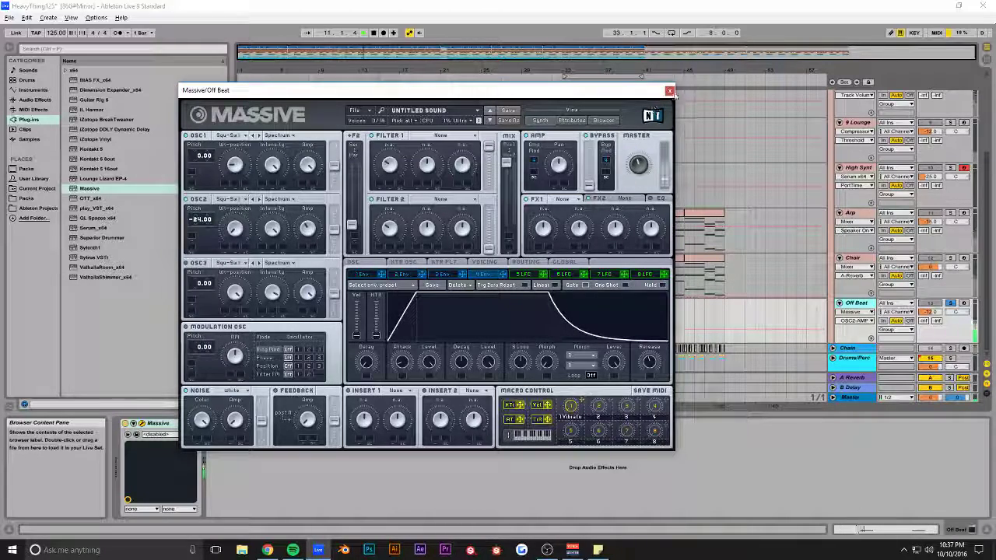
{"action": "left_click", "coordinate": [670, 91]}
- Add EQ Eight after Massive on Off Beat, set band 1 to a low cut around 690 Hz, and unsolo the track
{"action": "left_click", "coordinate": [34, 99]}
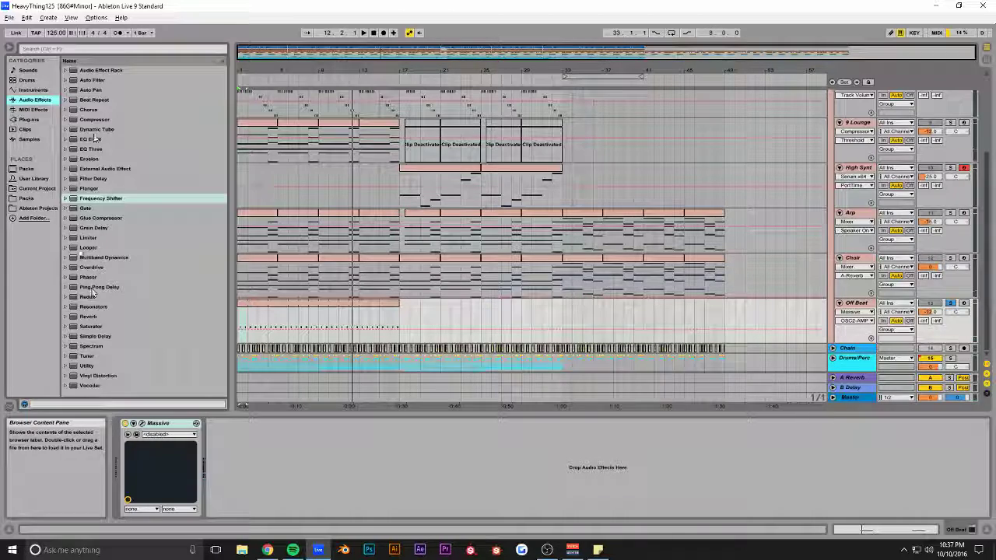
{"action": "left_click_drag", "start_coordinate": [92, 139], "coordinate": [297, 318]}
{"action": "left_click", "coordinate": [244, 505]}
{"action": "left_click_drag", "start_coordinate": [236, 469], "coordinate": [267, 471]}
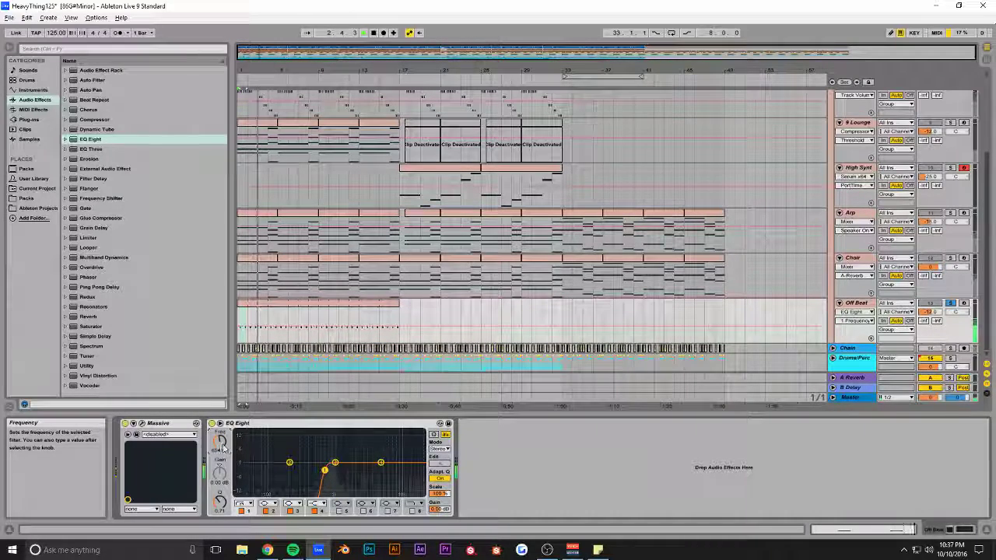
{"action": "left_click", "coordinate": [949, 303]}
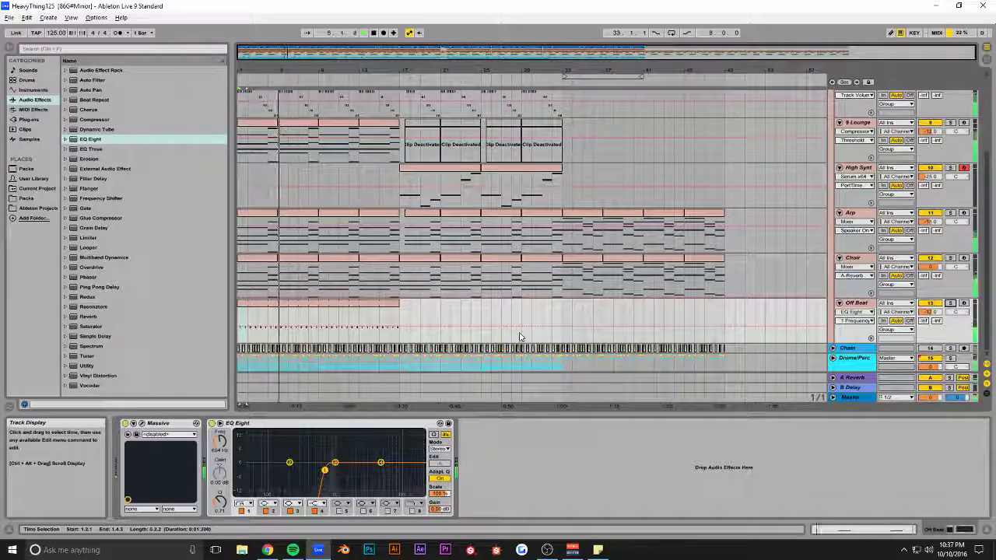
{"action": "key", "text": "alt+Tab"}
{"action": "key", "text": "alt+Tab"}
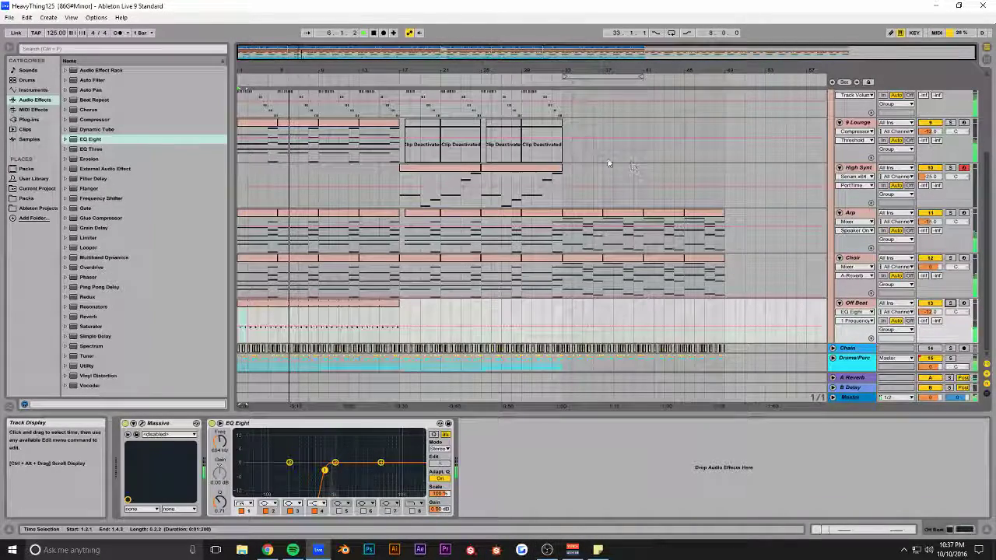
- Reopen the Off Beat clip in an enlarged note editor and lower both notes to F#4
{"action": "left_click_drag", "start_coordinate": [974, 54], "coordinate": [631, 59]}
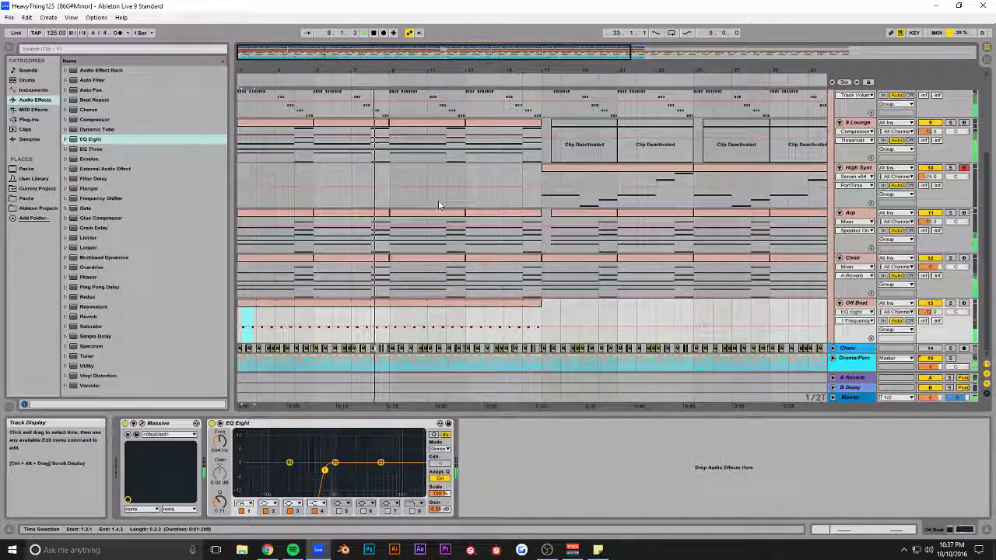
{"action": "double_click", "coordinate": [249, 304]}
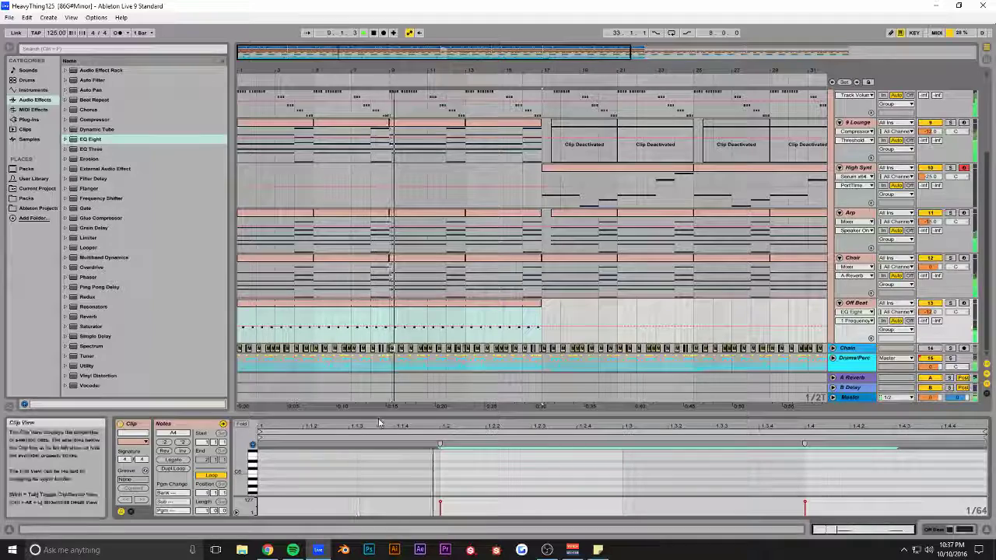
{"action": "left_click_drag", "start_coordinate": [375, 414], "coordinate": [375, 283]}
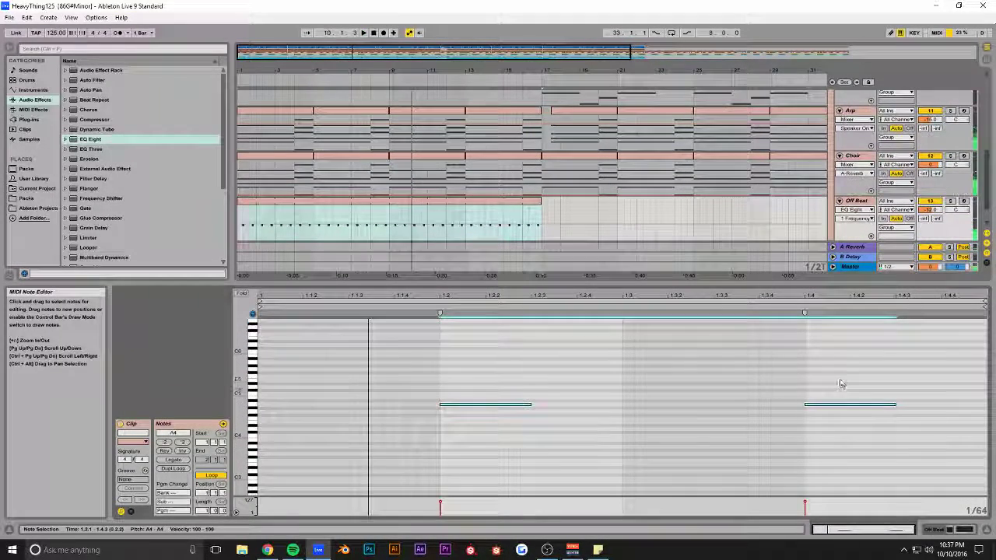
{"action": "key", "text": "Down"}
{"action": "key", "text": "Down"}
{"action": "key", "text": "Down"}
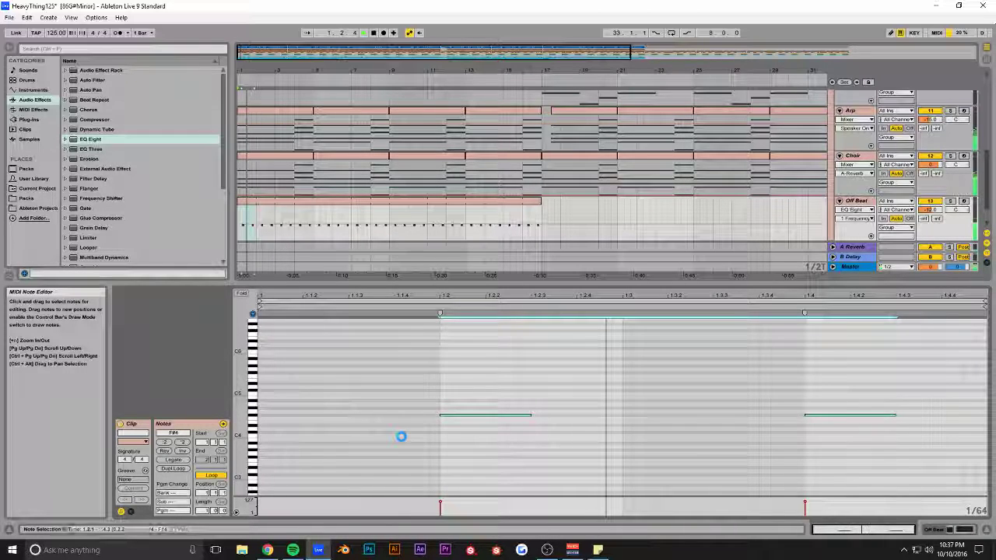
- Rearrange the F#4 notes so eighth-long notes start at 1.1.3, 1.2.3 and 1.4.1, and play the pattern
{"action": "left_click", "coordinate": [444, 400]}
{"action": "left_click_drag", "start_coordinate": [465, 414], "coordinate": [564, 421]}
{"action": "key", "text": "space"}
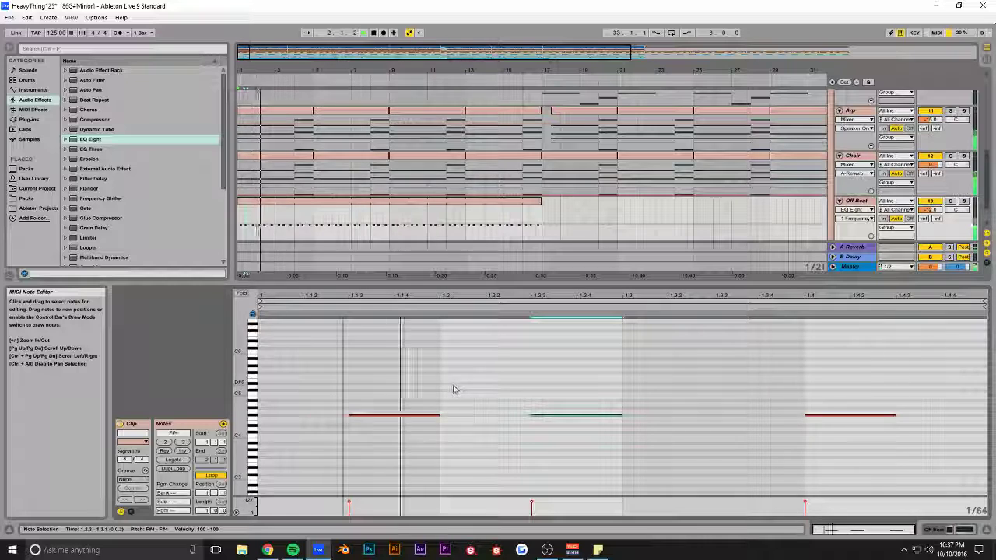
- Try adding sixteenth-long F#4 notes at 1.3.2 and 1.3.4, and play the pattern
{"action": "key", "text": "space"}
{"action": "left_click_drag", "start_coordinate": [591, 418], "coordinate": [770, 421]}
{"action": "key", "text": "ctrl+d"}
{"action": "key", "text": "space"}
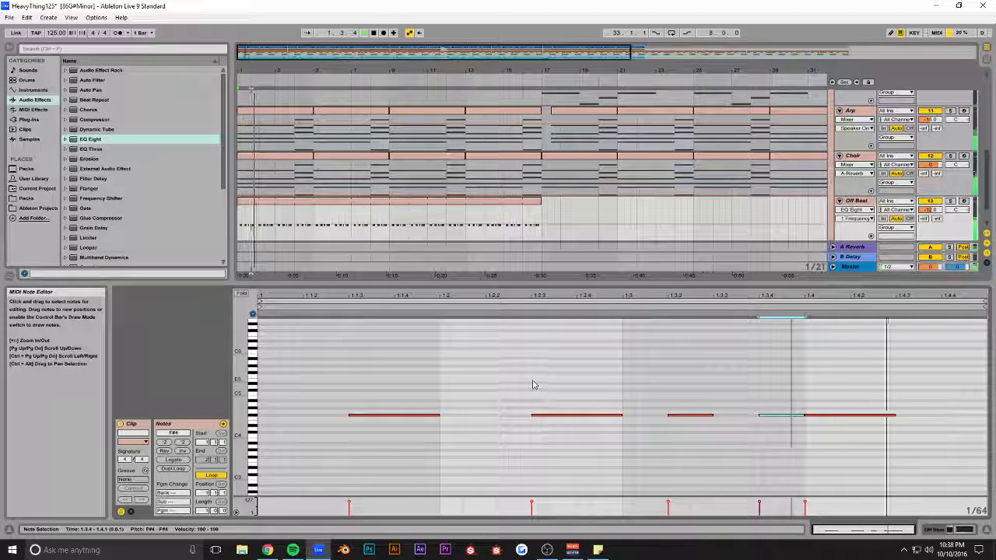
- Deactivate the two short notes in beat 3, listen with Off Beat soloed and unsoloed, and save the set
{"action": "left_click_drag", "start_coordinate": [795, 401], "coordinate": [679, 416]}
{"action": "key", "text": "space"}
{"action": "key", "text": "space"}
{"action": "left_click", "coordinate": [949, 201]}
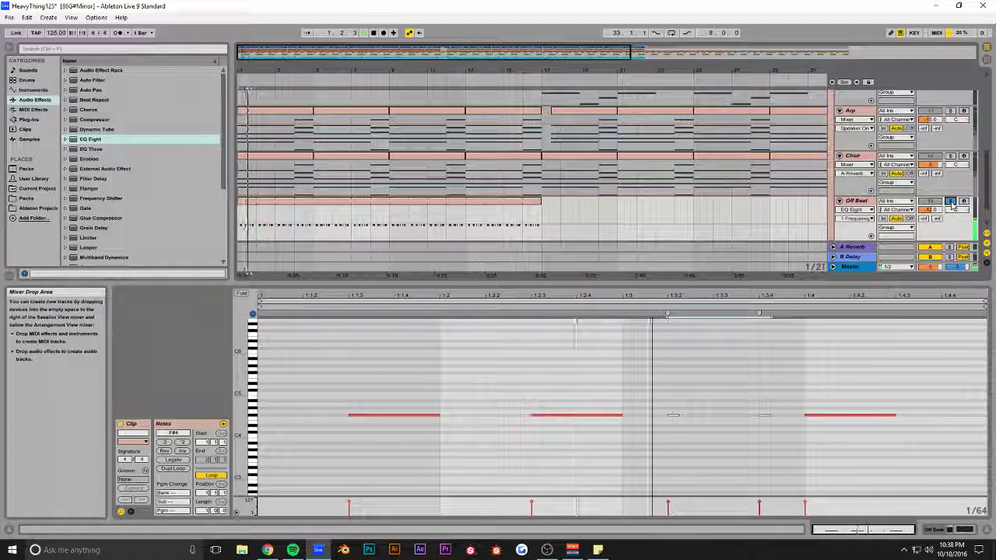
{"action": "left_click", "coordinate": [951, 202]}
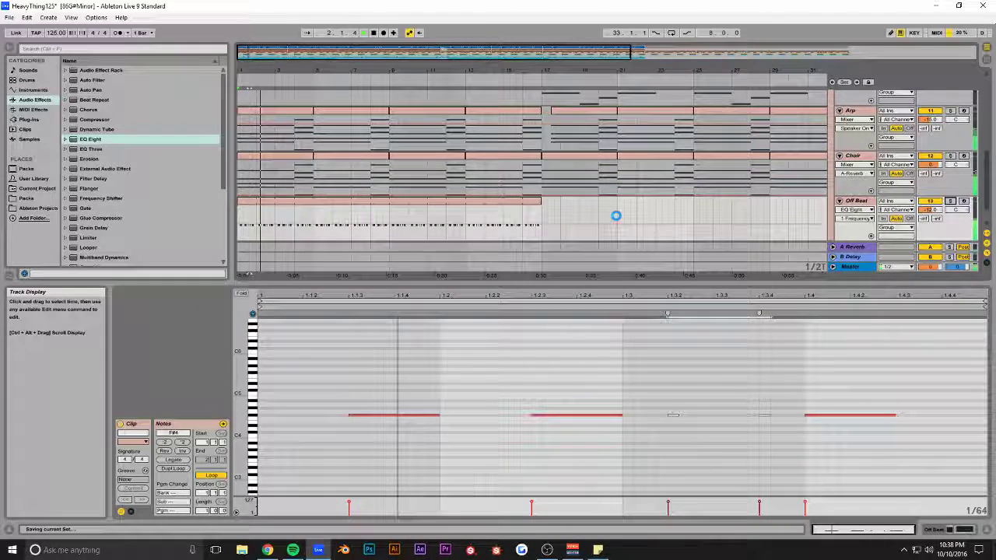
- Add a Compressor after Off Beat's EQ Eight with a threshold of about -57 dB, Peak detection and Makeup on
{"action": "key", "text": "shift+Tab"}
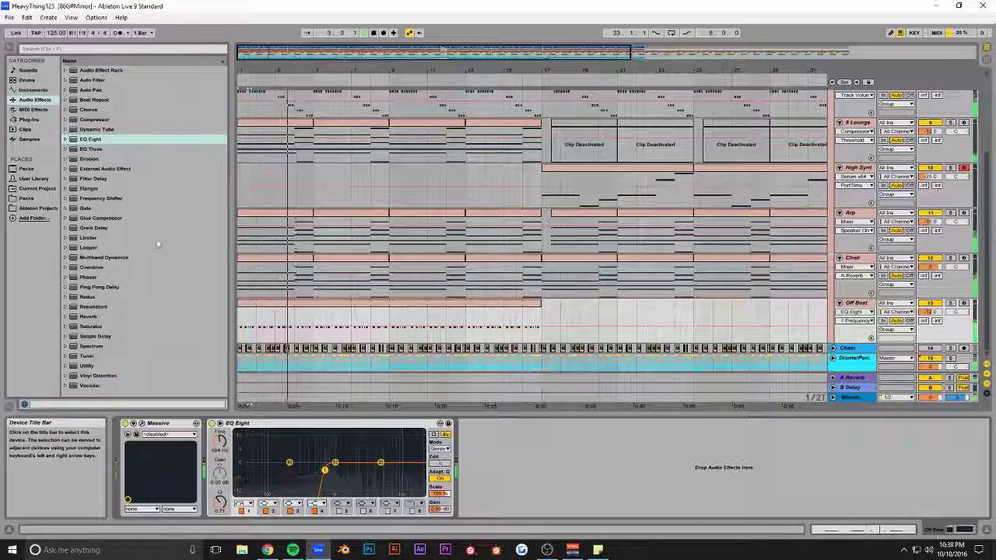
{"action": "left_click_drag", "start_coordinate": [93, 119], "coordinate": [545, 465]}
{"action": "left_click", "coordinate": [564, 464]}
{"action": "left_click", "coordinate": [564, 455]}
{"action": "left_click", "coordinate": [566, 434]}
{"action": "left_click", "coordinate": [566, 434]}
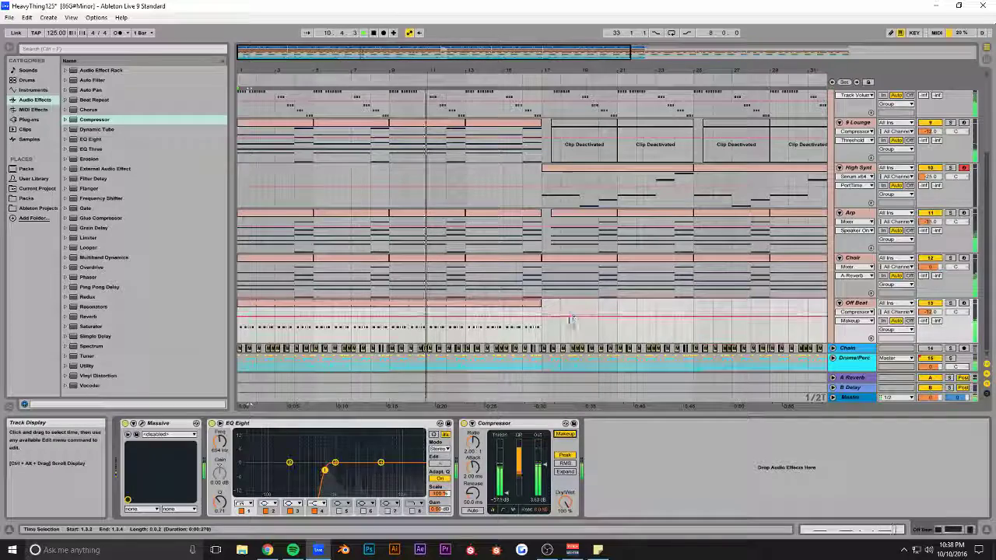
- Delete the two deactivated short notes from the Off Beat clip and save the set
{"action": "left_click", "coordinate": [244, 306]}
{"action": "double_click", "coordinate": [245, 305]}
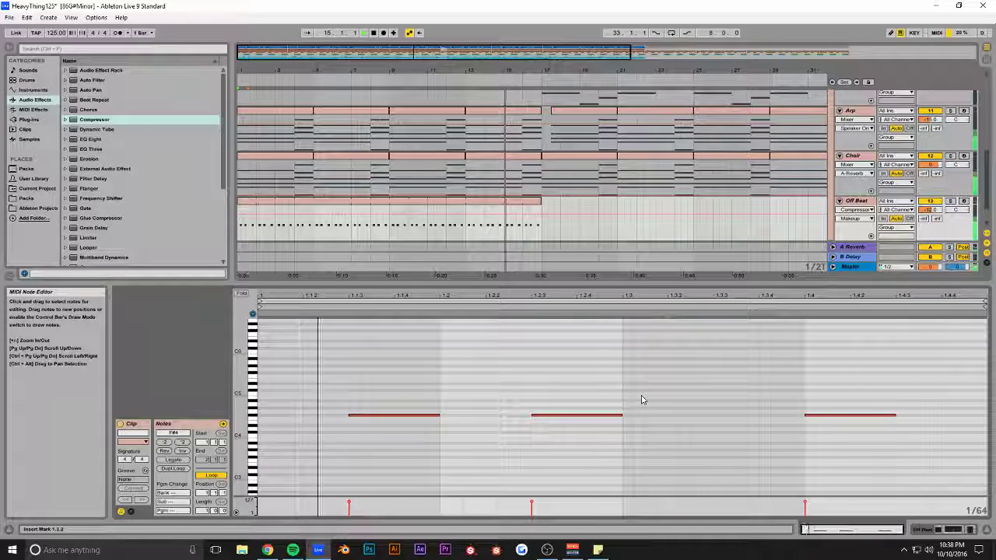
{"action": "key", "text": "ctrl+s"}
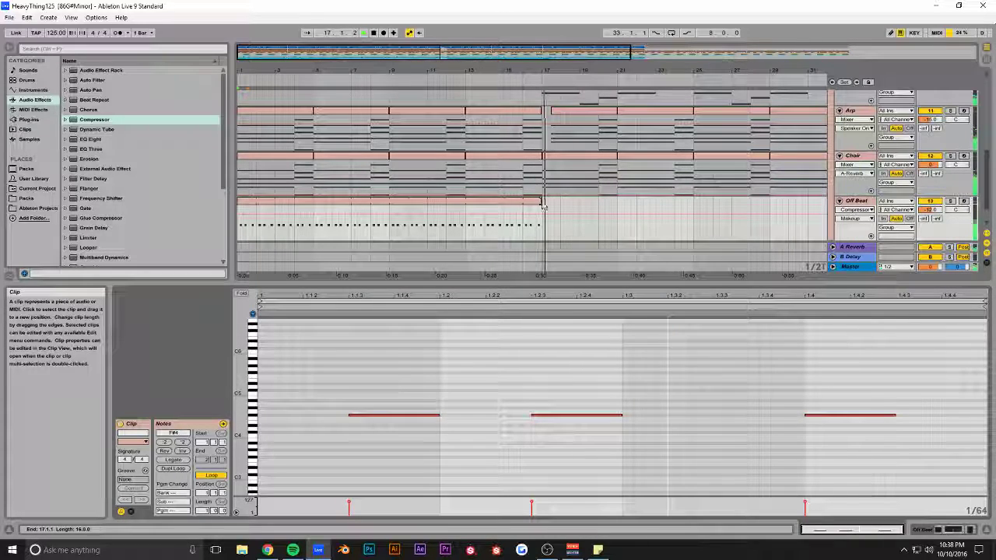
- Extend the looped Off Beat clip so it ends at bar 33, and save the set
{"action": "left_click_drag", "start_coordinate": [541, 201], "coordinate": [707, 203]}
{"action": "double_click", "coordinate": [770, 53]}
{"action": "key", "text": "ctrl+s"}
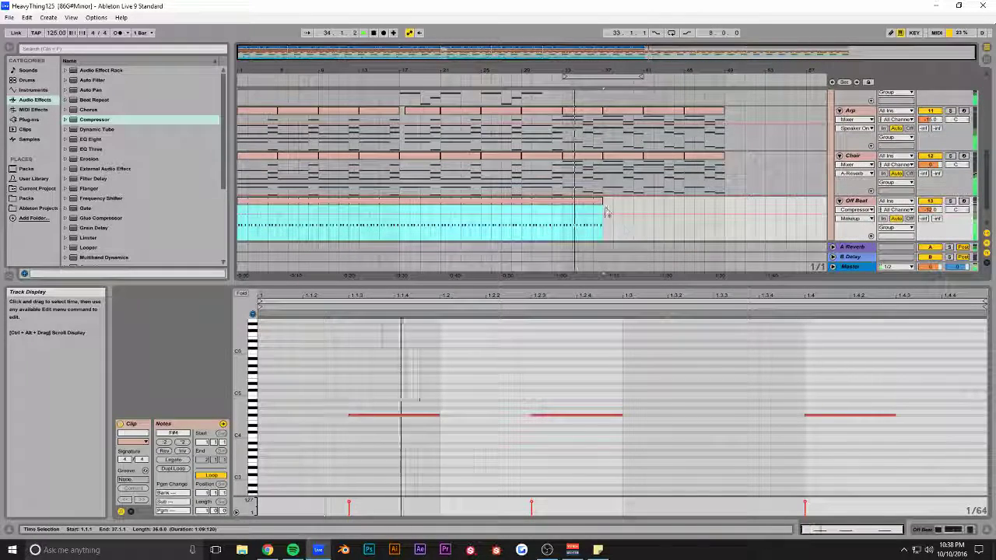
{"action": "key", "text": "space"}
{"action": "left_click_drag", "start_coordinate": [602, 204], "coordinate": [558, 203]}
{"action": "key", "text": "ctrl+s"}
- Lower the Off Beat track's volume, play the song from the start and save the set
{"action": "left_click", "coordinate": [929, 210]}
{"action": "left_click_drag", "start_coordinate": [934, 213], "coordinate": [934, 217]}
{"action": "key", "text": "space"}
{"action": "key", "text": "ctrl+s"}
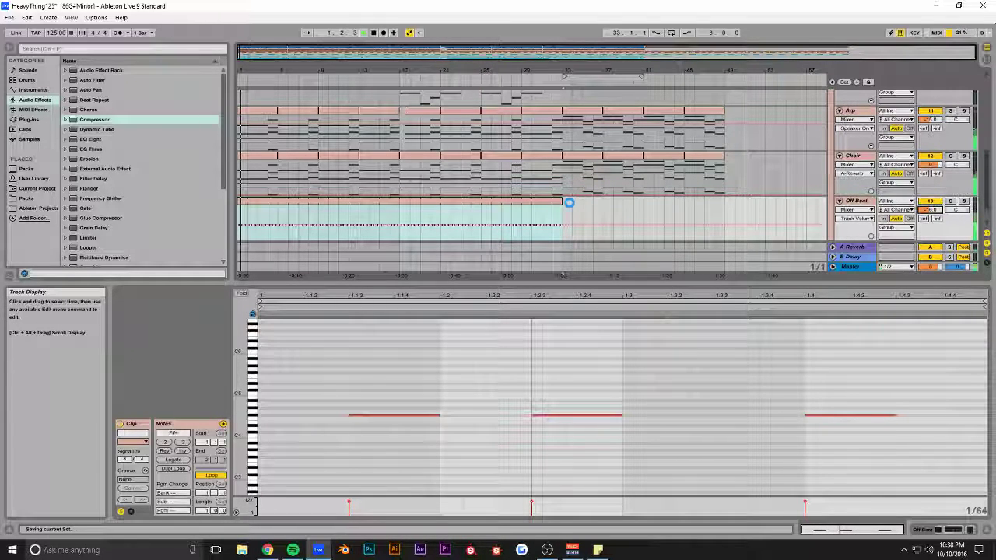
- Collapse the Synth group, shrink the detail view to enlarge the arrangement, and save the set
{"action": "scroll", "coordinate": [569, 202], "scroll_direction": "down", "scroll_amount": 2}
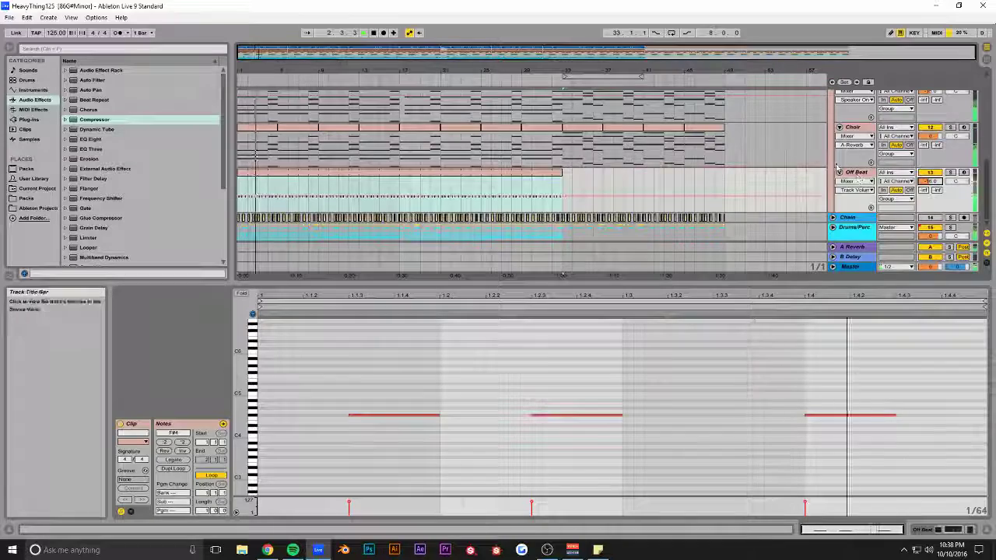
{"action": "scroll", "coordinate": [801, 154], "scroll_direction": "up", "scroll_amount": 10}
{"action": "left_click", "coordinate": [833, 104]}
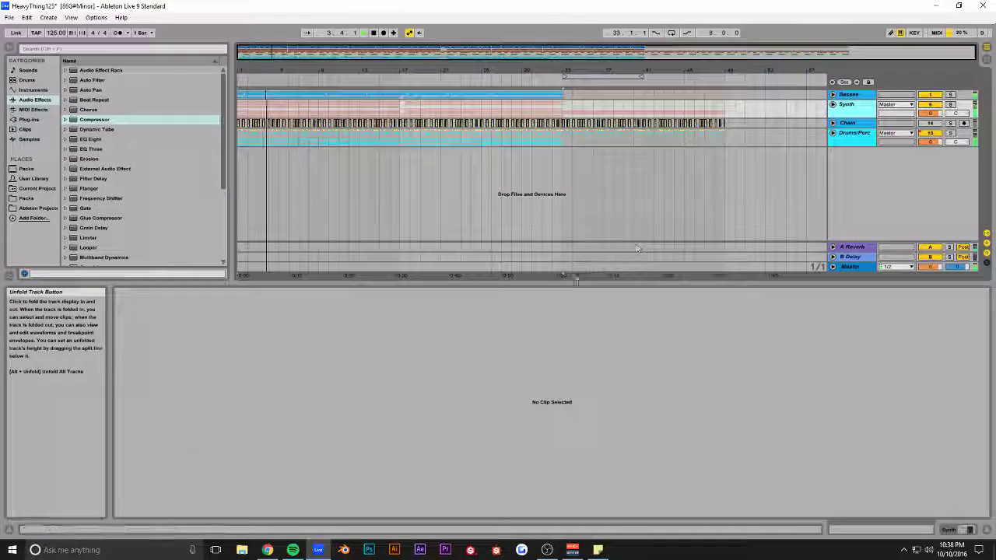
{"action": "left_click_drag", "start_coordinate": [586, 284], "coordinate": [577, 506]}
{"action": "key", "text": "ctrl+s"}
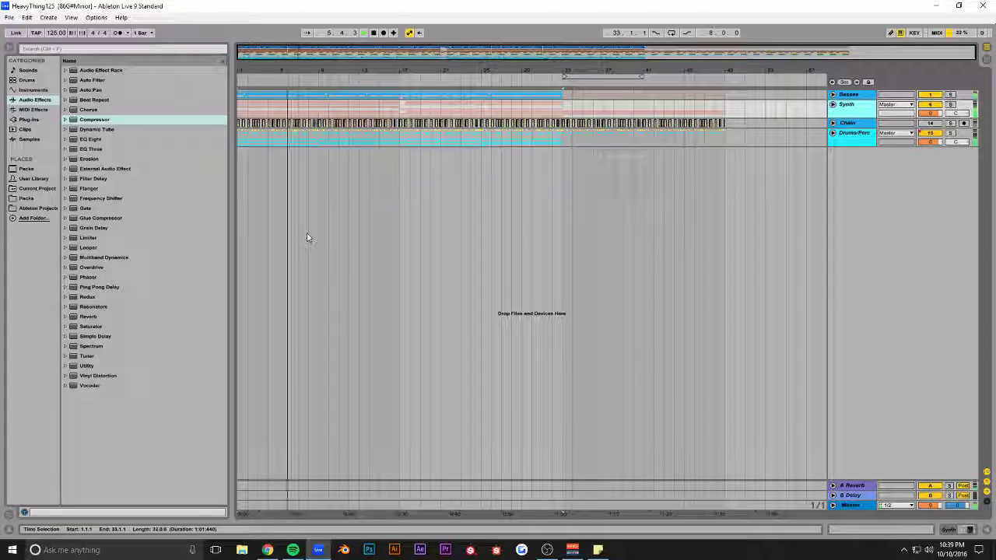
{"action": "left_click_drag", "start_coordinate": [975, 50], "coordinate": [823, 50]}
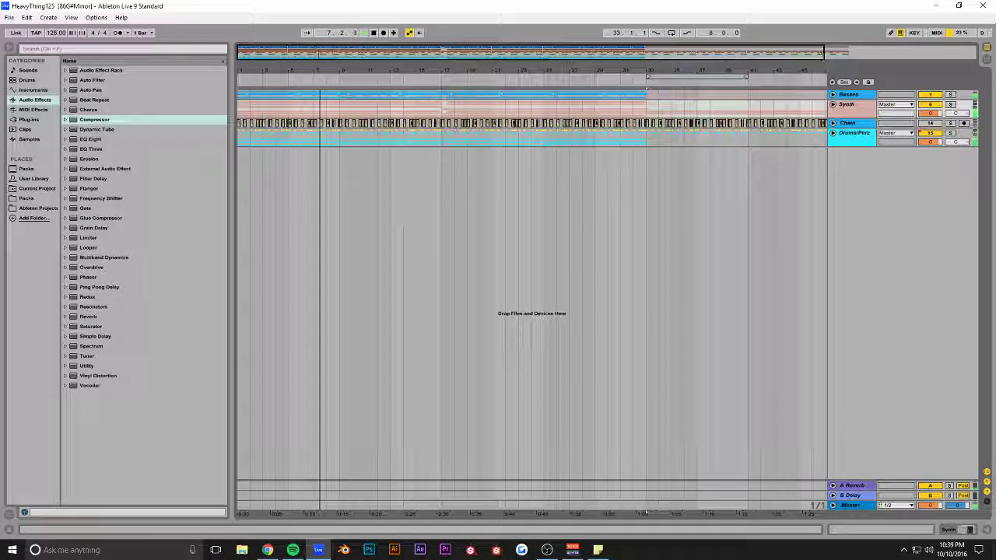
- Expand the Synth group, show the Off Beat track's devices and delete its Compressor
{"action": "left_click", "coordinate": [833, 104]}
{"action": "scroll", "coordinate": [873, 382], "scroll_direction": "down", "scroll_amount": 1}
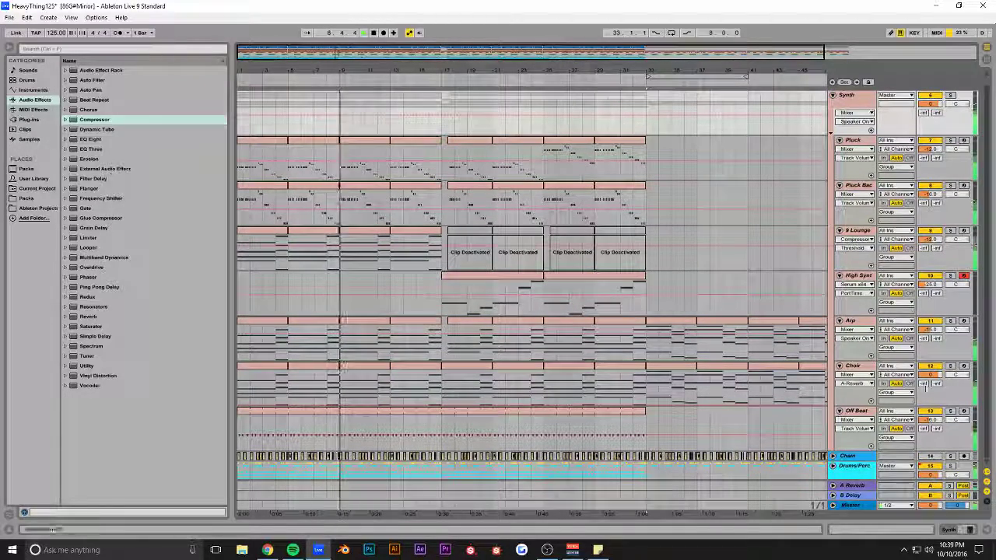
{"action": "left_click", "coordinate": [944, 529]}
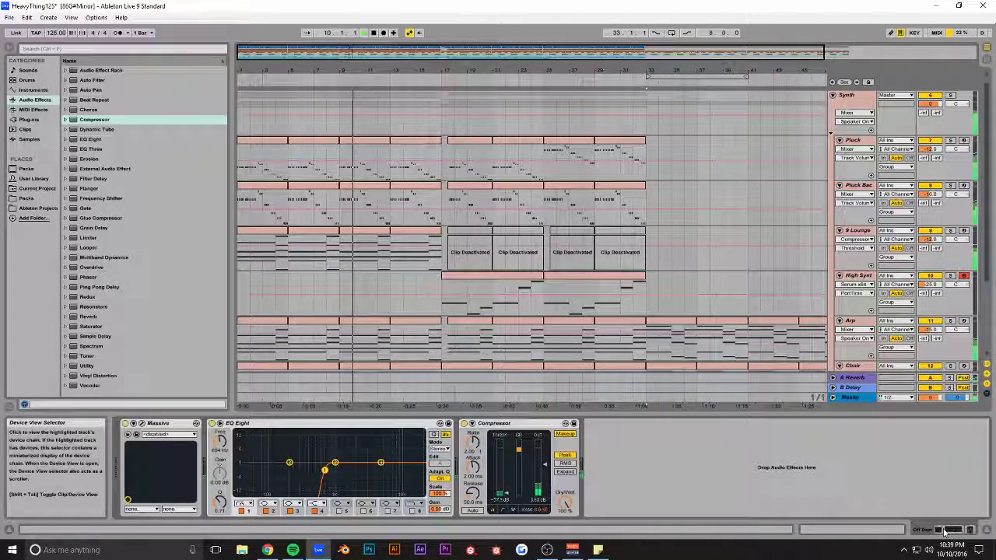
{"action": "left_click", "coordinate": [504, 424]}
{"action": "key", "text": "Delete"}
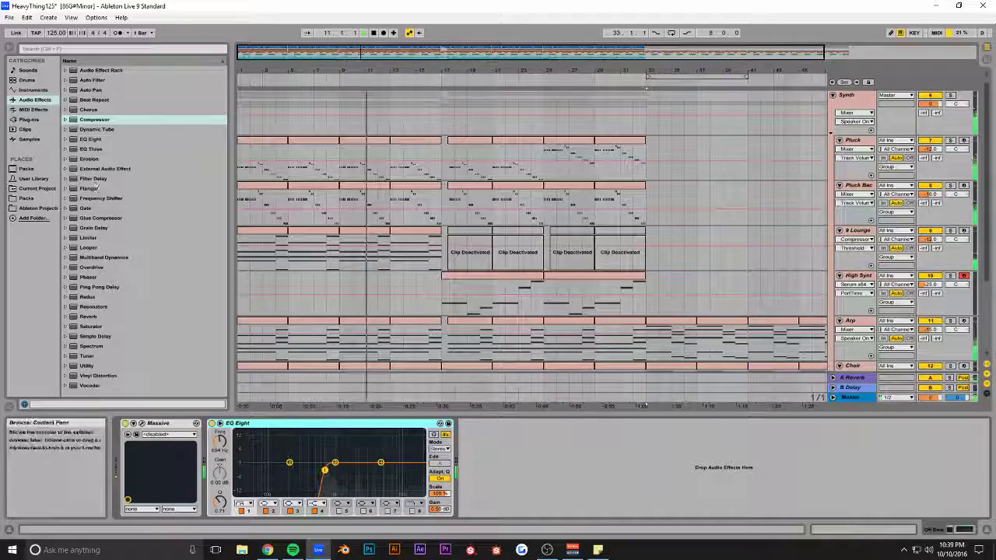
- Try Multiband Dynamics on the Off Beat track and lower the track's volume to -25
{"action": "left_click", "coordinate": [97, 257]}
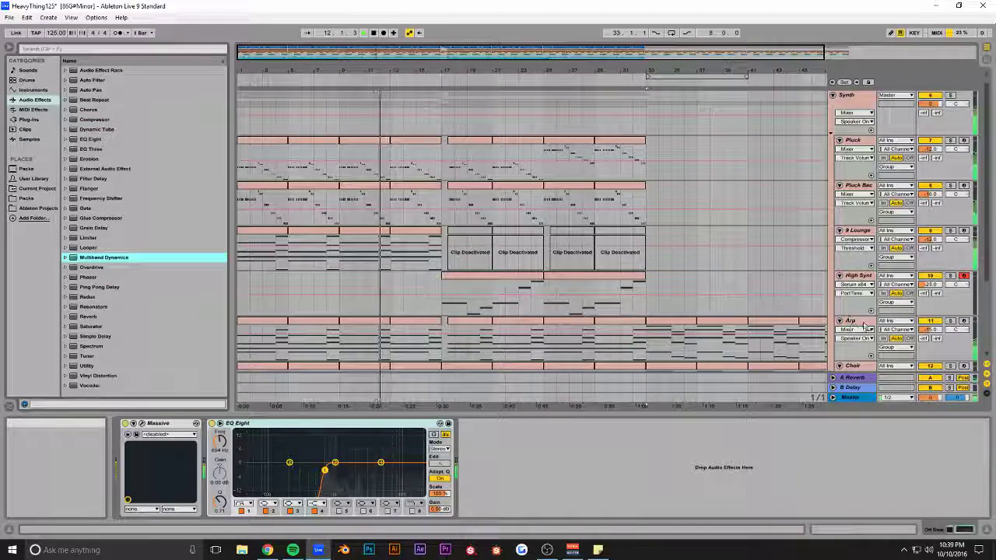
{"action": "scroll", "coordinate": [511, 296], "scroll_direction": "down", "scroll_amount": 3}
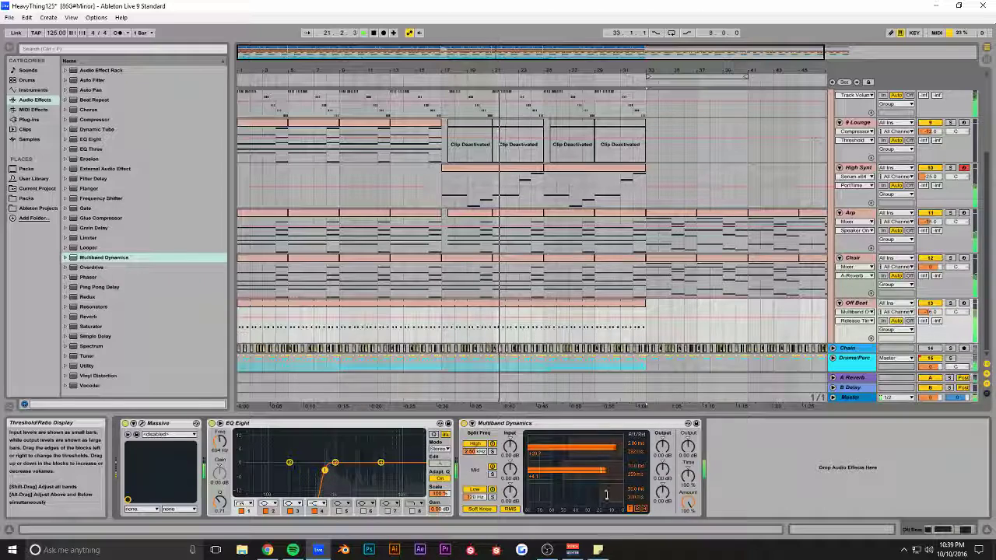
{"action": "left_click", "coordinate": [936, 312]}
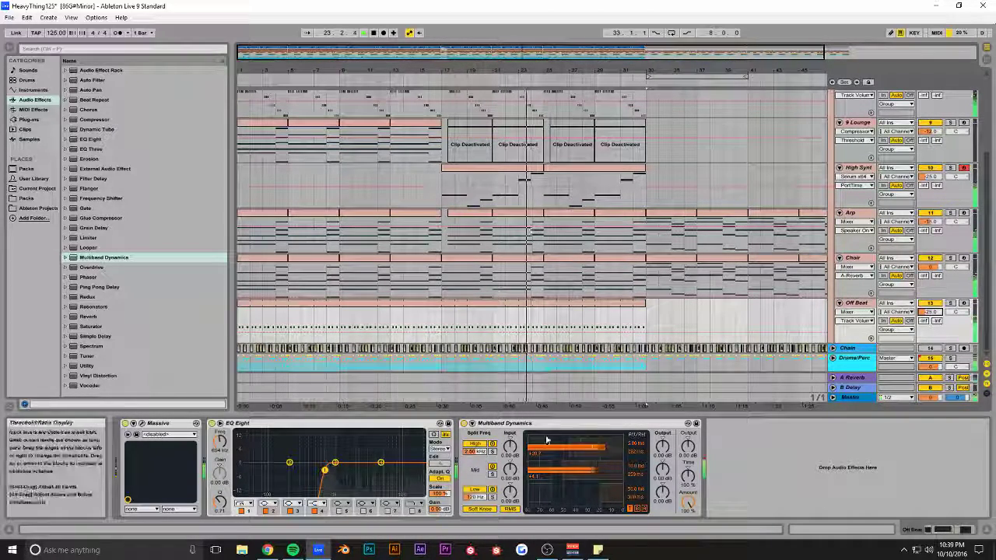
- Turn off and delete Multiband Dynamics on the Off Beat track, and raise the track's volume again
{"action": "left_click", "coordinate": [510, 425]}
{"action": "key", "text": "0"}
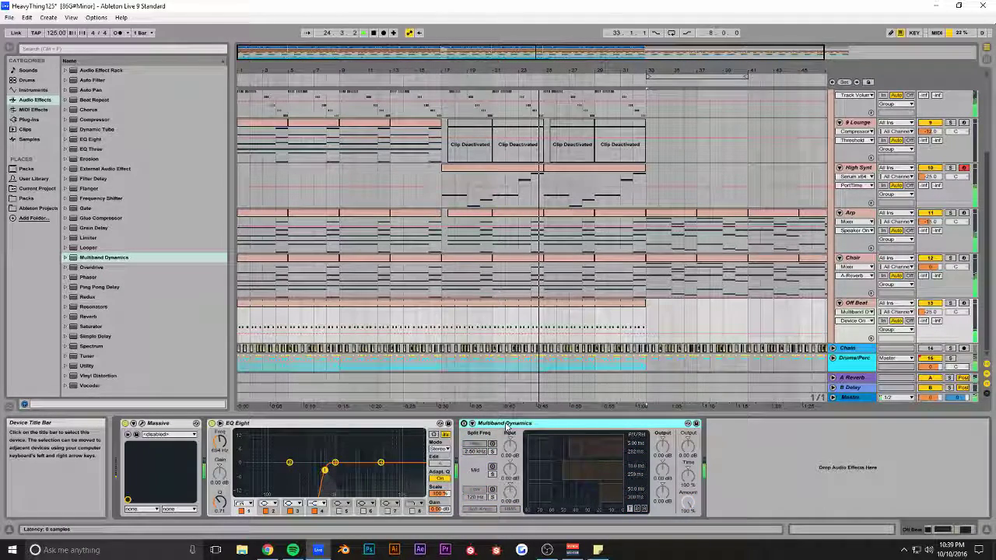
{"action": "key", "text": "Delete"}
{"action": "left_click", "coordinate": [936, 312]}
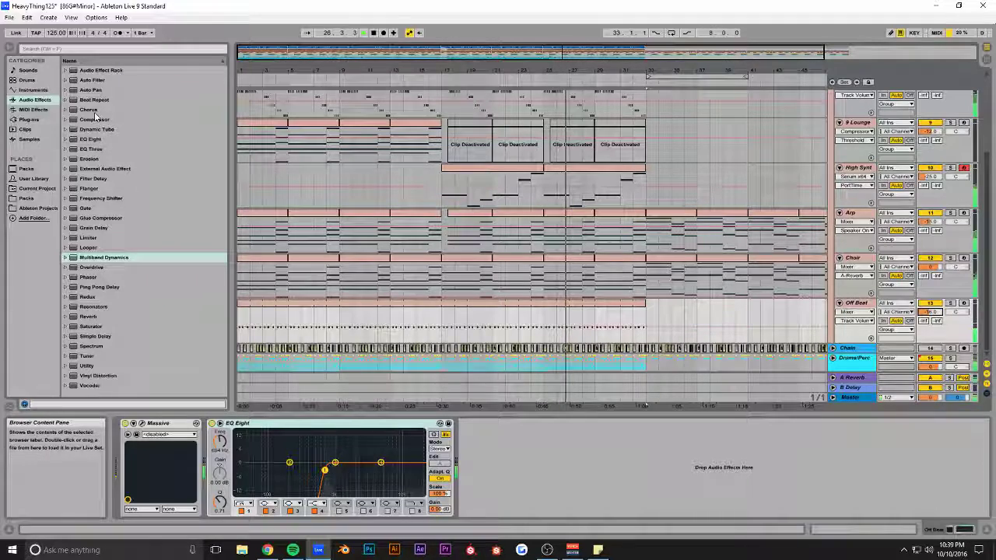
- Add a Compressor to the Off Beat track, lower its threshold, lengthen the release and set a 0.16 ms attack and 4.34:1 ratio
{"action": "left_click_drag", "start_coordinate": [94, 118], "coordinate": [350, 270]}
{"action": "left_click_drag", "start_coordinate": [391, 313], "coordinate": [392, 315]}
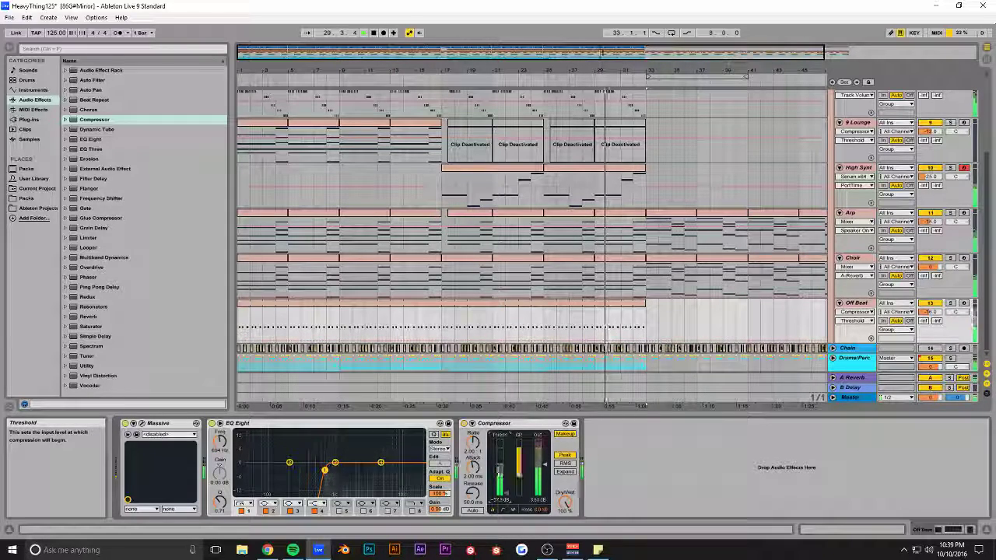
{"action": "left_click", "coordinate": [503, 509]}
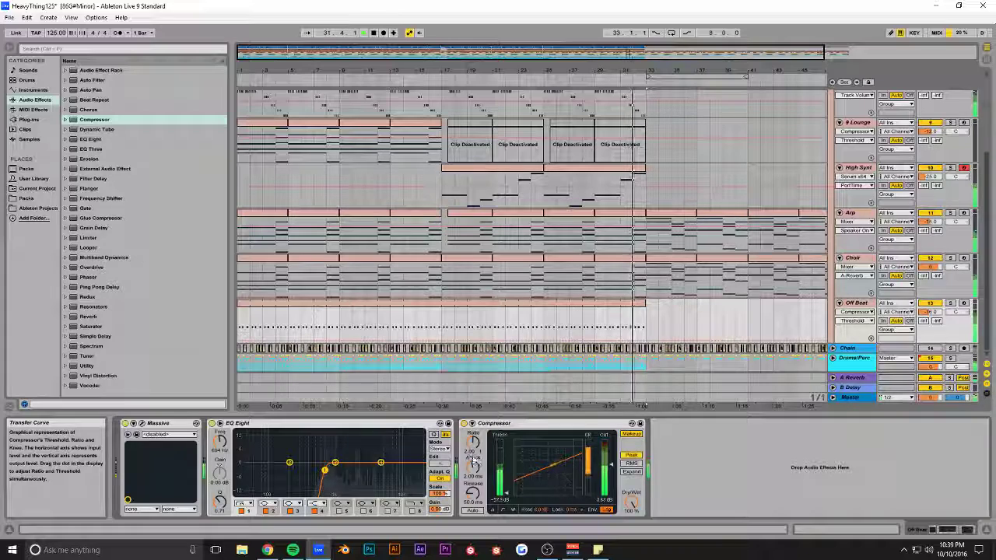
{"action": "left_click_drag", "start_coordinate": [472, 443], "coordinate": [473, 493]}
{"action": "left_click_drag", "start_coordinate": [476, 454], "coordinate": [479, 451]}
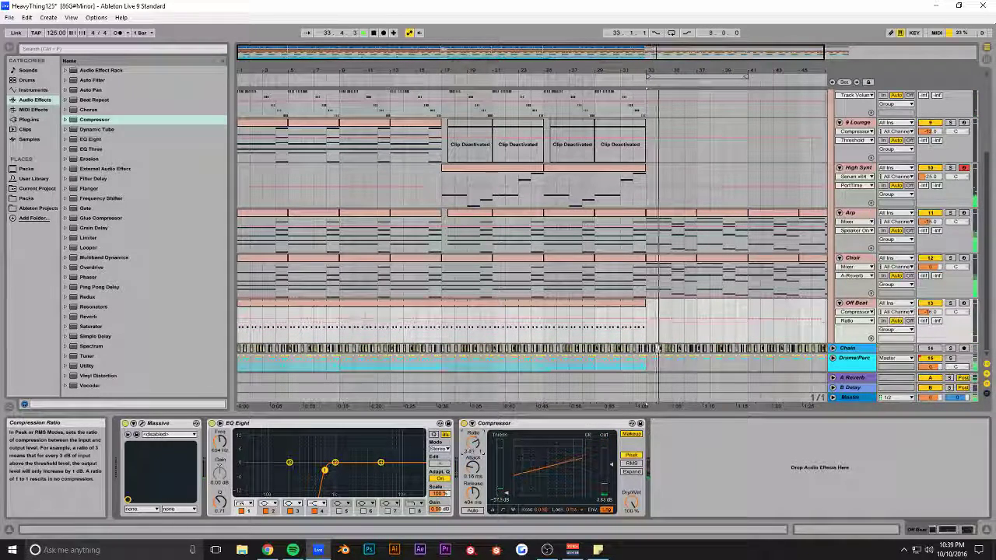
- Replay the song from the start and raise the Off Beat Compressor's output gain to 8.26 dB, checking its release mode
{"action": "key", "text": "space"}
{"action": "key", "text": "space"}
{"action": "left_click_drag", "start_coordinate": [610, 465], "coordinate": [610, 464]}
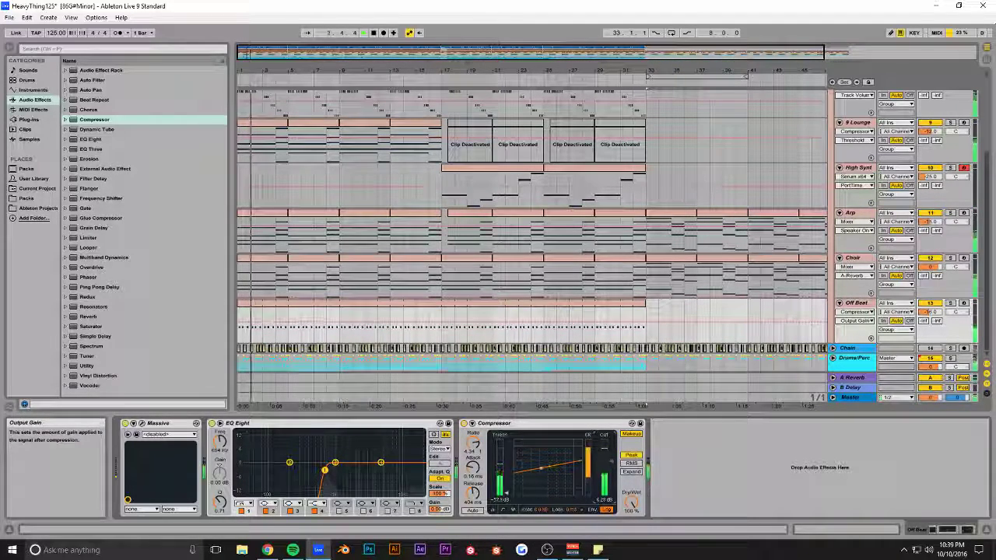
{"action": "left_click", "coordinate": [606, 511]}
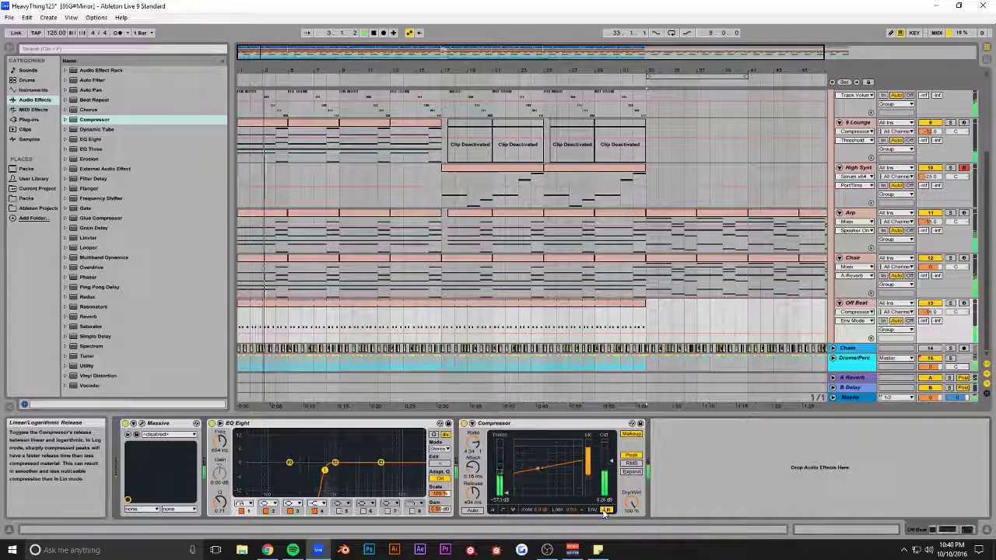
{"action": "left_click", "coordinate": [606, 511]}
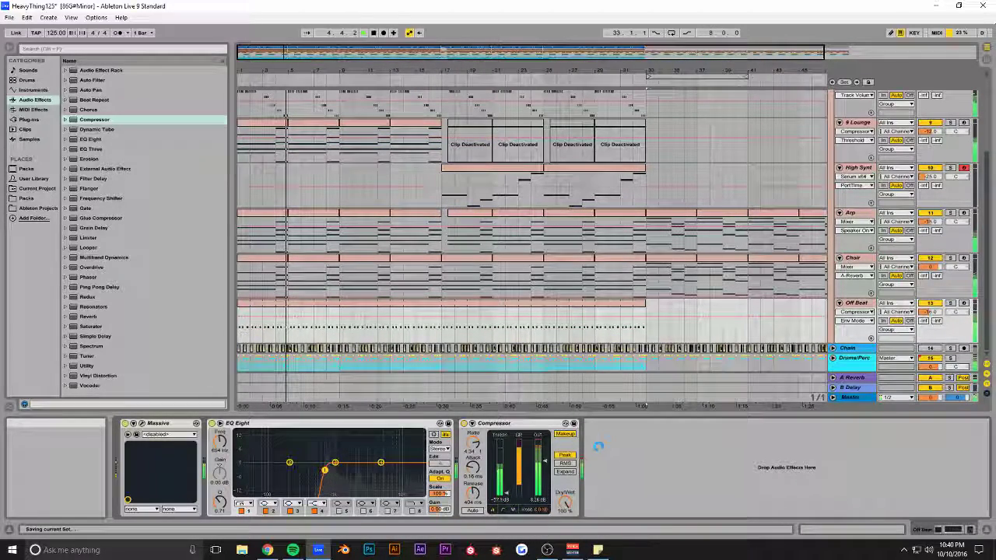
- Set the Off Beat track's volume to -20 and save the set
{"action": "left_click", "coordinate": [930, 312]}
{"action": "key", "text": "ctrl+s"}
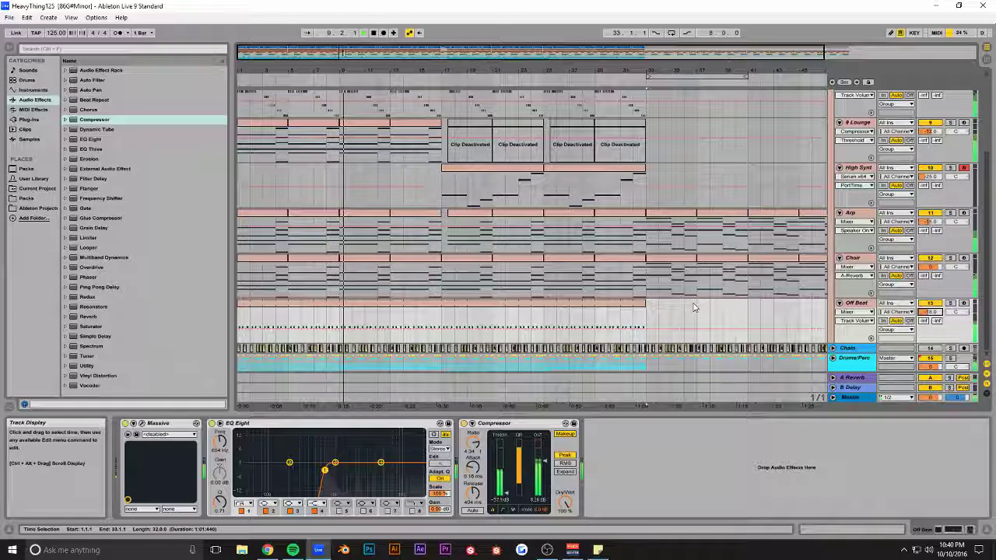
{"action": "left_click_drag", "start_coordinate": [939, 312], "coordinate": [936, 311]}
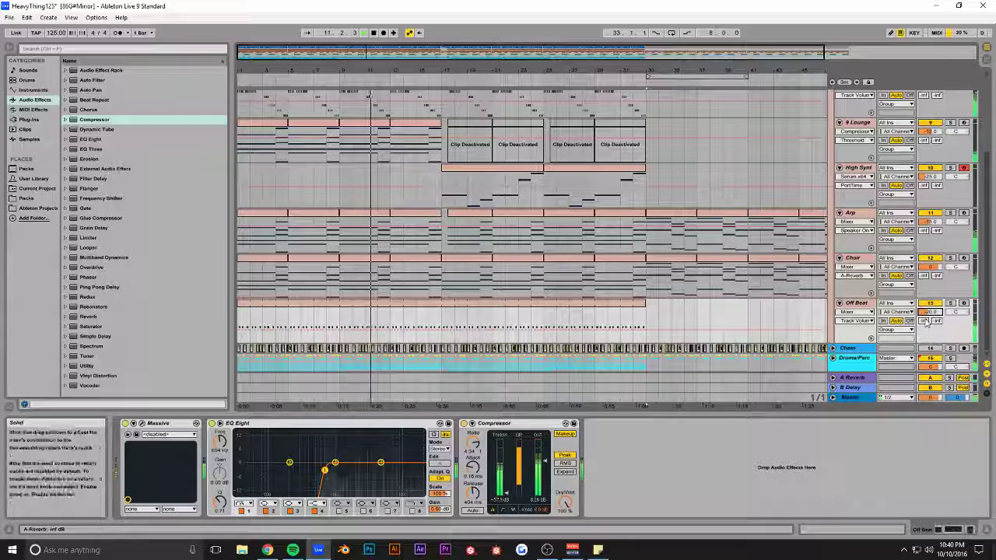
- Try filling bars 33 to 49 of the Pluck track with four duplicates of its bar 29 clip, playing from bar 33
{"action": "scroll", "coordinate": [695, 315], "scroll_direction": "up", "scroll_amount": 5}
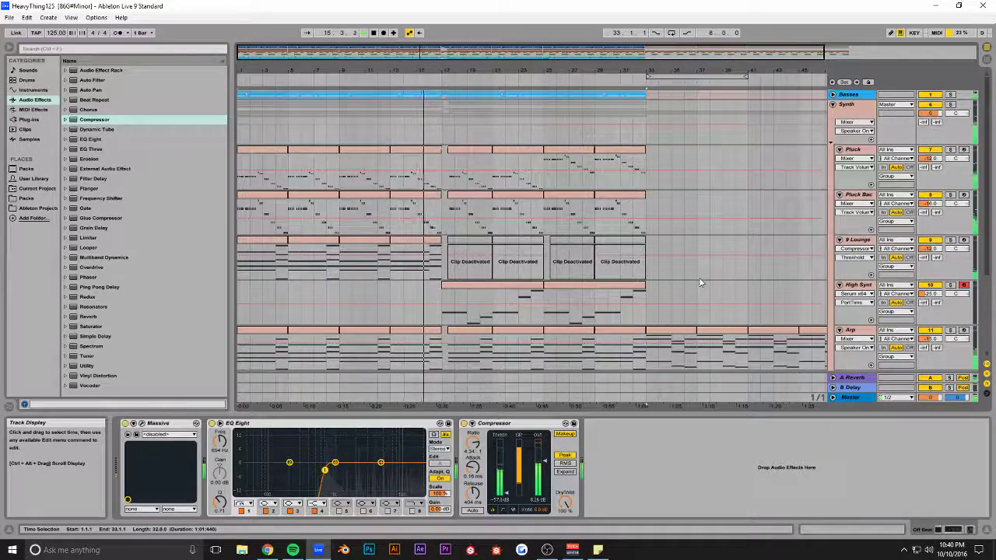
{"action": "scroll", "coordinate": [700, 283], "scroll_direction": "down", "scroll_amount": 3}
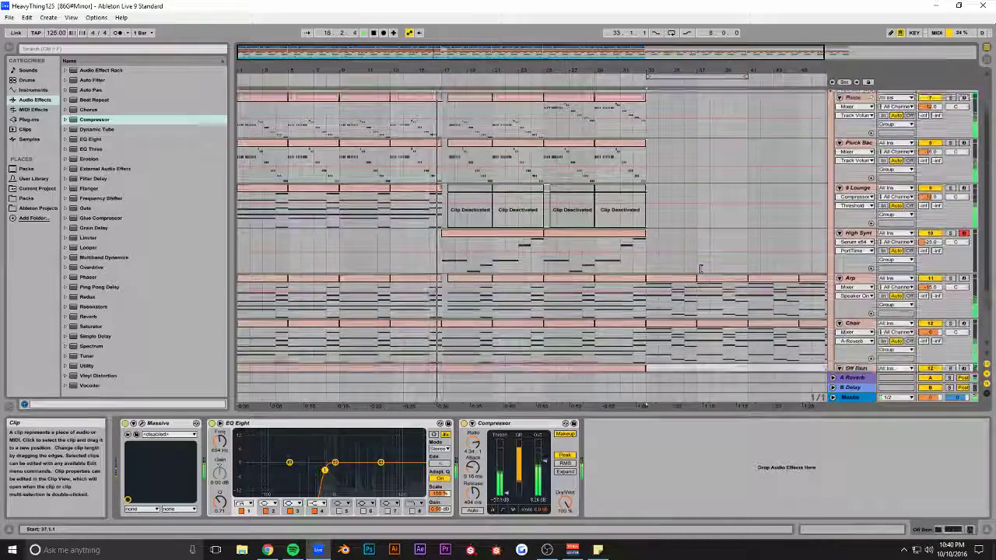
{"action": "scroll", "coordinate": [700, 268], "scroll_direction": "up", "scroll_amount": 3}
{"action": "left_click", "coordinate": [615, 152]}
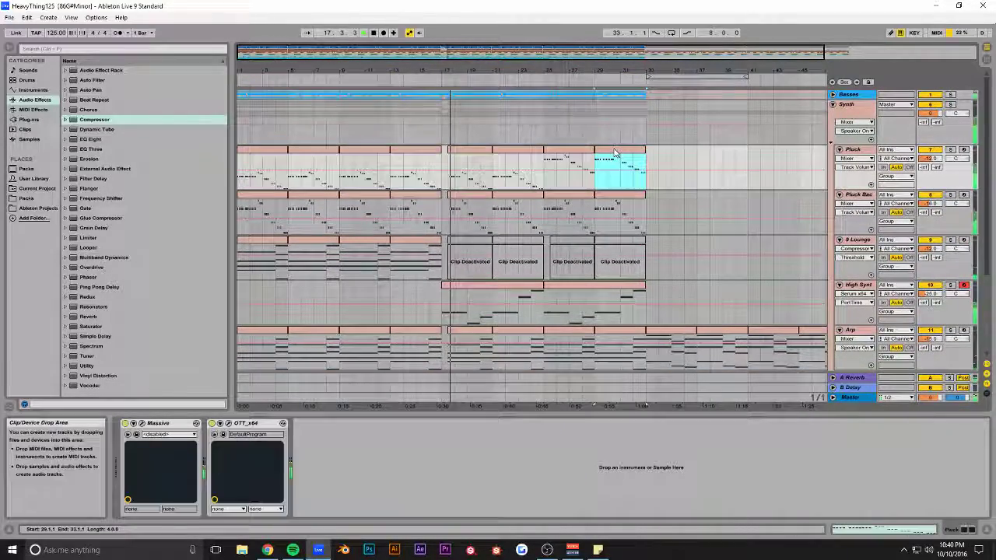
{"action": "key", "text": "ctrl+d"}
{"action": "key", "text": "ctrl+d"}
{"action": "key", "text": "ctrl+d"}
{"action": "left_click", "coordinate": [648, 125]}
{"action": "key", "text": "space"}
{"action": "key", "text": "space"}
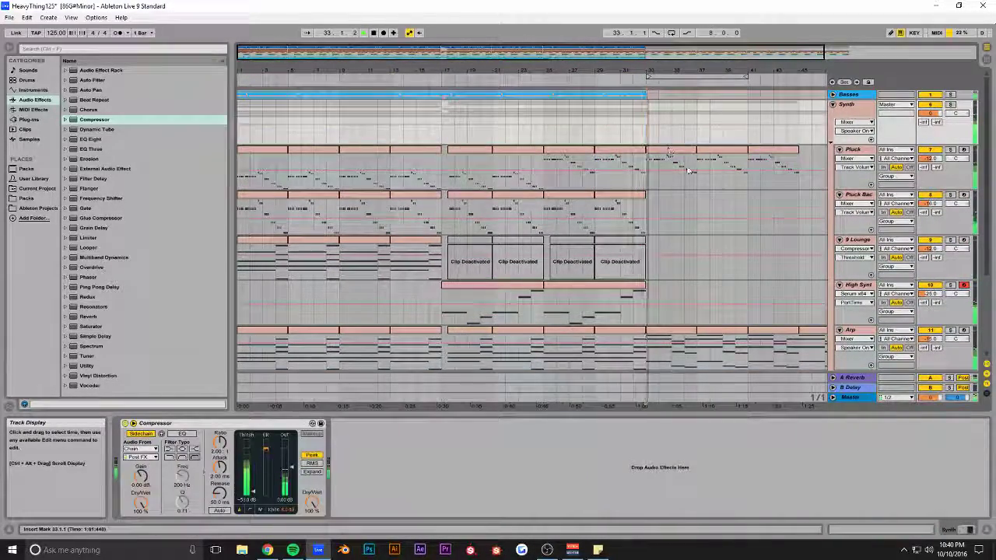
{"action": "left_click", "coordinate": [770, 158]}
{"action": "key", "text": "ctrl+d"}
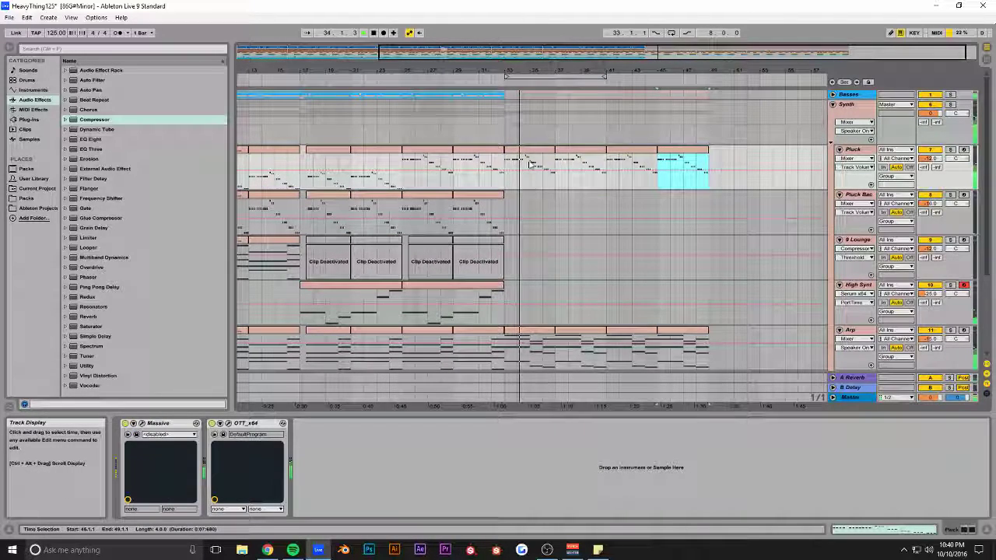
- Replace the Pluck clips in bars 33 to 49 with four copies of the bar 13 clip, and play from bar 33
{"action": "left_click", "coordinate": [715, 163]}
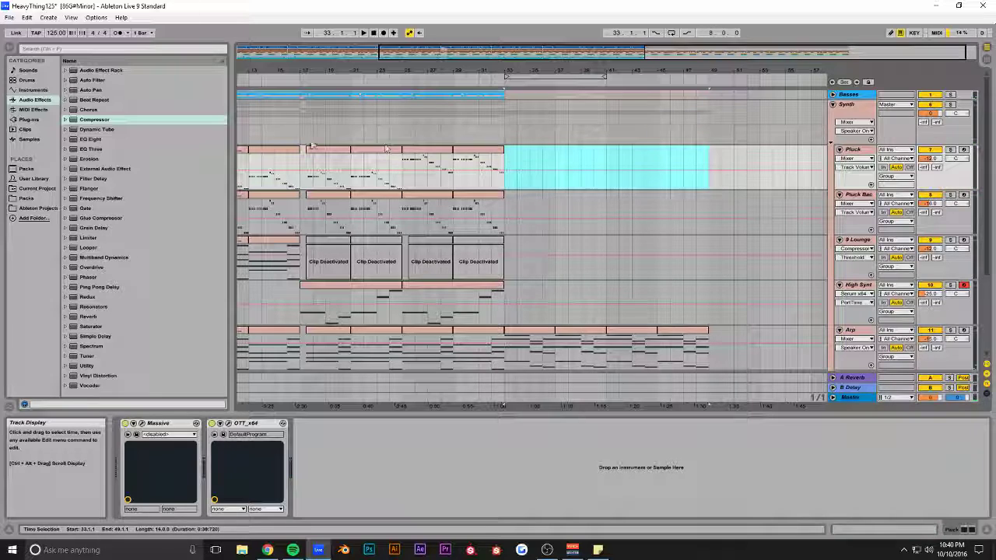
{"action": "left_click_drag", "start_coordinate": [278, 150], "coordinate": [432, 163]}
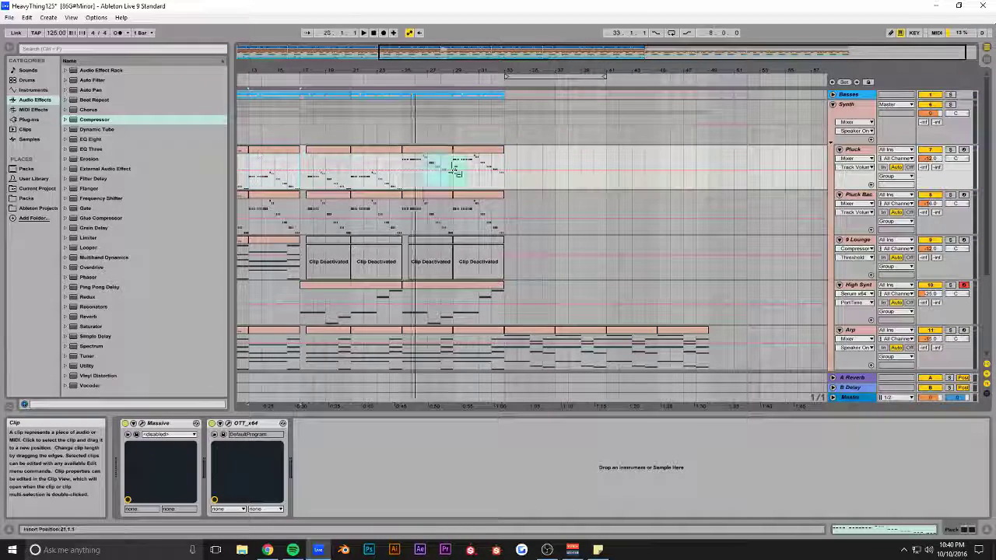
{"action": "key", "text": "ctrl+d"}
{"action": "key", "text": "ctrl+d"}
{"action": "left_click", "coordinate": [505, 135]}
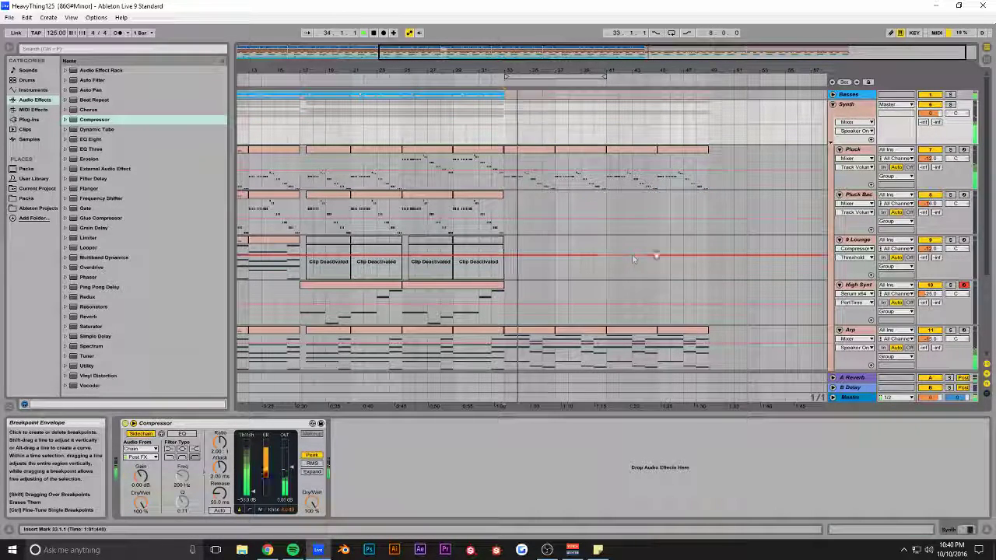
- Transpose the notes in the last two bars of the Bass clip at bar 33 up one octave, and save the set
{"action": "left_click", "coordinate": [833, 94]}
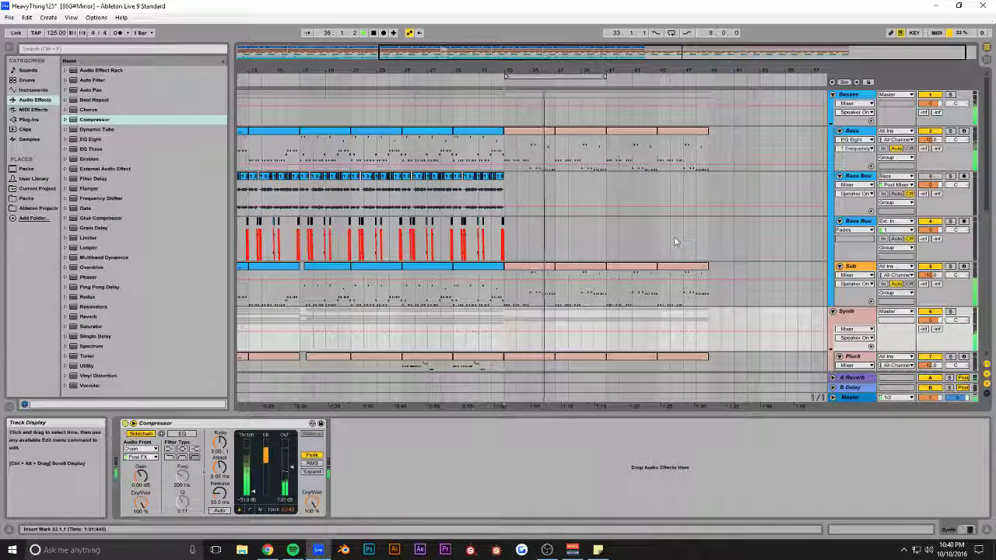
{"action": "double_click", "coordinate": [529, 131]}
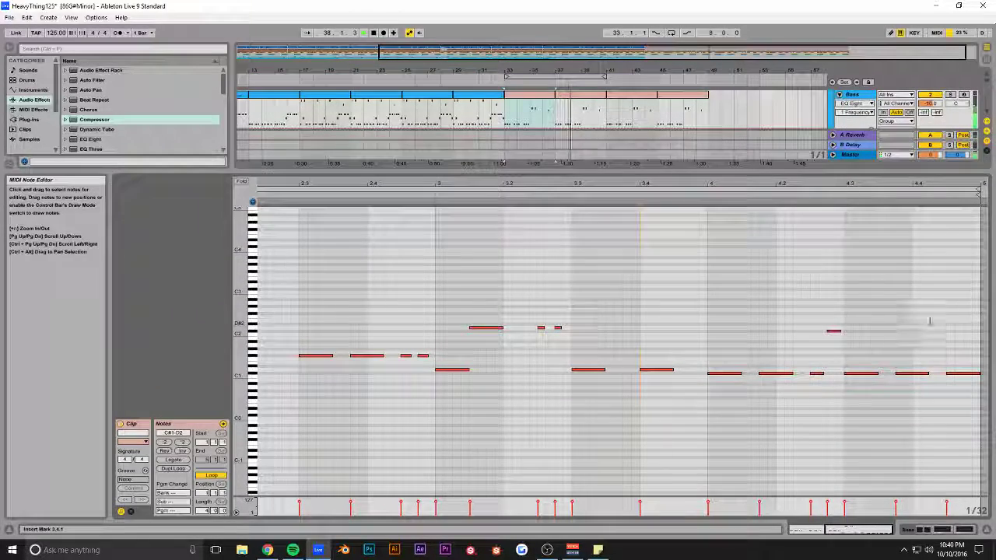
{"action": "left_click_drag", "start_coordinate": [964, 271], "coordinate": [448, 428]}
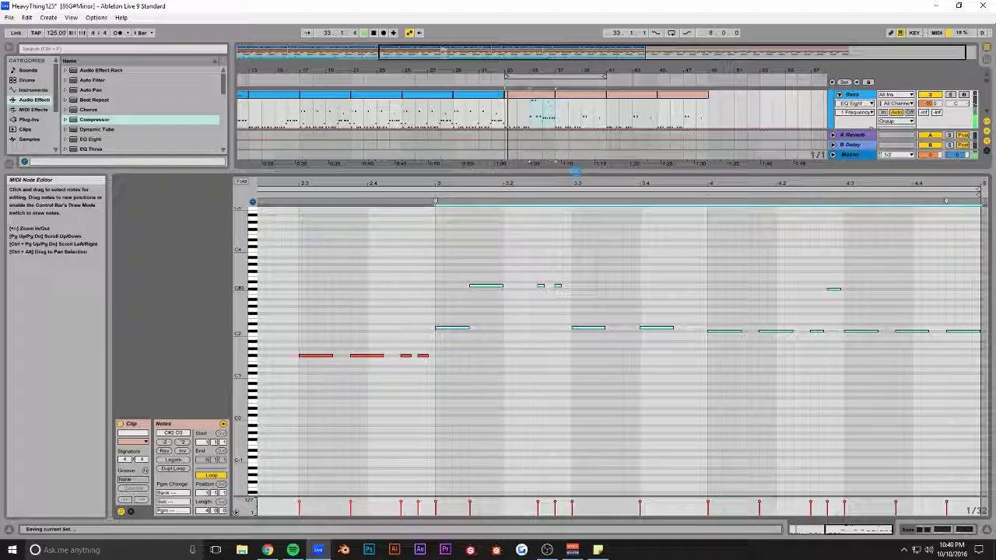
{"action": "left_click_drag", "start_coordinate": [575, 173], "coordinate": [575, 415]}
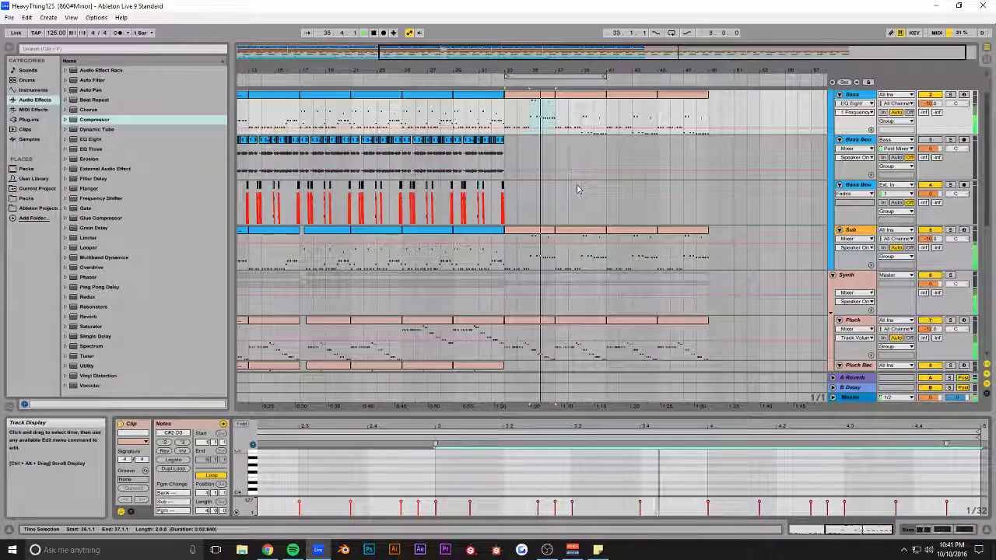
- Copy the Lev_Impact_White clip on the 26 Audio track to bar 33 and play the transition
{"action": "scroll", "coordinate": [577, 189], "scroll_direction": "down", "scroll_amount": 2}
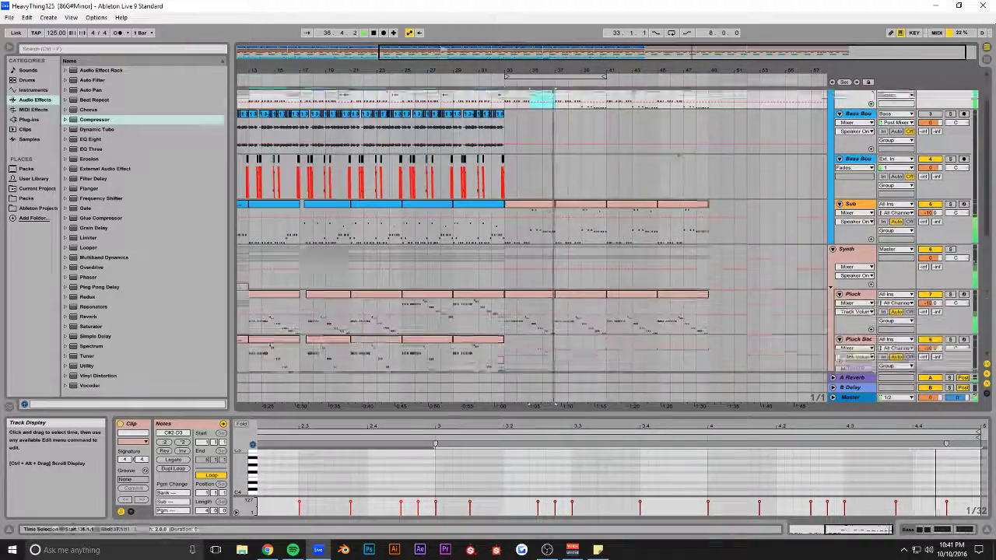
{"action": "scroll", "coordinate": [732, 226], "scroll_direction": "down", "scroll_amount": 3}
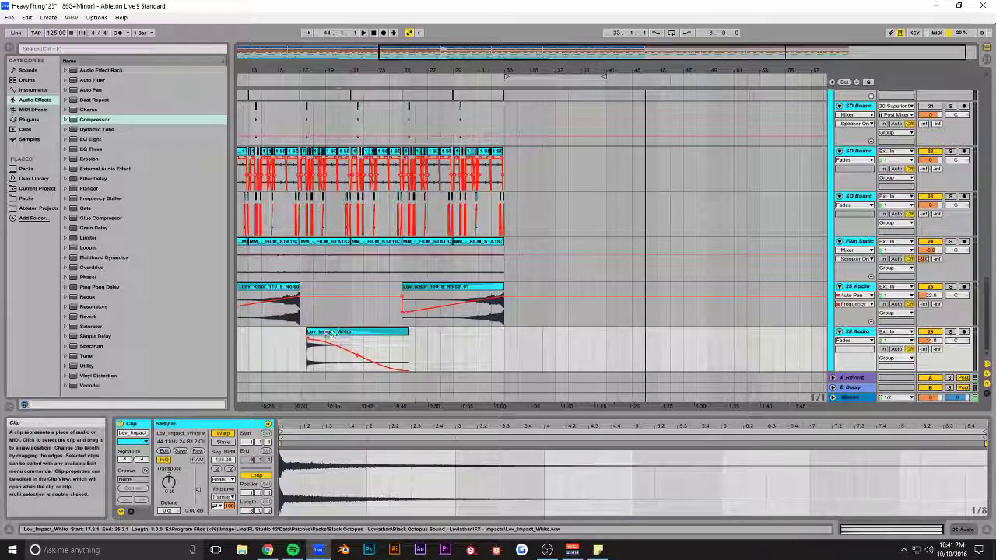
{"action": "left_click", "coordinate": [265, 347]}
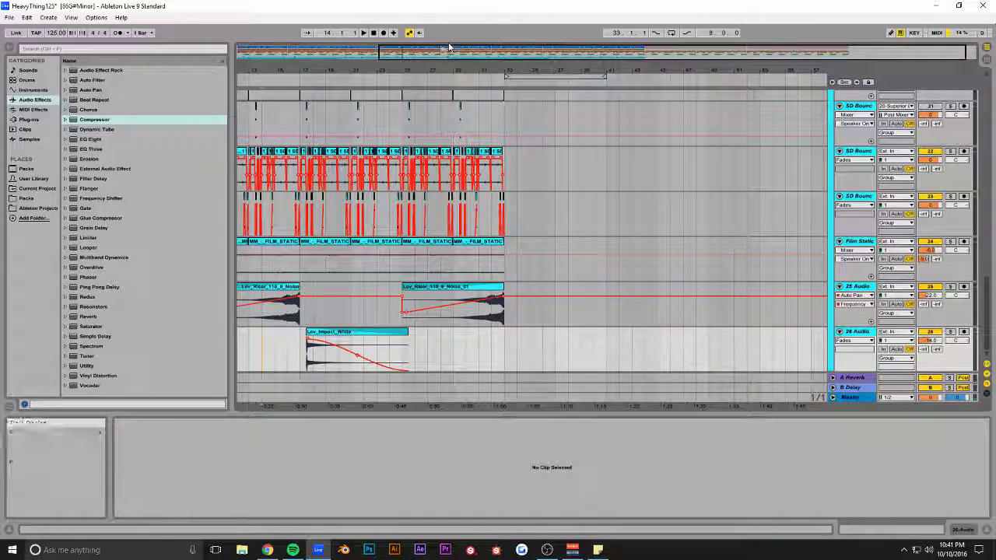
{"action": "left_click_drag", "start_coordinate": [449, 48], "coordinate": [449, 23]}
{"action": "left_click", "coordinate": [428, 333]}
{"action": "left_click_drag", "start_coordinate": [428, 337], "coordinate": [583, 345]}
{"action": "left_click", "coordinate": [553, 340]}
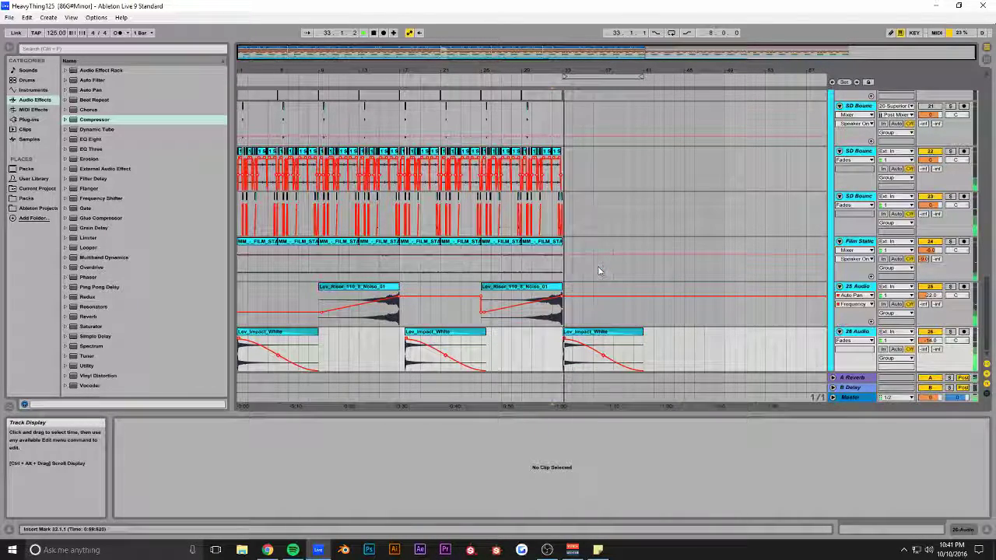
- Try duplicating the bar 33 Lev_Impact_White clip to bar 41, and delete the duplicate
{"action": "left_click", "coordinate": [597, 333]}
{"action": "key", "text": "ctrl+d"}
{"action": "key", "text": "ctrl+s"}
{"action": "key", "text": "Delete"}
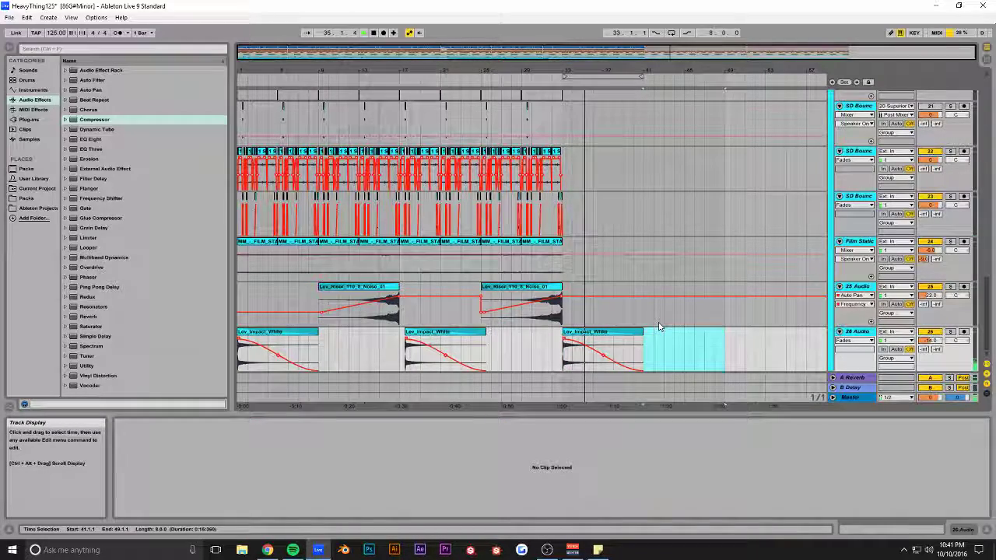
- Collapse all the track groups in the arrangement and save the set
{"action": "scroll", "coordinate": [596, 204], "scroll_direction": "up", "scroll_amount": 10}
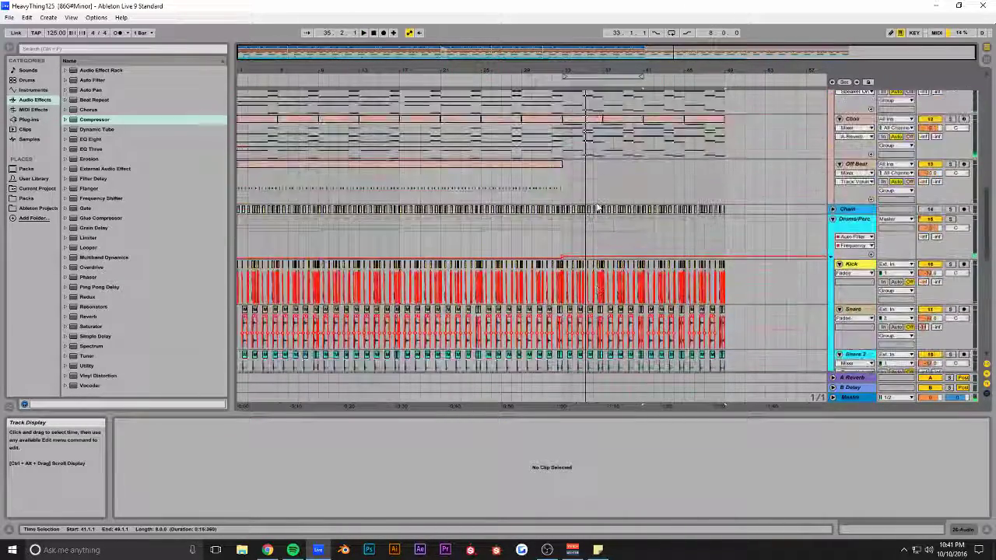
{"action": "left_click", "coordinate": [832, 312], "text": "alt"}
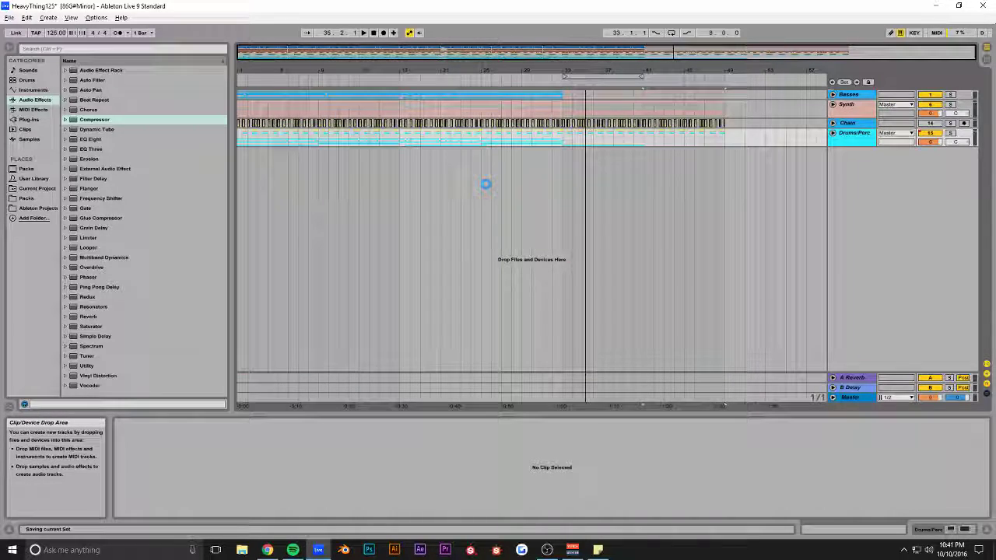
- Play the song from the start and open the IL Maximus plug-in on the Master track
{"action": "left_click", "coordinate": [373, 32]}
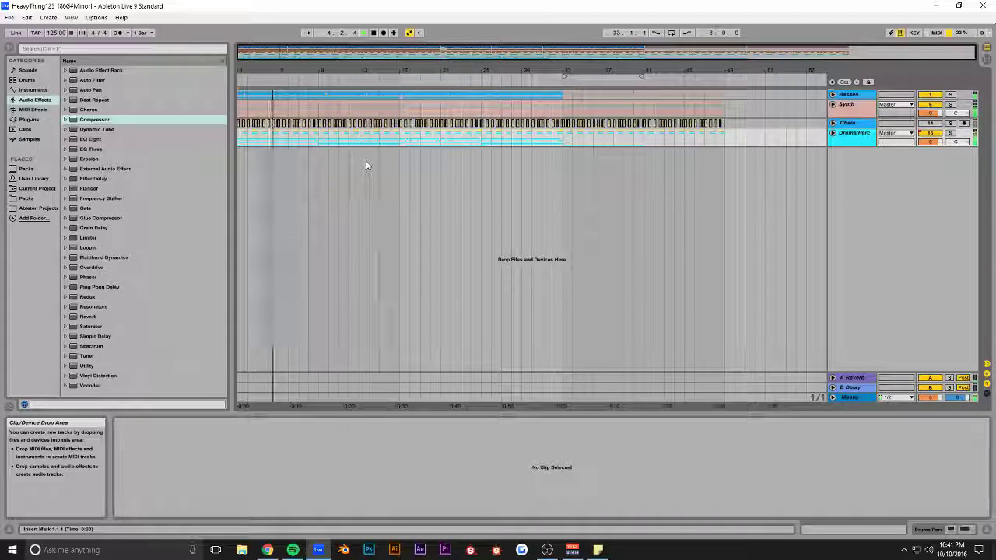
{"action": "left_click", "coordinate": [856, 398]}
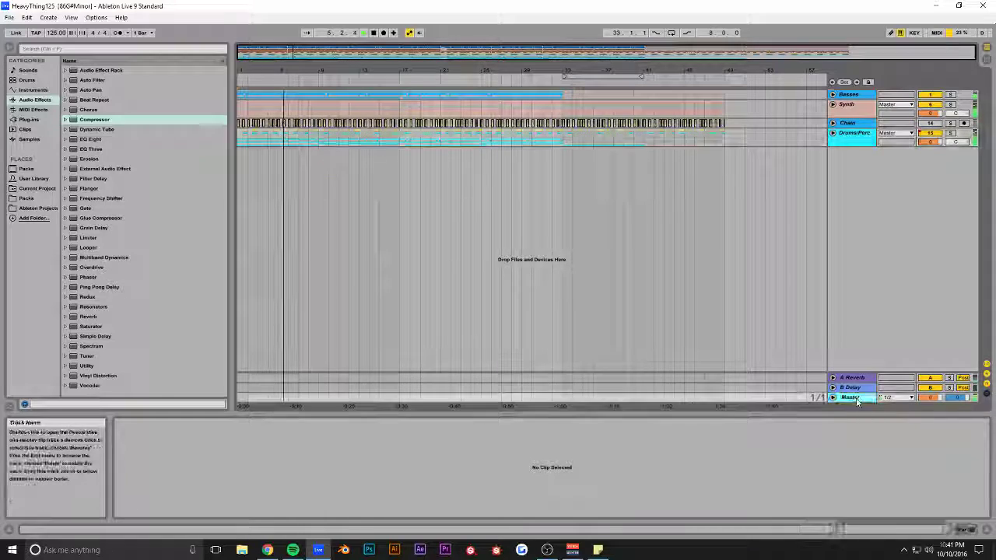
{"action": "left_click", "coordinate": [965, 529]}
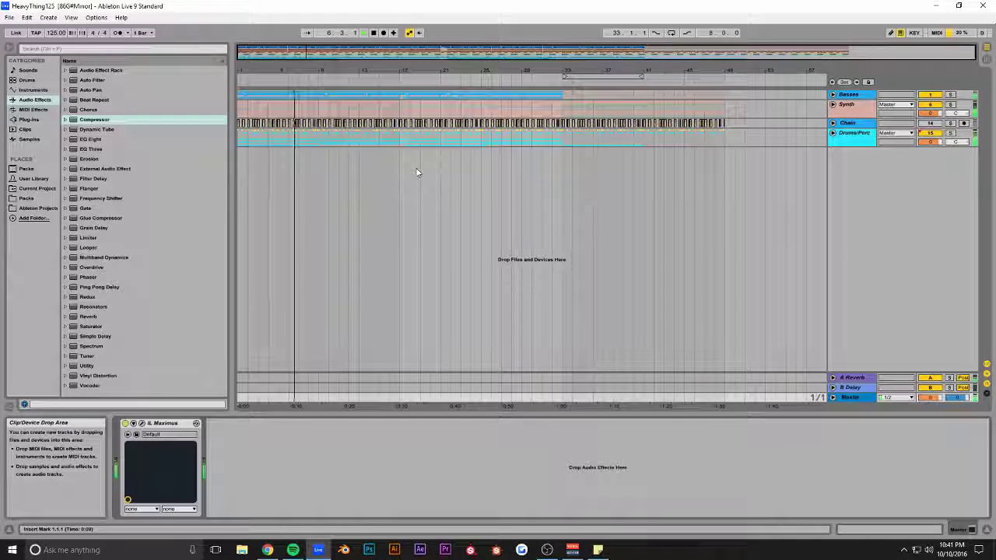
{"action": "left_click", "coordinate": [141, 423]}
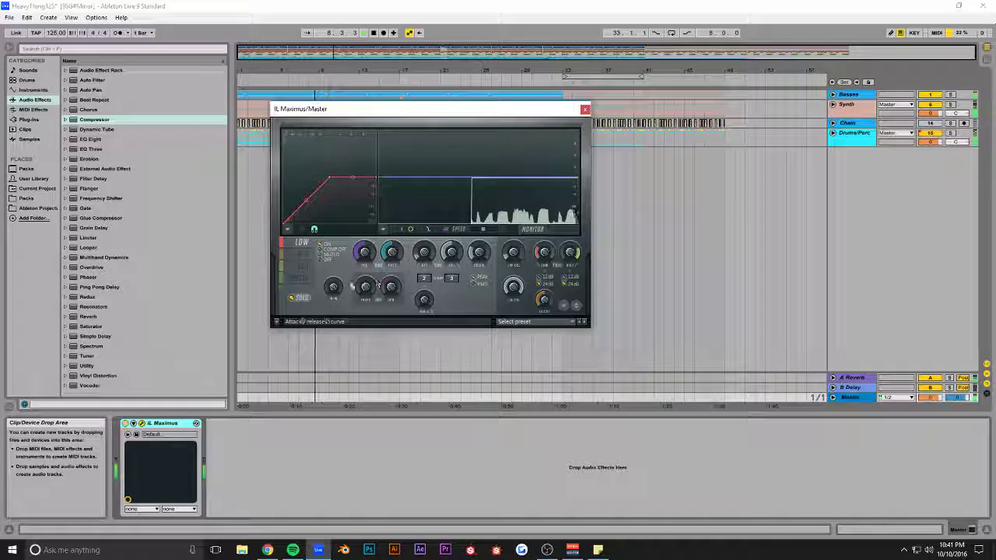
- Adjust the Low band's stereo separation and low crossover frequency in Maximus, and compare the band switched off and on
{"action": "left_click_drag", "start_coordinate": [332, 290], "coordinate": [333, 305]}
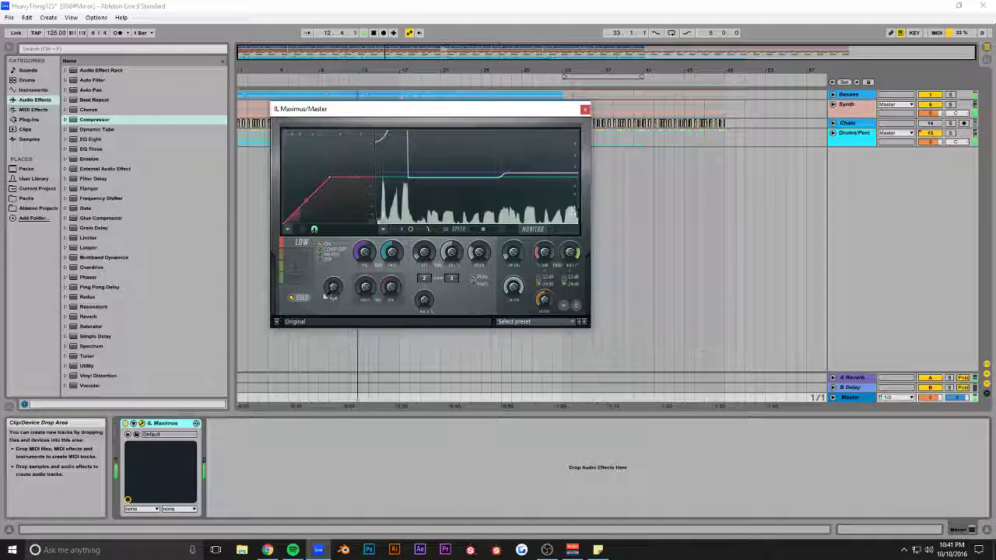
{"action": "left_click_drag", "start_coordinate": [544, 252], "coordinate": [544, 257]}
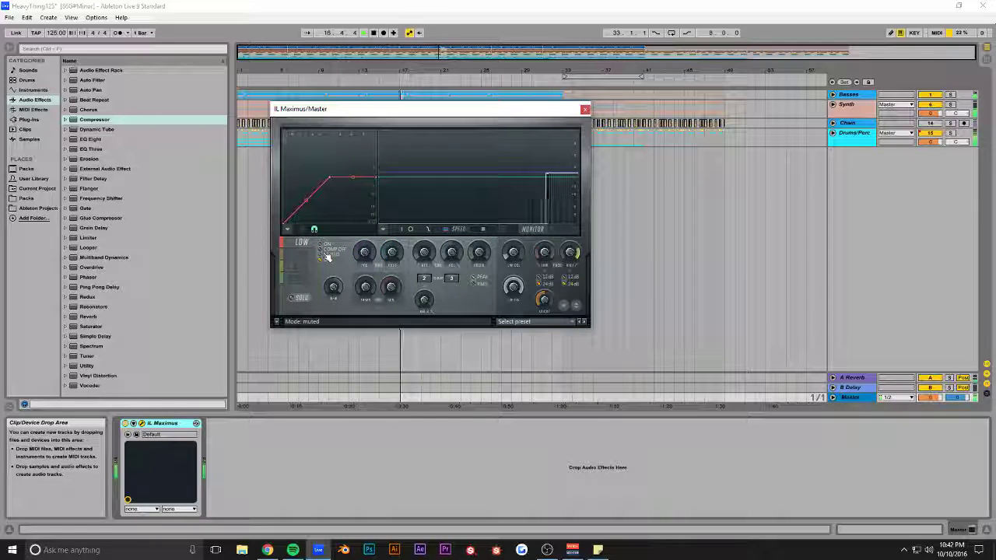
{"action": "left_click", "coordinate": [328, 260]}
{"action": "left_click", "coordinate": [328, 245]}
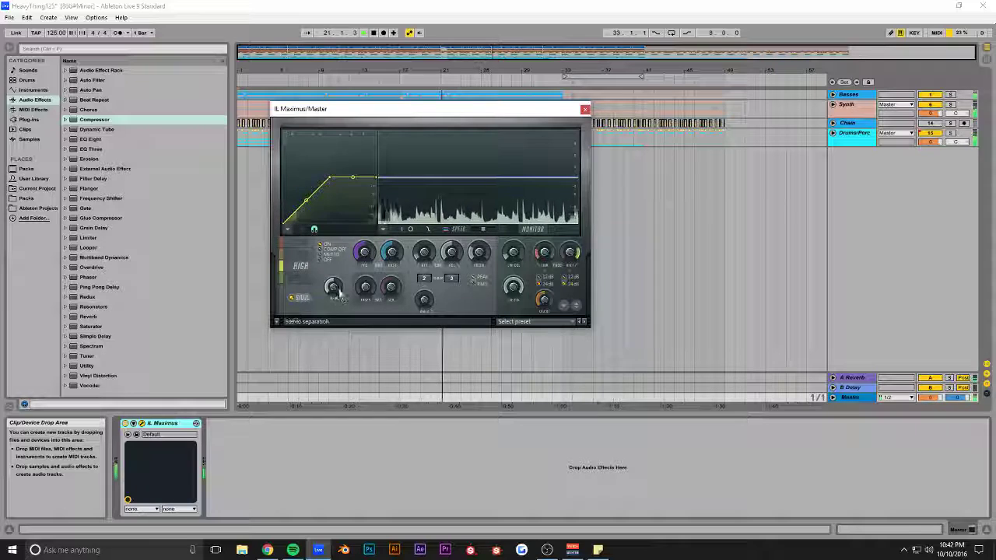
- Turn off the High band's solo, check the Mid, Master and Low bands, and close Maximus
{"action": "left_click", "coordinate": [299, 298]}
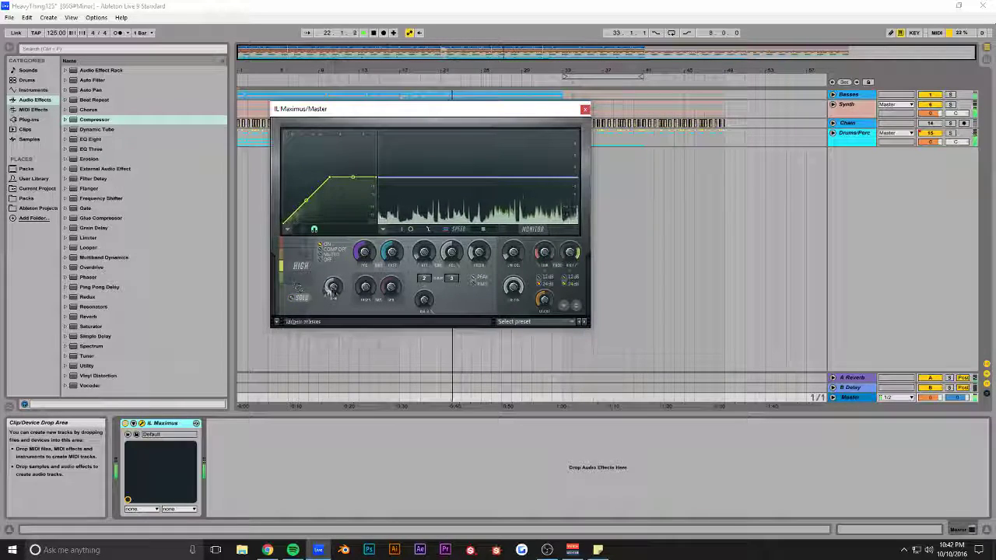
{"action": "left_click", "coordinate": [281, 255]}
{"action": "left_click", "coordinate": [283, 278]}
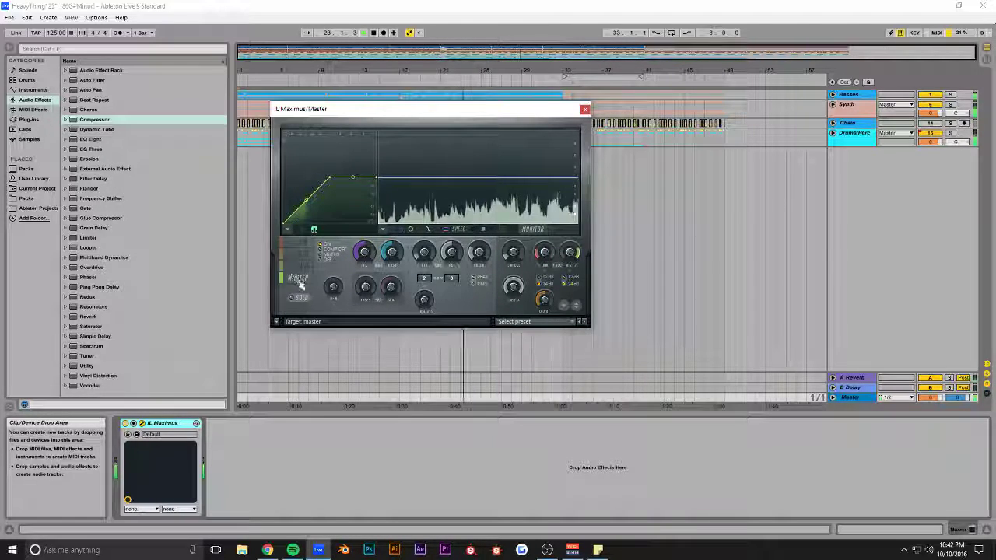
{"action": "left_click", "coordinate": [284, 242]}
{"action": "left_click", "coordinate": [584, 110]}
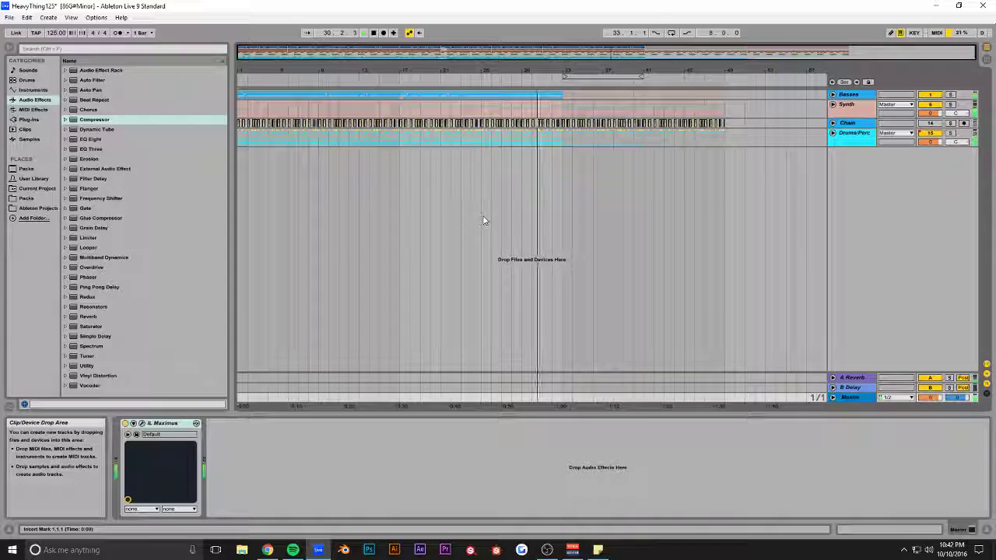
{"action": "mouse_move", "coordinate": [534, 52]}
{"action": "left_mouse_down"}
{"action": "mouse_move", "coordinate": [554, 72]}
{"action": "mouse_move", "coordinate": [574, 67]}
{"action": "mouse_move", "coordinate": [534, 52]}
{"action": "left_mouse_up"}
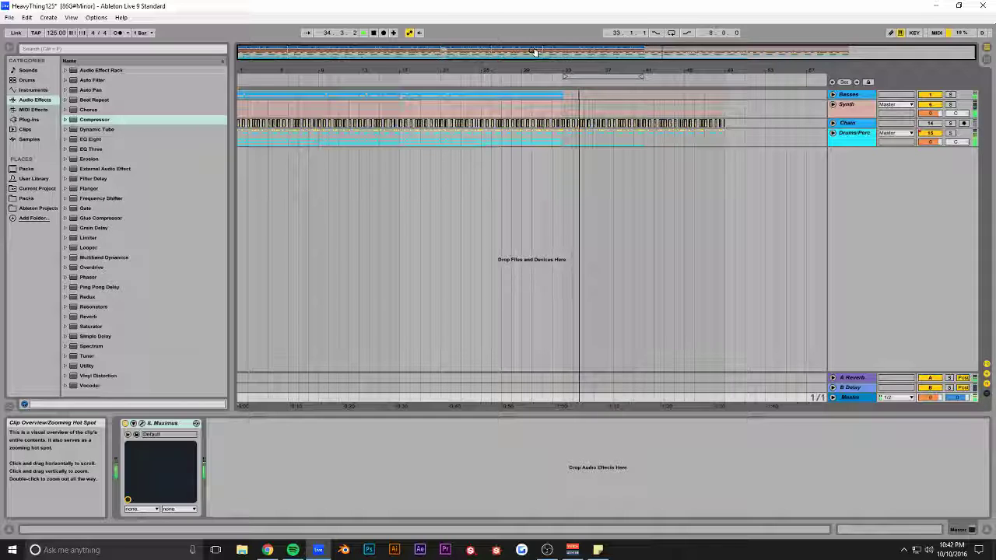
{"action": "left_click_drag", "start_coordinate": [531, 54], "coordinate": [530, 55]}
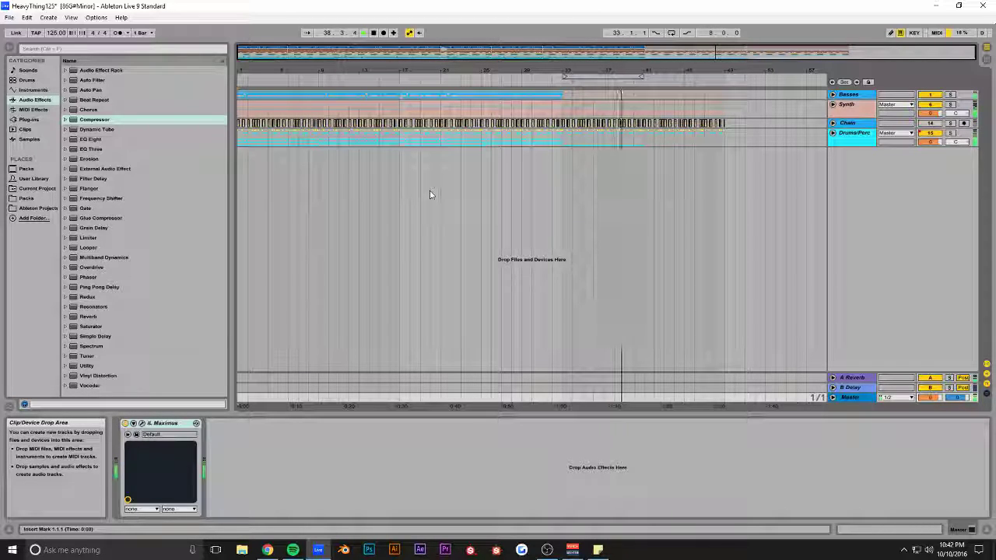
- Expand the Drums/Perc group and duplicate the bar 33 Lev_Impact_White clip on the 26 Audio track to bar 41
{"action": "left_click", "coordinate": [832, 133]}
{"action": "scroll", "coordinate": [670, 315], "scroll_direction": "down", "scroll_amount": 6}
{"action": "left_click", "coordinate": [622, 343]}
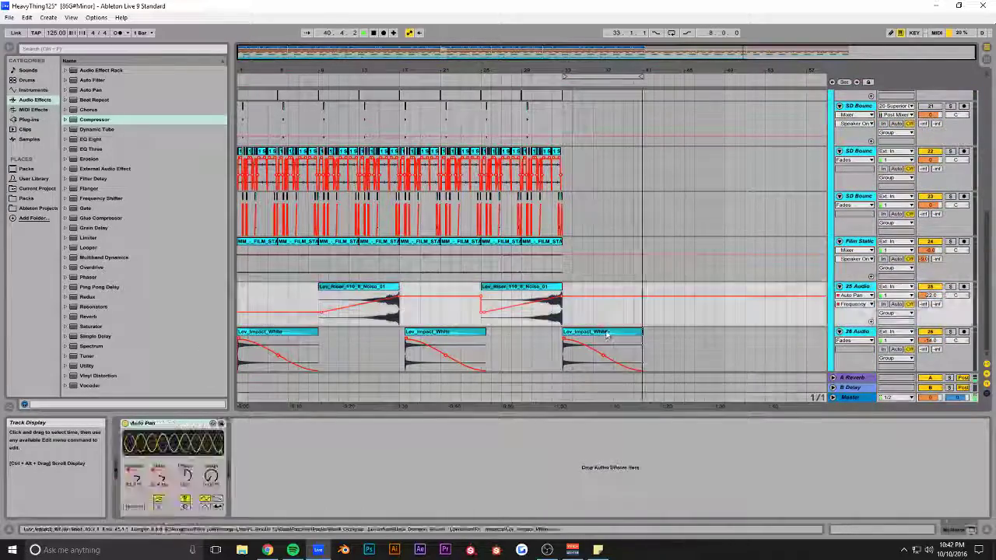
{"action": "key", "text": "ctrl+d"}
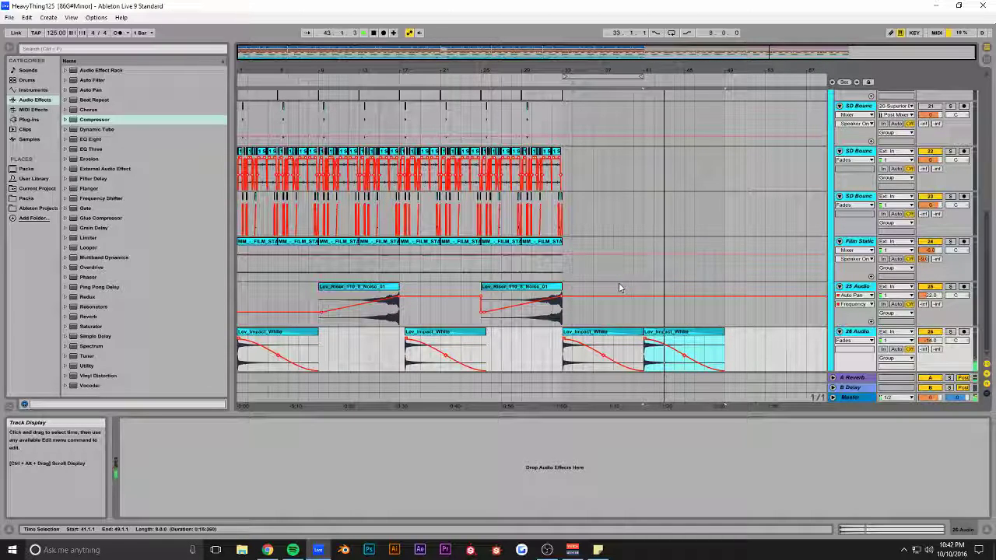
- Duplicate the bar 1 Lev_Impact_White clip to bar 9, copy it to bar 25, save the set and stop playback
{"action": "left_click", "coordinate": [280, 354]}
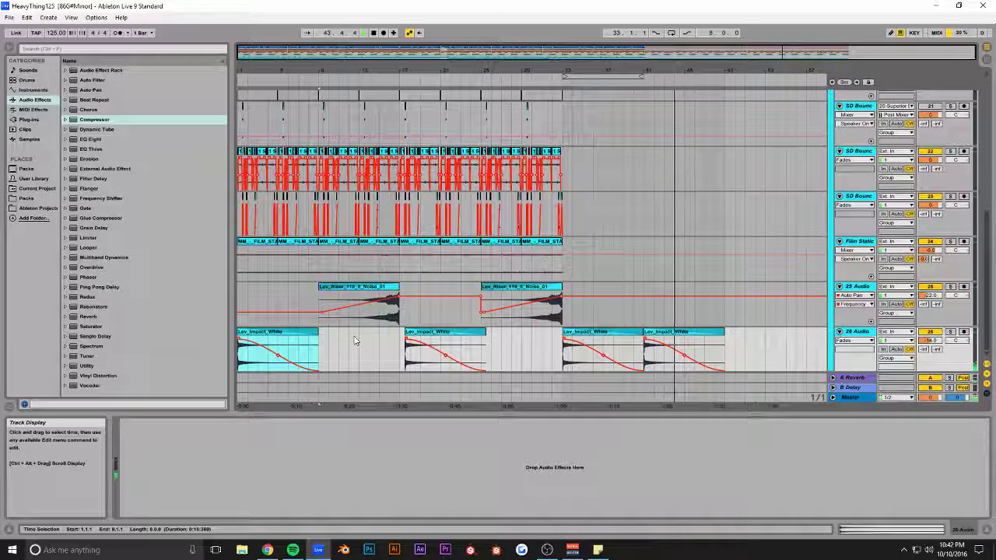
{"action": "key", "text": "ctrl+d"}
{"action": "left_click_drag", "start_coordinate": [335, 340], "coordinate": [494, 345]}
{"action": "key", "text": "ctrl+s"}
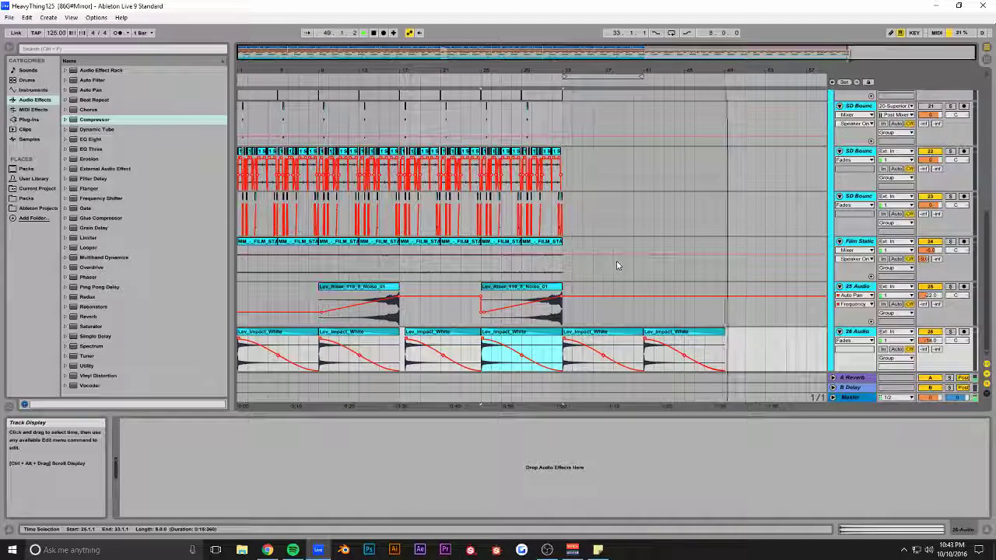
{"action": "scroll", "coordinate": [616, 265], "scroll_direction": "up", "scroll_amount": 10}
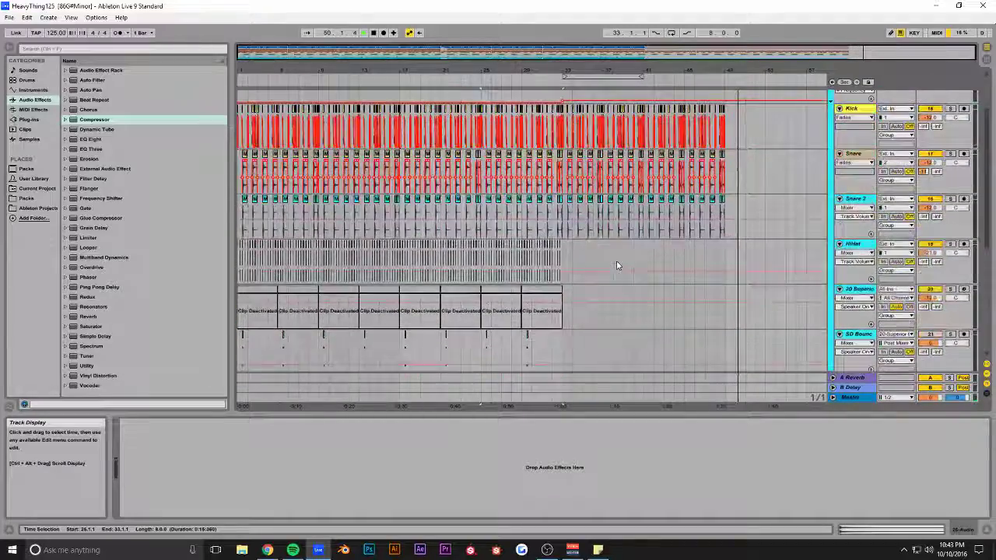
{"action": "key", "text": "space"}
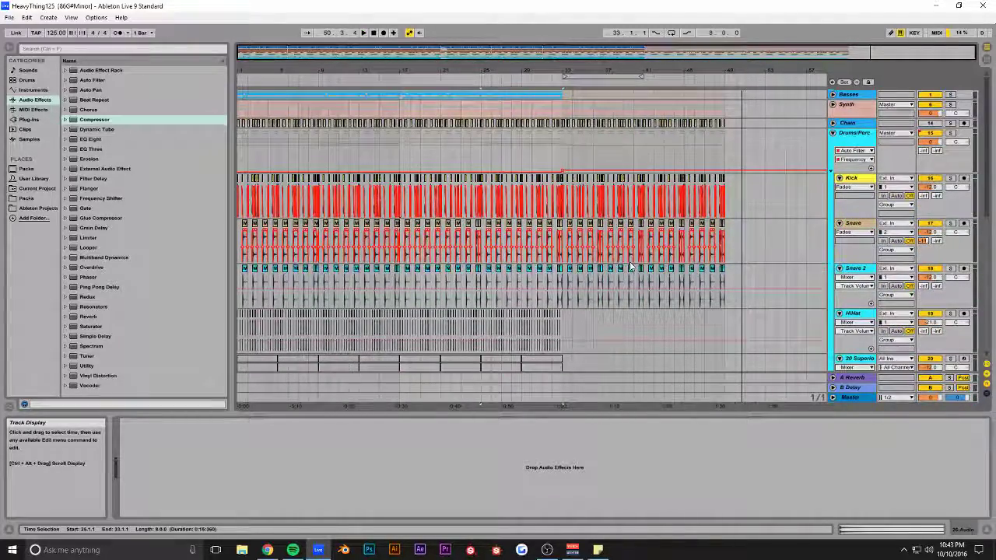